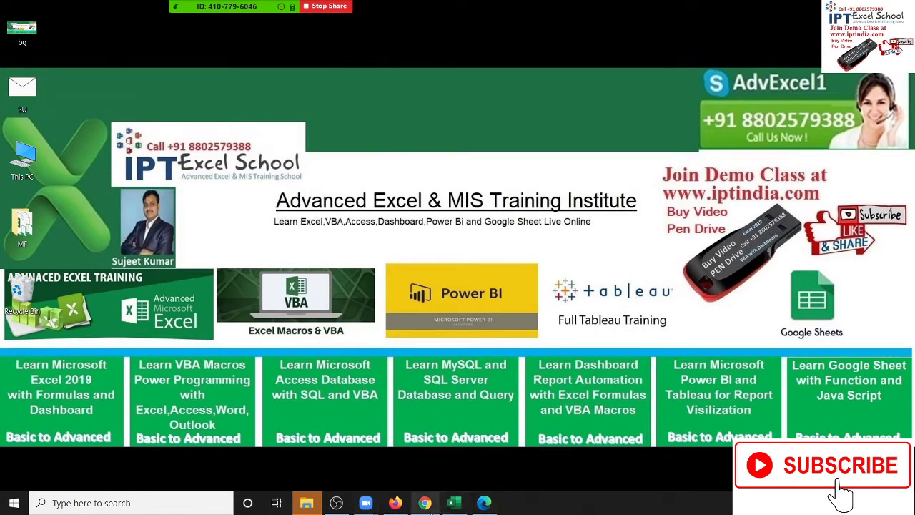
Step: Bring the blank Excel workbook window to the front from the taskbar
left_click(454, 500)
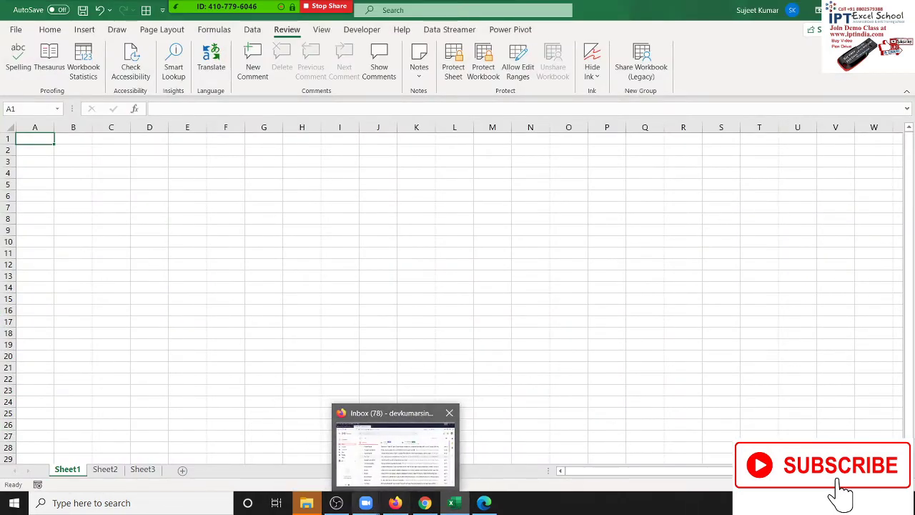
Step: Open the support.microsoft.com link from WhatsApp and highlight the <POSITIVE>;<NEGATIVE>;<ZERO>;<TEXT> syntax line
left_click(425, 503)
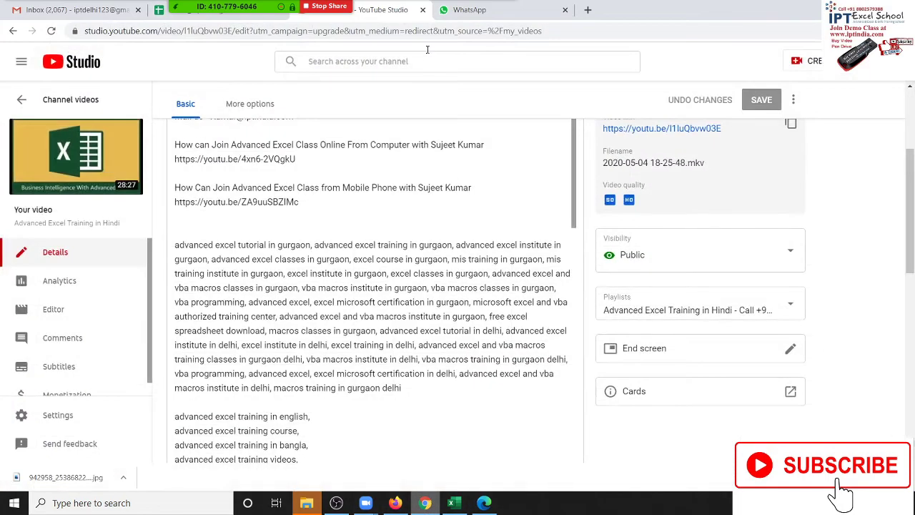
left_click(488, 9)
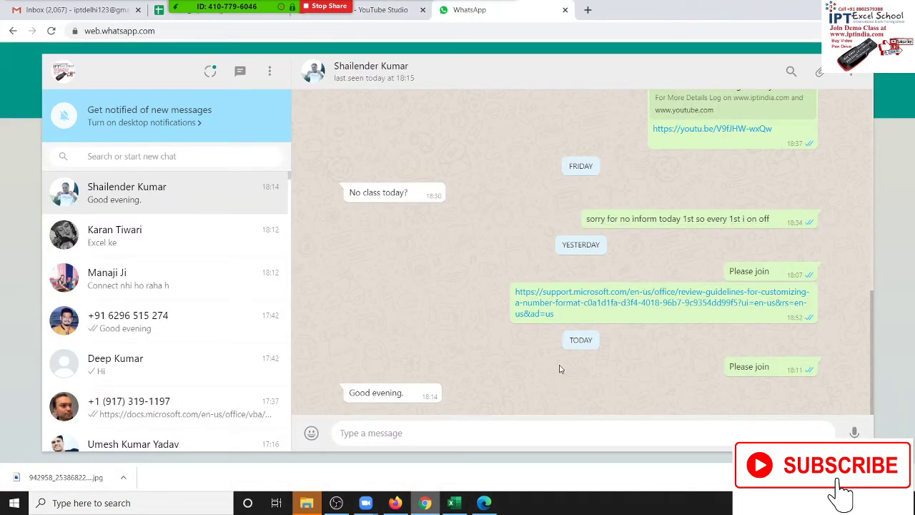
left_click(588, 308)
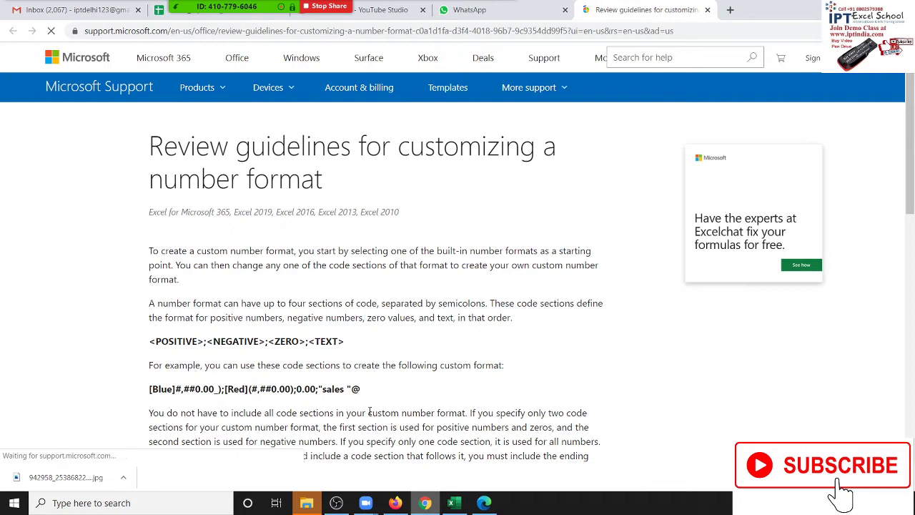
scroll(292, 385, "down", 1)
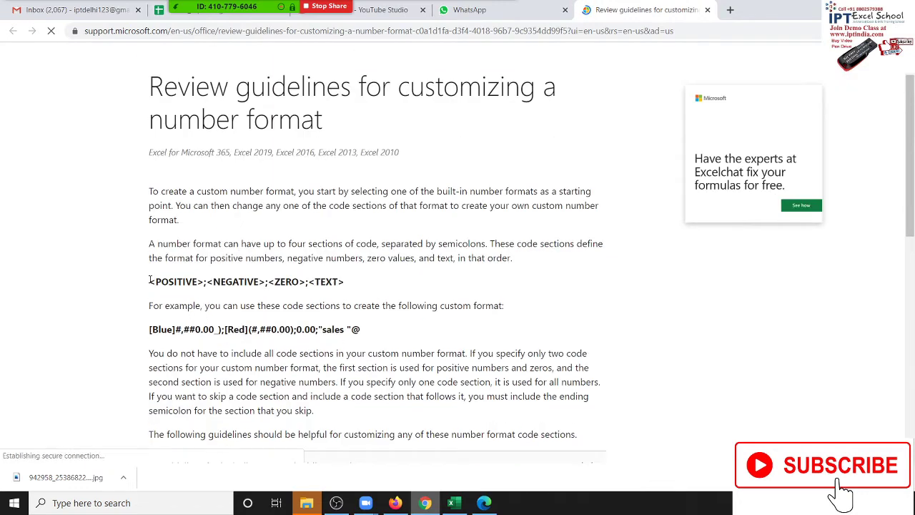
left_click_drag(147, 283, 350, 284)
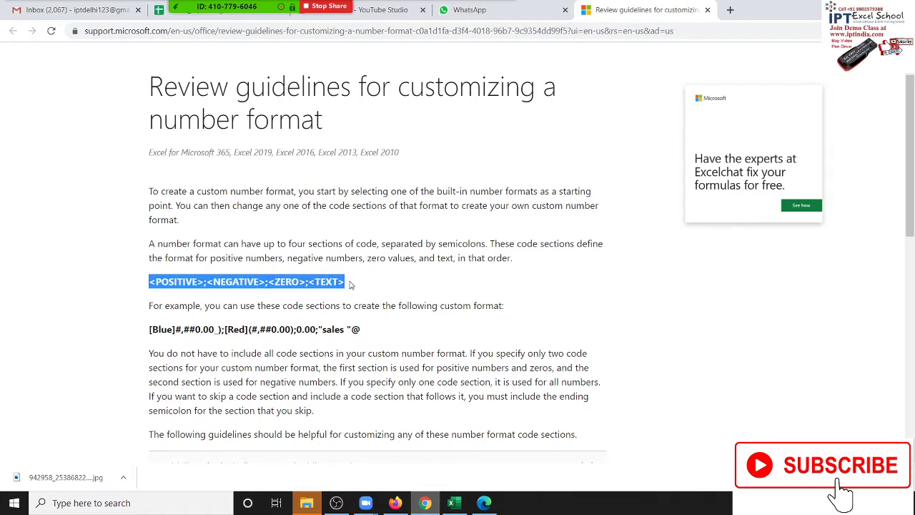
left_click(462, 504)
Step: Enter 1521 in cell D9
left_click(157, 236)
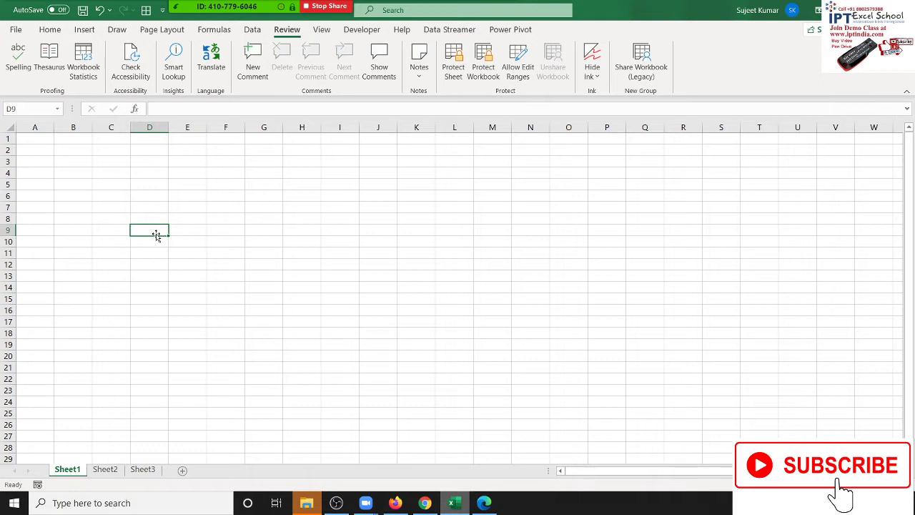
type("1521")
key("Return")
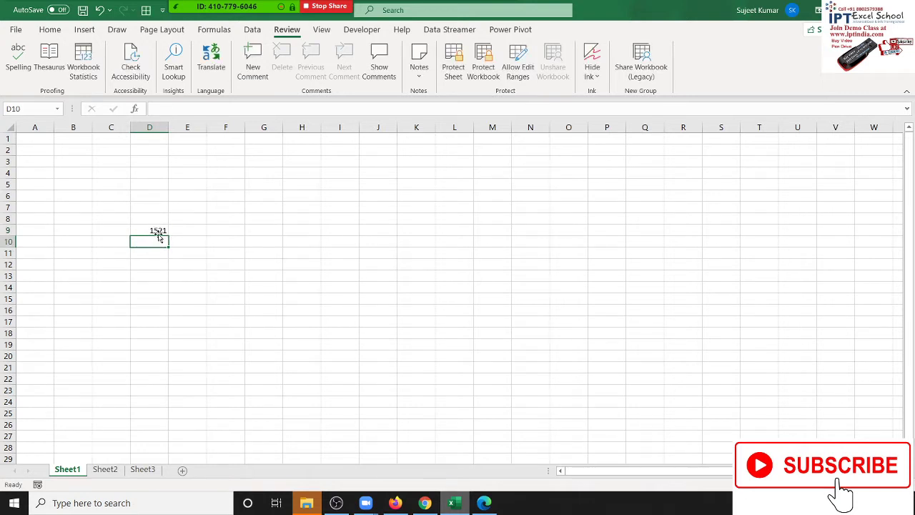
Step: Replace D9's General number format with the custom code "MRP" so it shows only MRP
left_click(157, 230)
key("shift+F10")
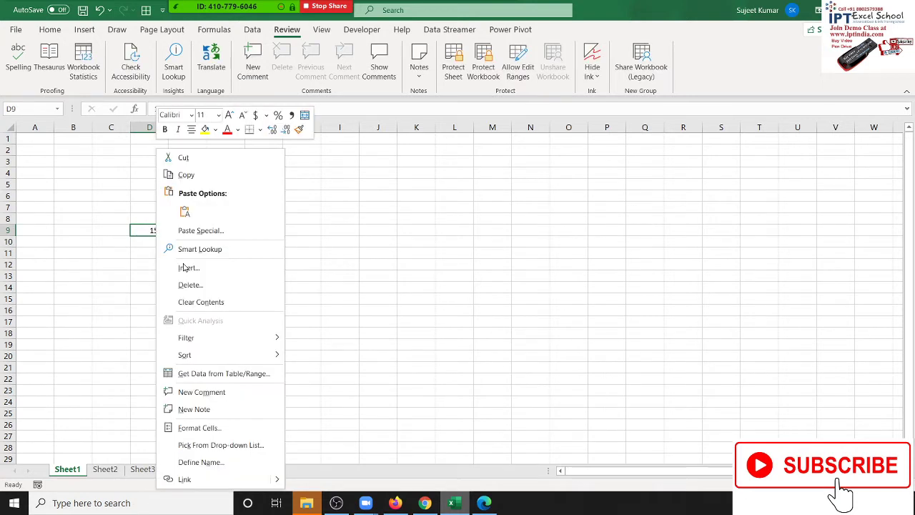
left_click(187, 428)
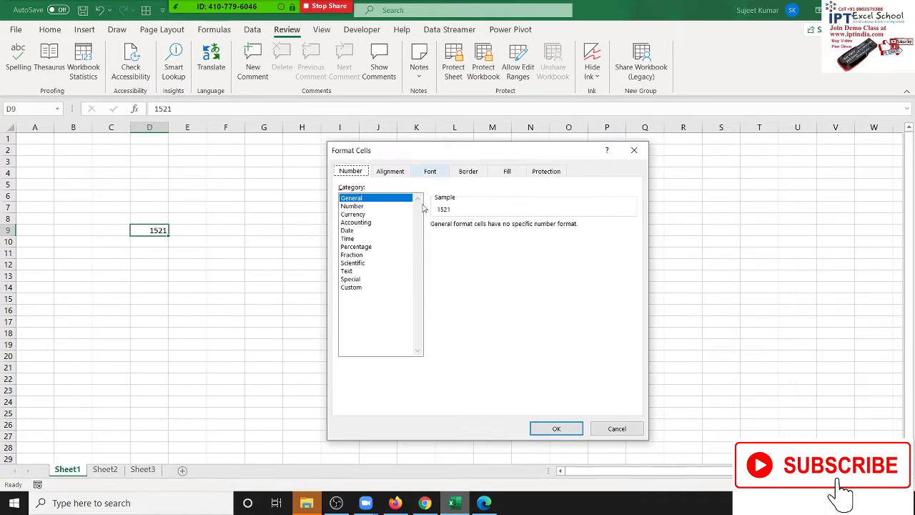
left_click(359, 288)
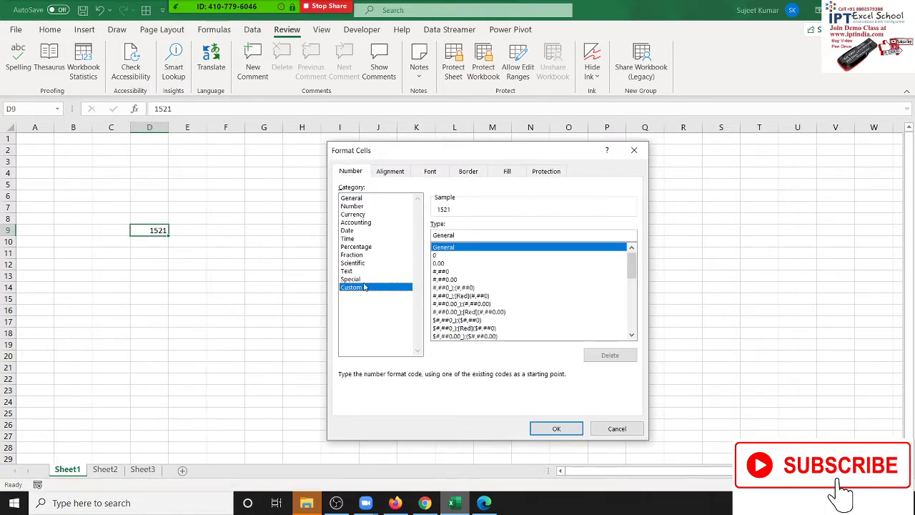
double_click(440, 237)
type("\"M")
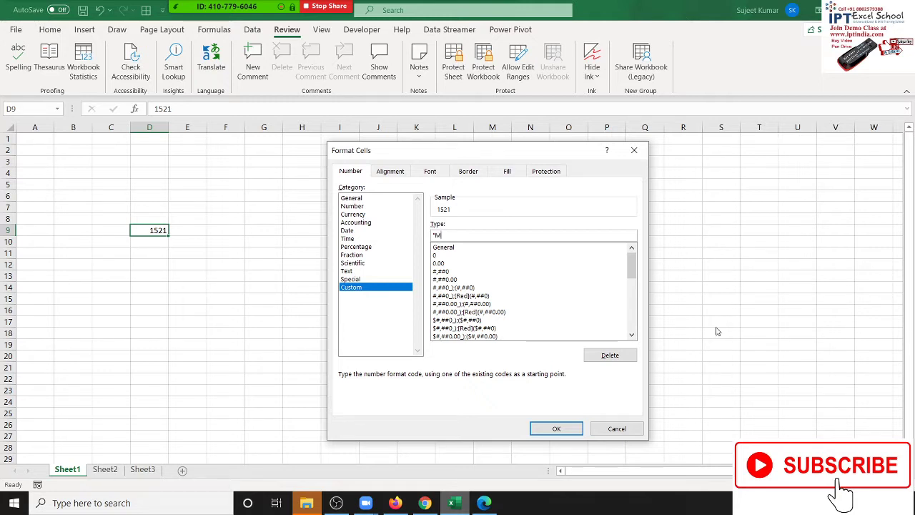
type("\"")
key("Return")
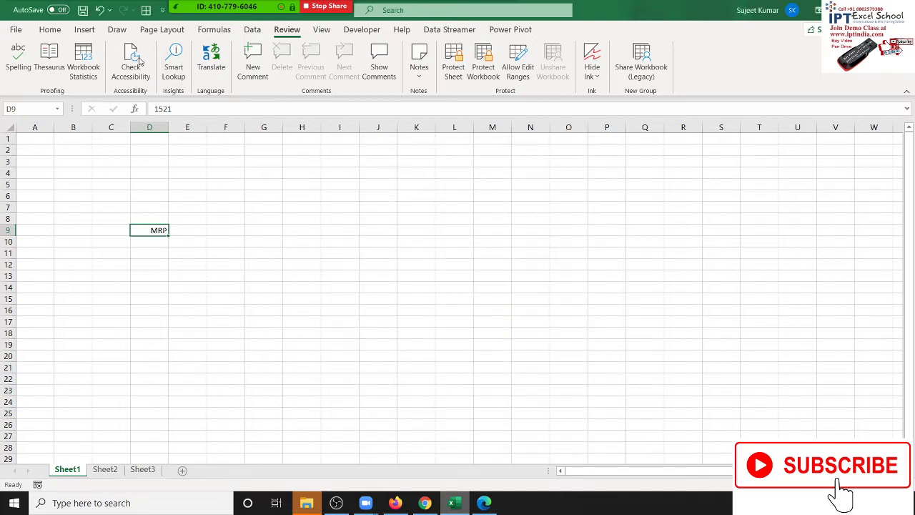
Step: Change D9's custom format to "MRP" 0 so the cell reads MRP 1521
left_click(50, 31)
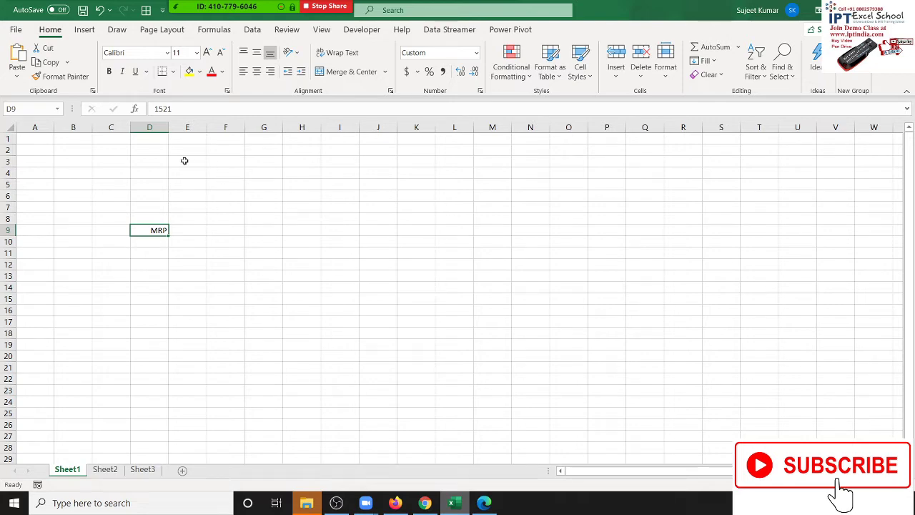
left_click(480, 91)
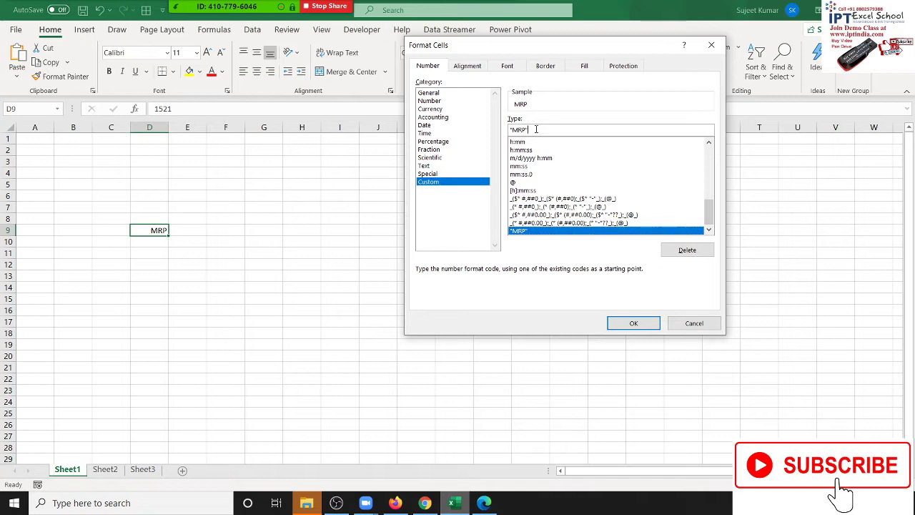
left_click(536, 130)
type("0")
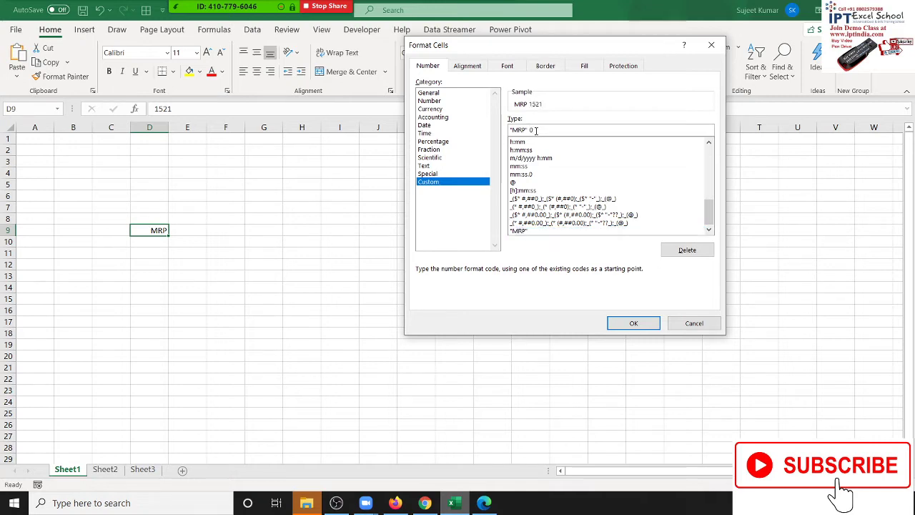
key("Return")
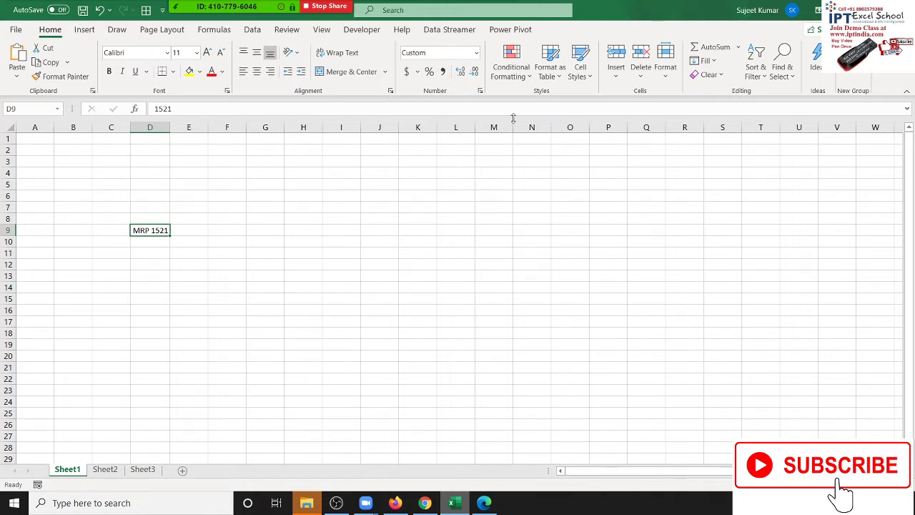
Step: Enter -6526 in D9 to see the negative displayed as -MRP
left_click_drag(512, 118, 319, 173)
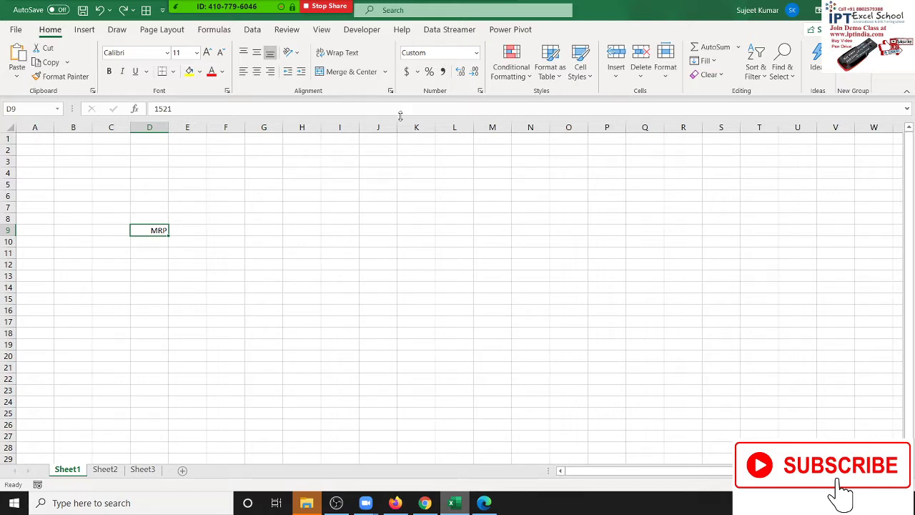
type("-652")
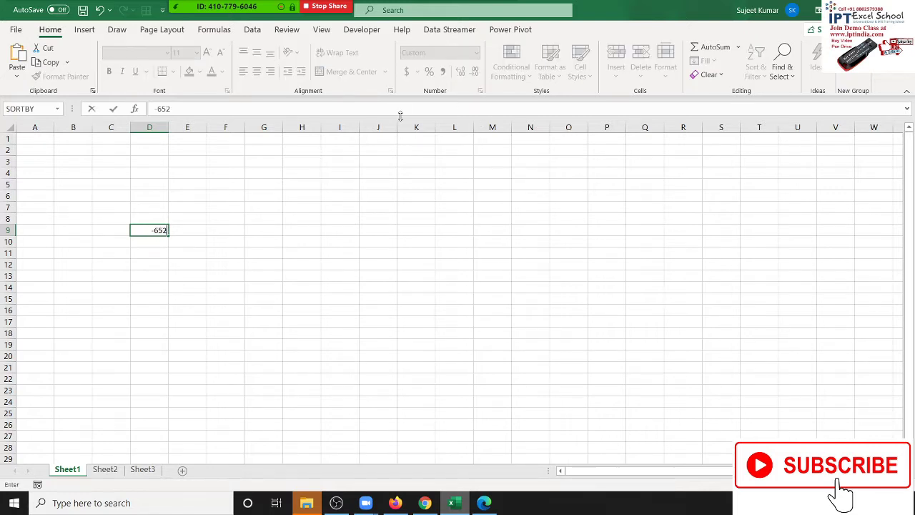
type("6")
key("Return")
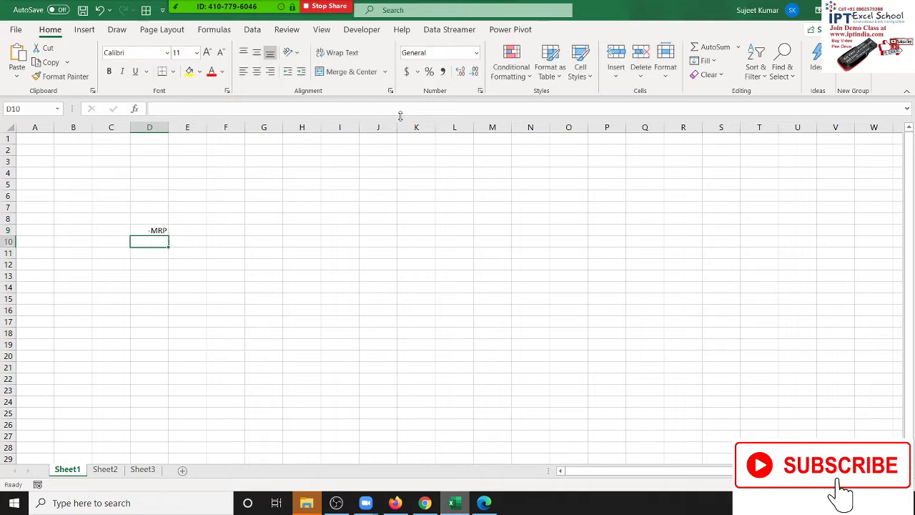
Step: Undo the negative entry and re-enter 1521 in D9
left_click(145, 230)
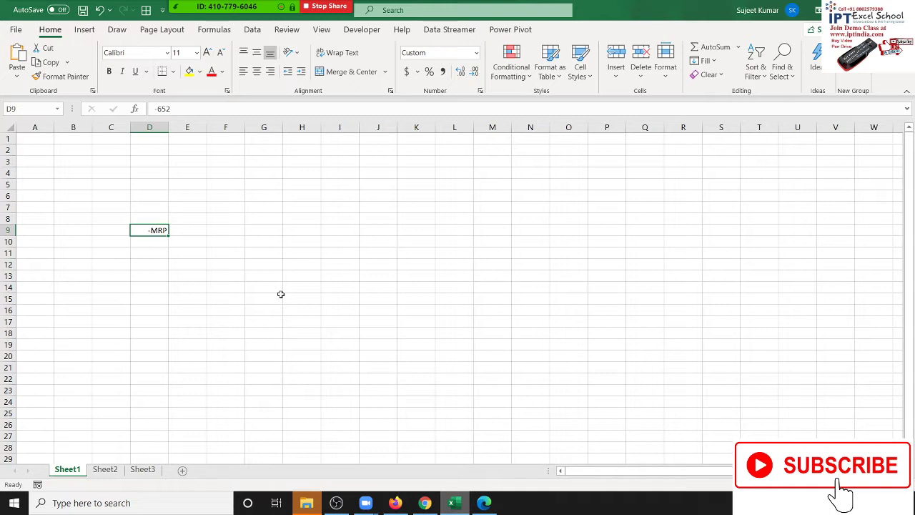
key("ctrl+z")
type("1521")
key("Return")
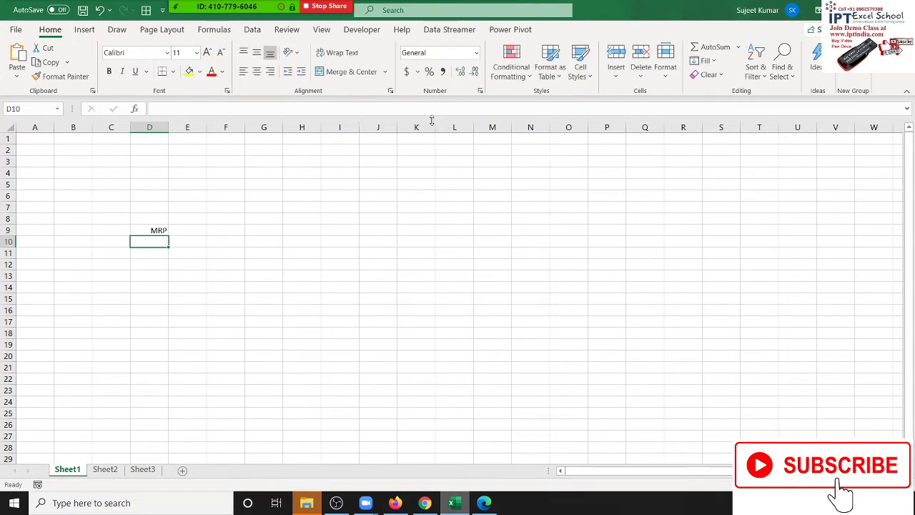
key("Up")
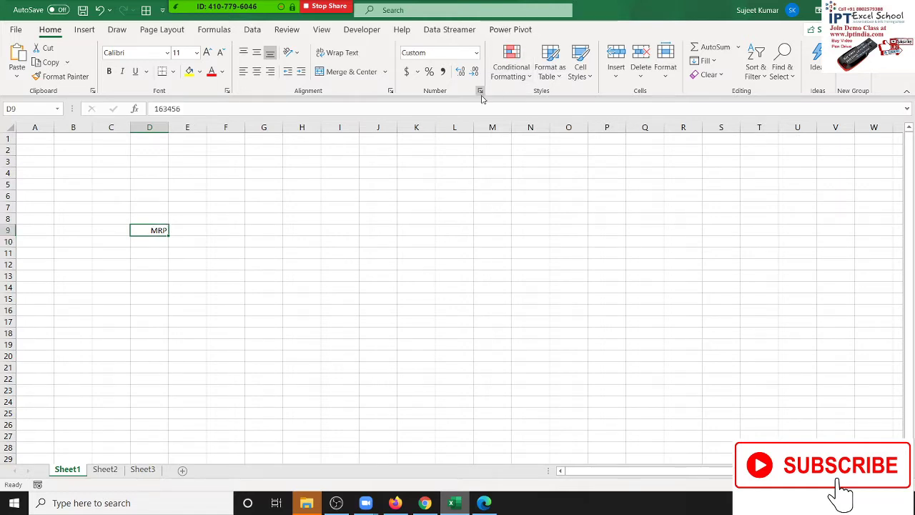
Step: Keep D9's "MRP"-only format and trim a digit from its stored number
left_click(480, 91)
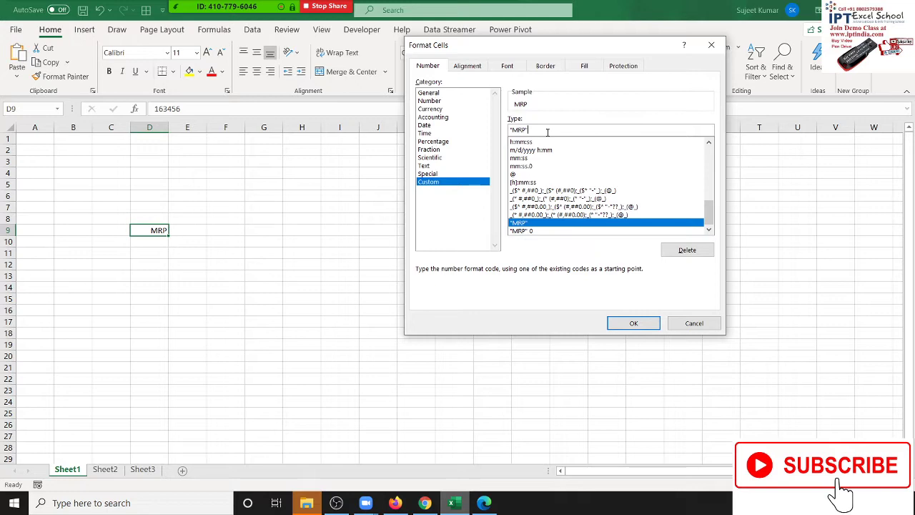
key("Return")
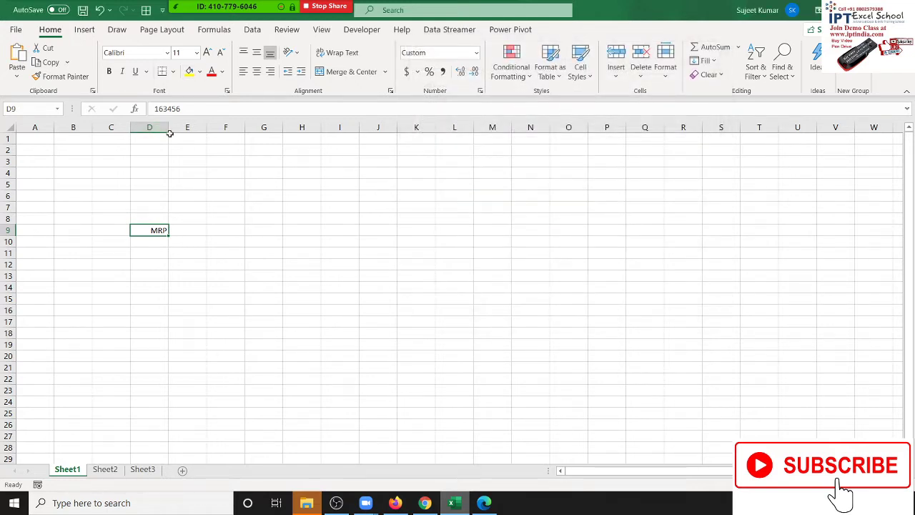
left_click(187, 111)
key("Escape")
left_click(178, 109)
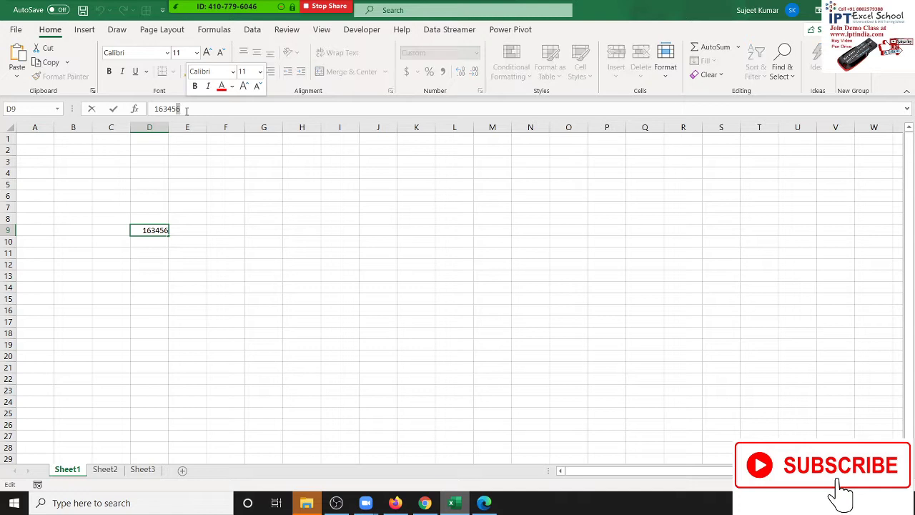
key("BackSpace")
key("BackSpace")
key("Return")
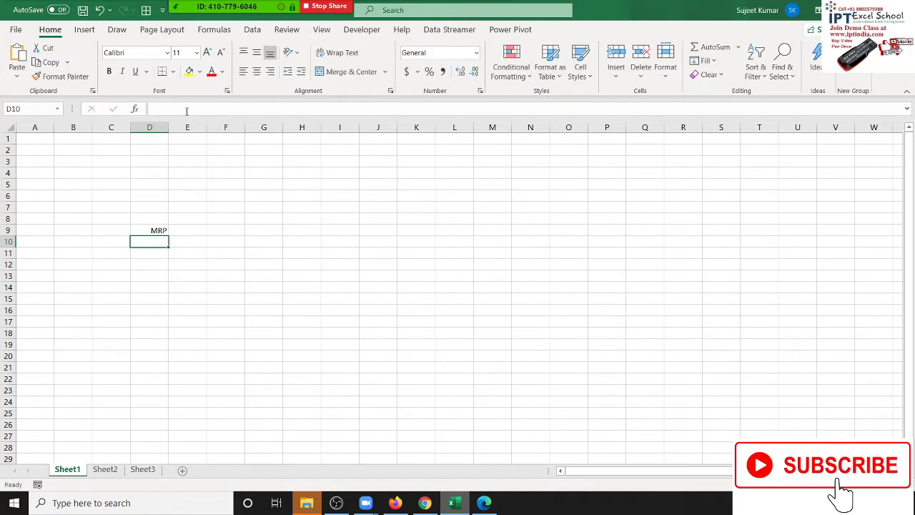
key("Up")
Step: Enter -1634 in D9 so it displays -MRP
type("-1634")
key("Return")
left_click(167, 231)
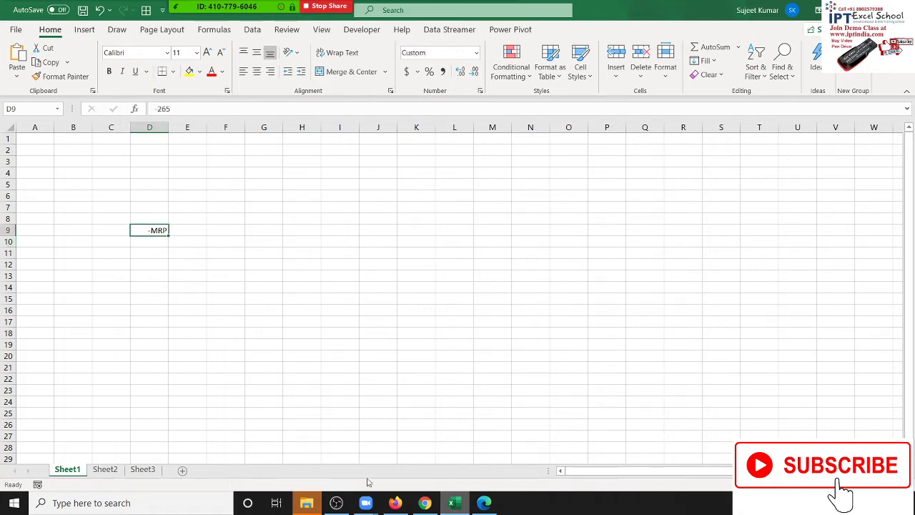
key("alt+Tab")
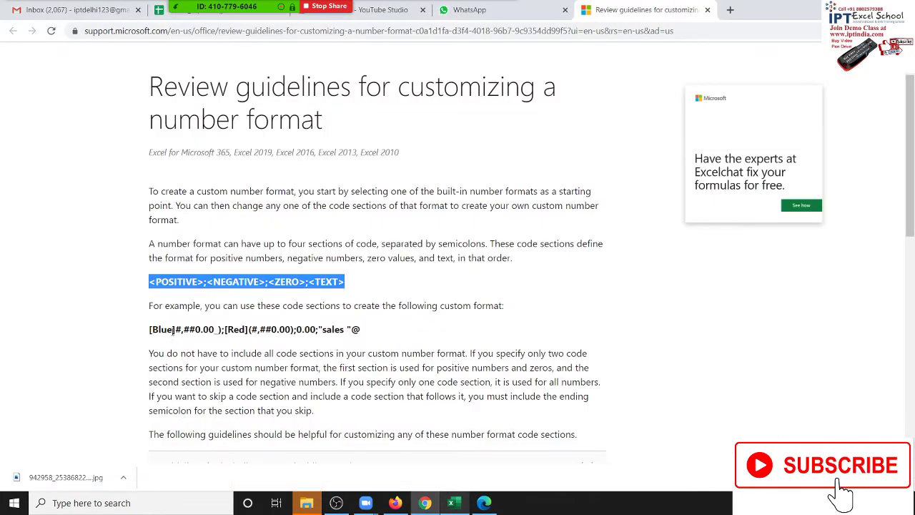
left_click(212, 282)
left_click_drag(203, 282, 255, 282)
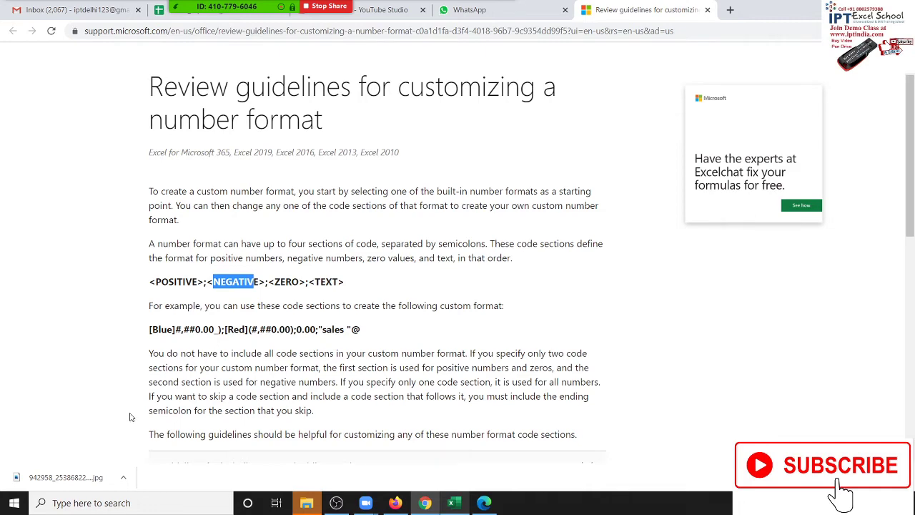
key("alt+Tab")
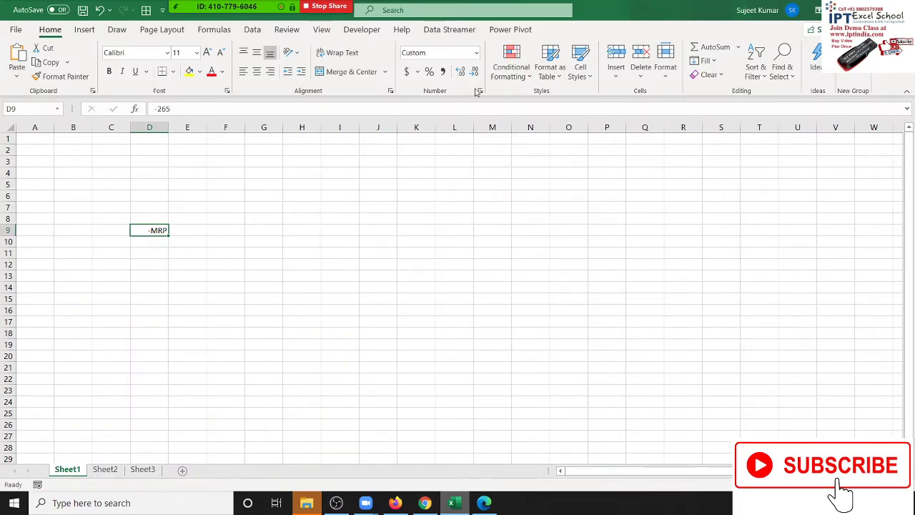
Step: Change D9's custom format to "MRP";"Diss" for positive and negative values
left_click(479, 91)
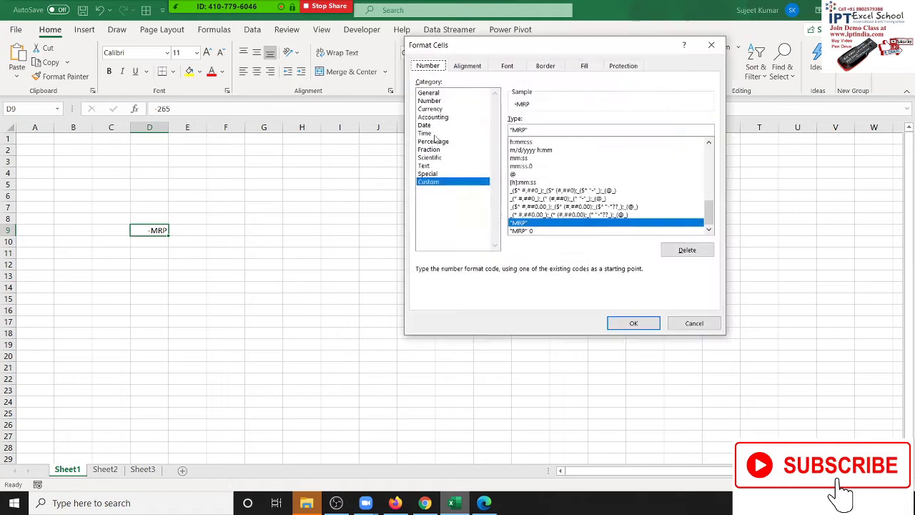
left_click(534, 131)
type(";")
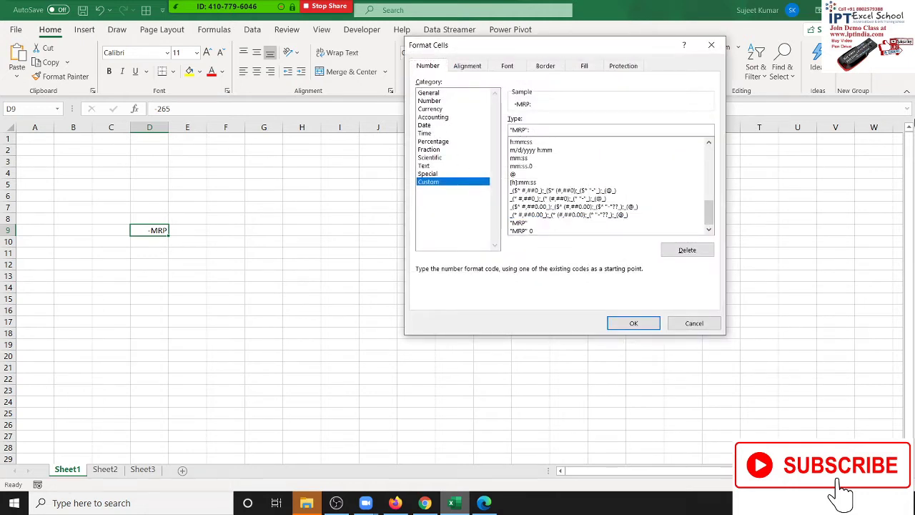
type("iss")
type("\"")
key("BackSpace")
type(";")
left_click(629, 324)
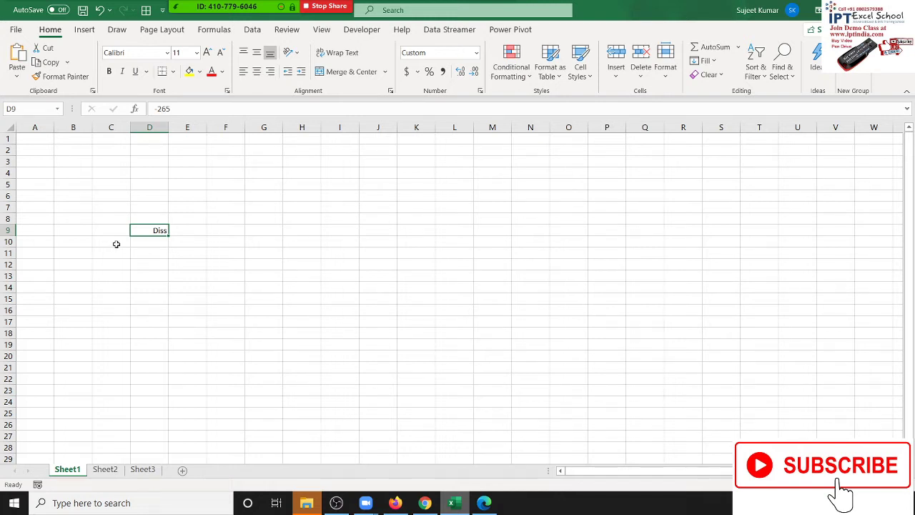
Step: Test the format by entering MRP and then 595 into D9
type("MRP")
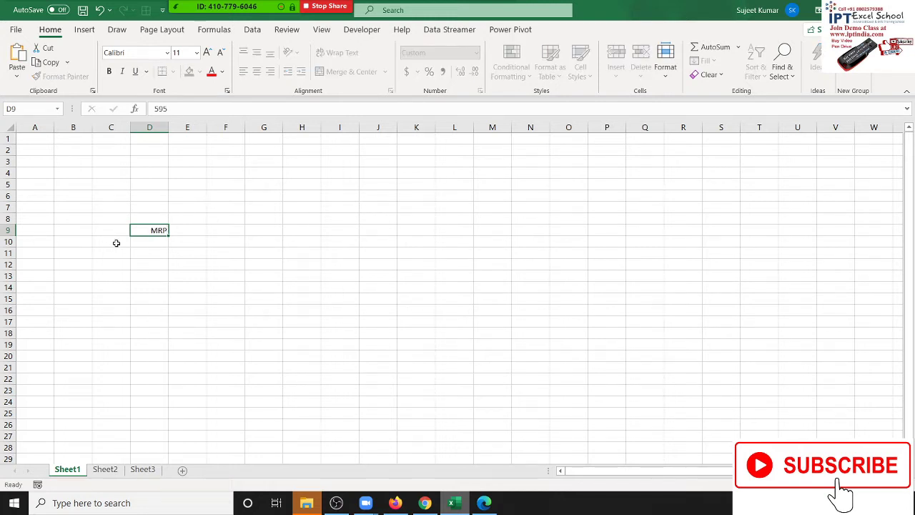
key("Return")
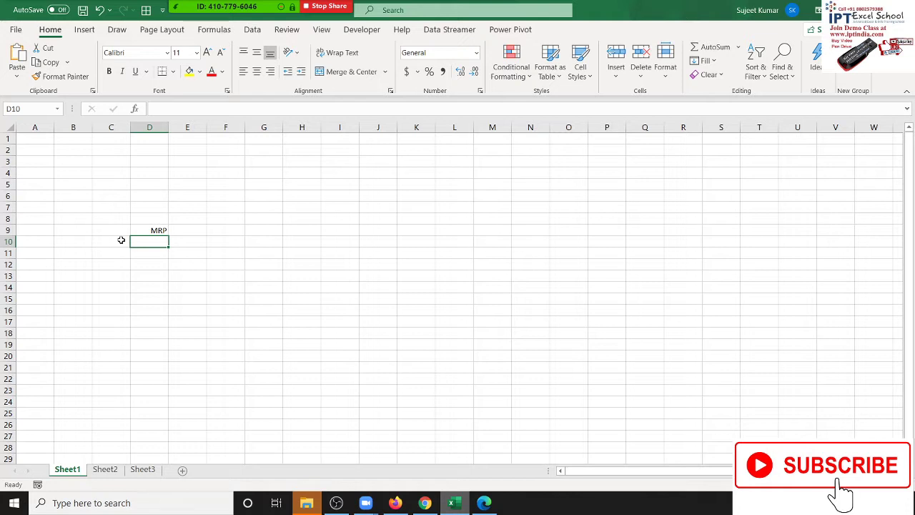
key("Up")
type("595")
key("Return")
Step: Append a "NoBill" zero section to D9's custom number format
left_click(159, 230)
left_click(480, 90)
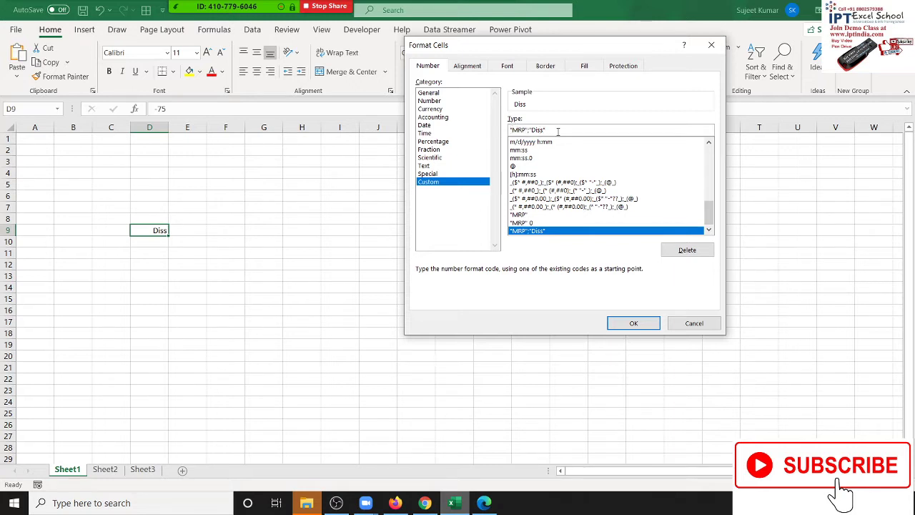
type("/")
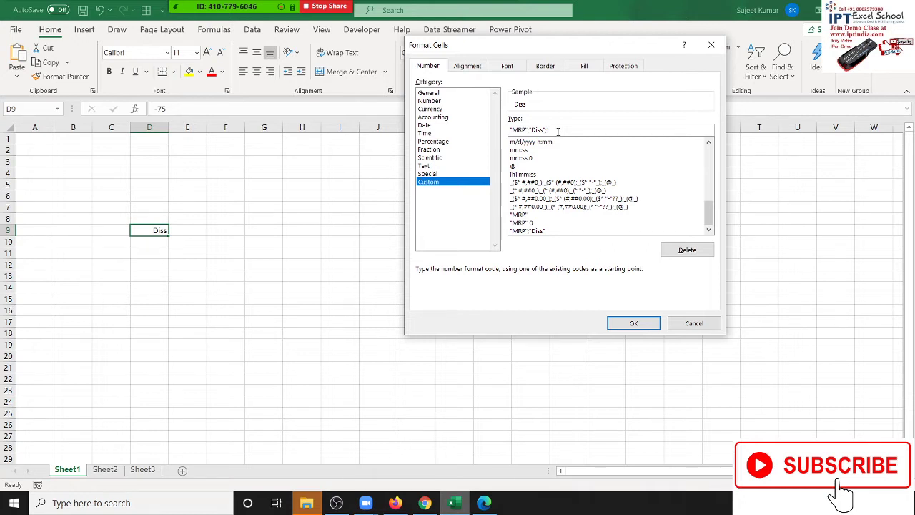
type("o")
type("t")
key("Return")
Step: Enter 0 in D9 so it displays NoBill
type("0")
key("Return")
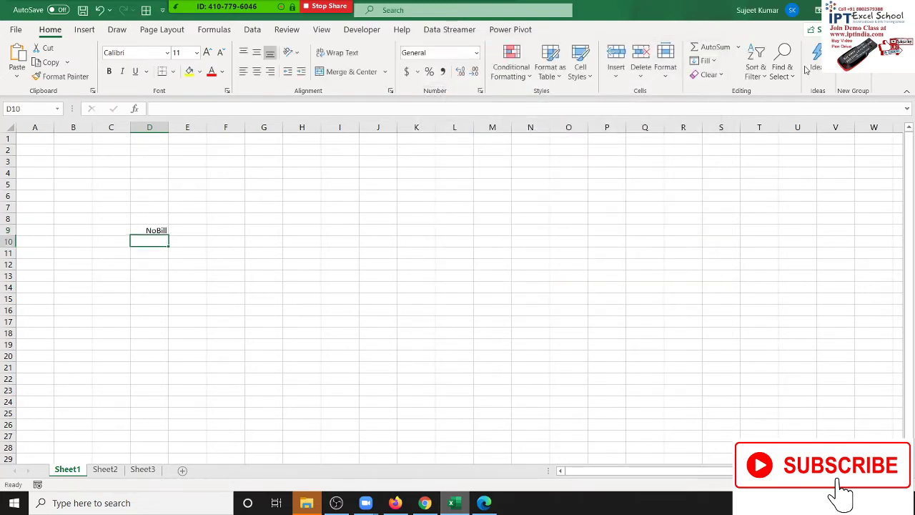
key("Up")
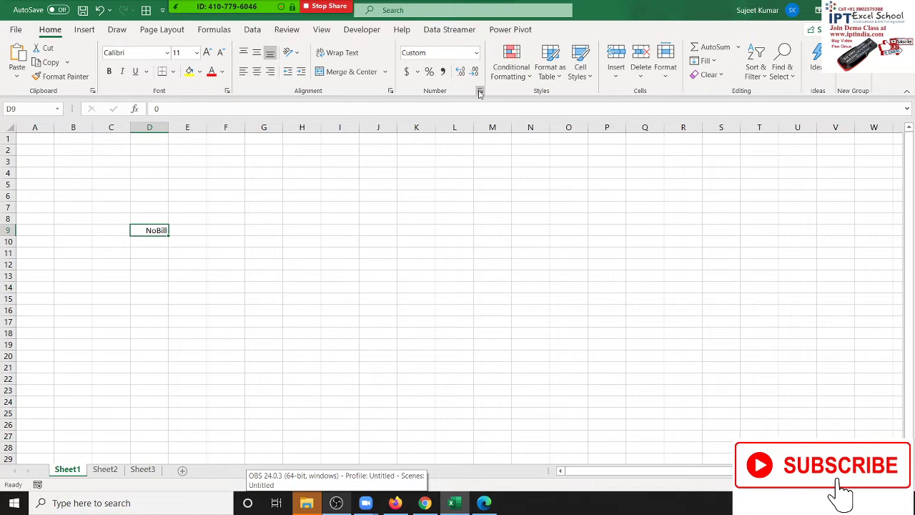
Step: Highlight the ZERO and TEXT sections of the format pattern in the Chrome guide
key("alt+Tab")
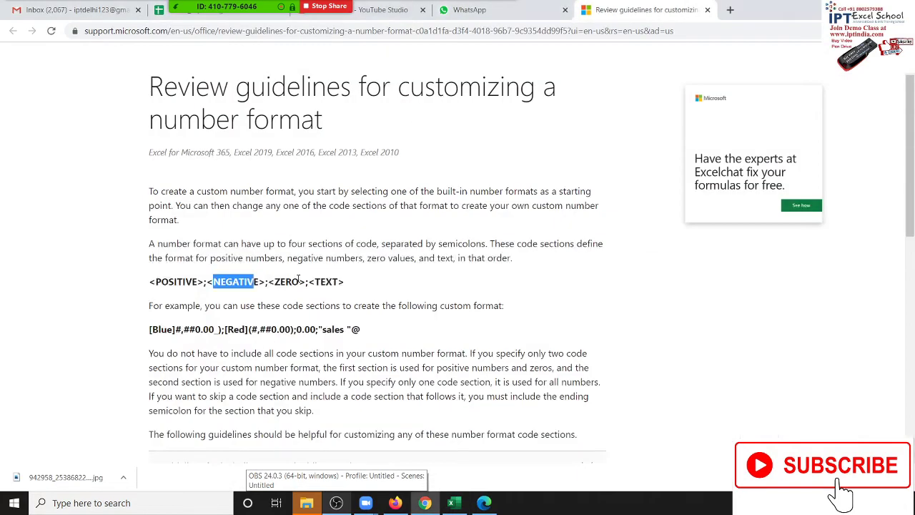
double_click(292, 281)
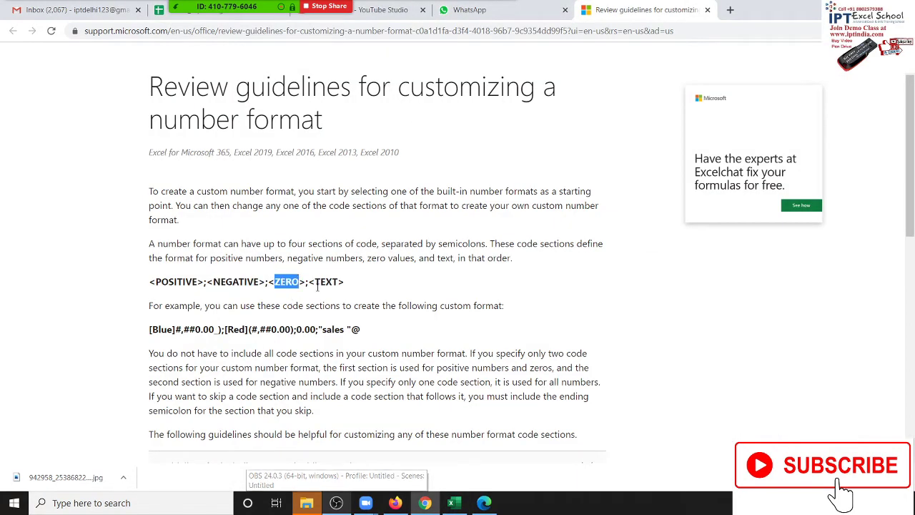
left_click_drag(309, 281, 349, 287)
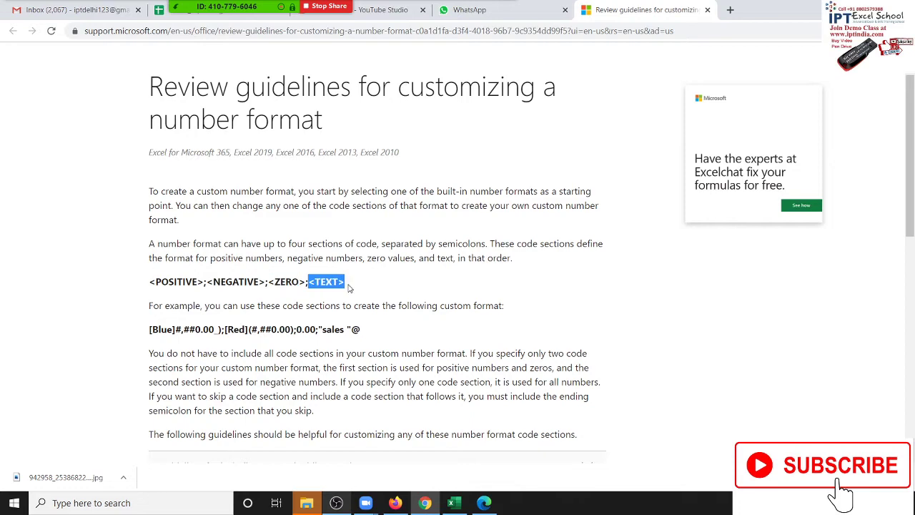
key("alt+Tab")
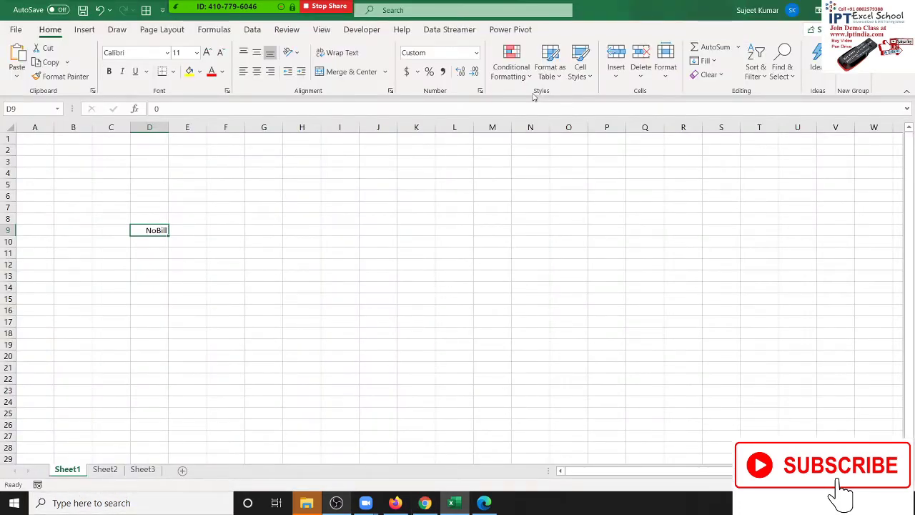
Step: Append a "DNF" text section to D9's custom number format
left_click(480, 92)
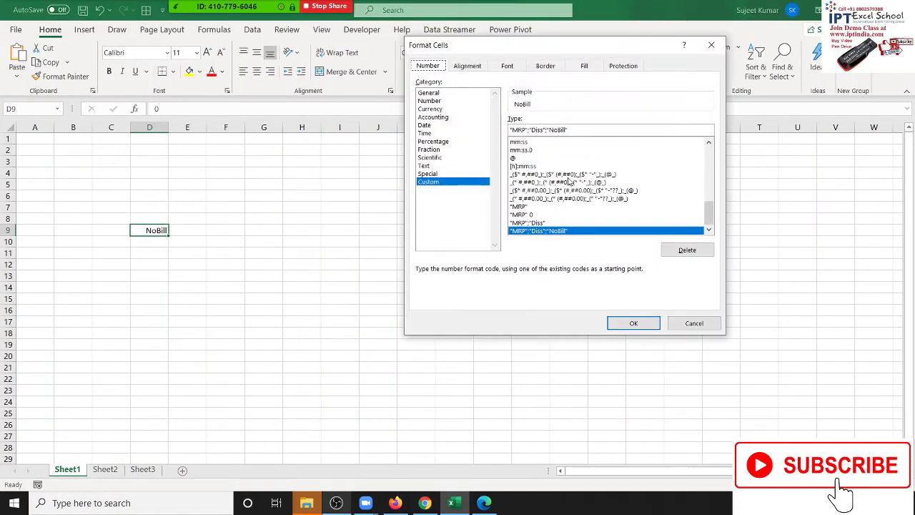
left_click(587, 130)
type(";")
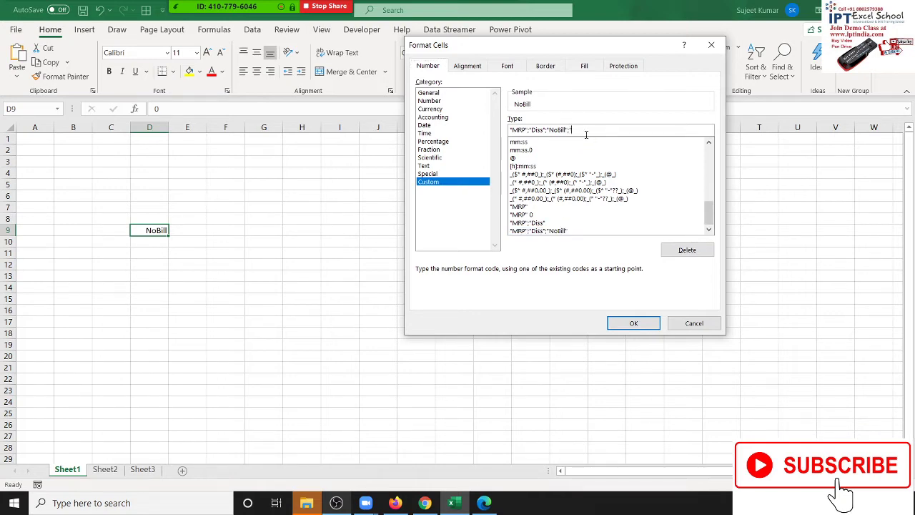
type("\"DNF")
key("Return")
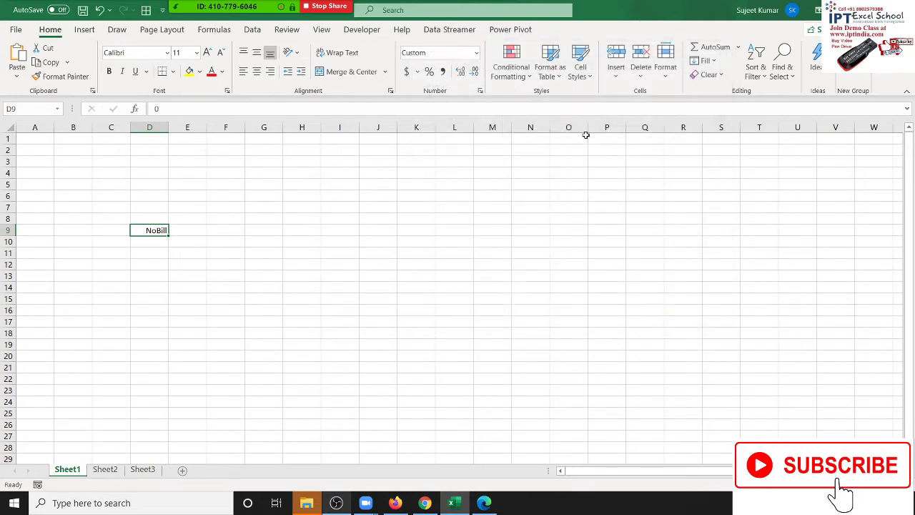
Step: Type abcd into D9 so it displays DNF
type("abcd")
key("Return")
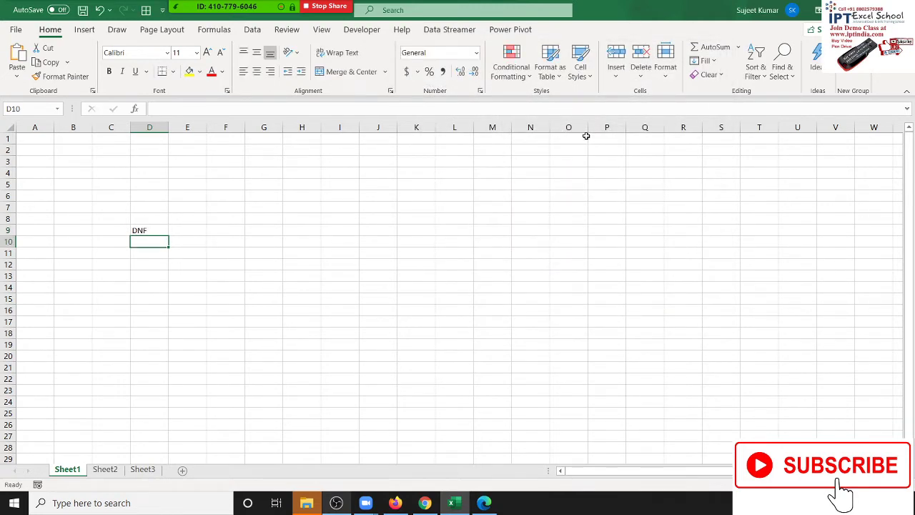
key("Up")
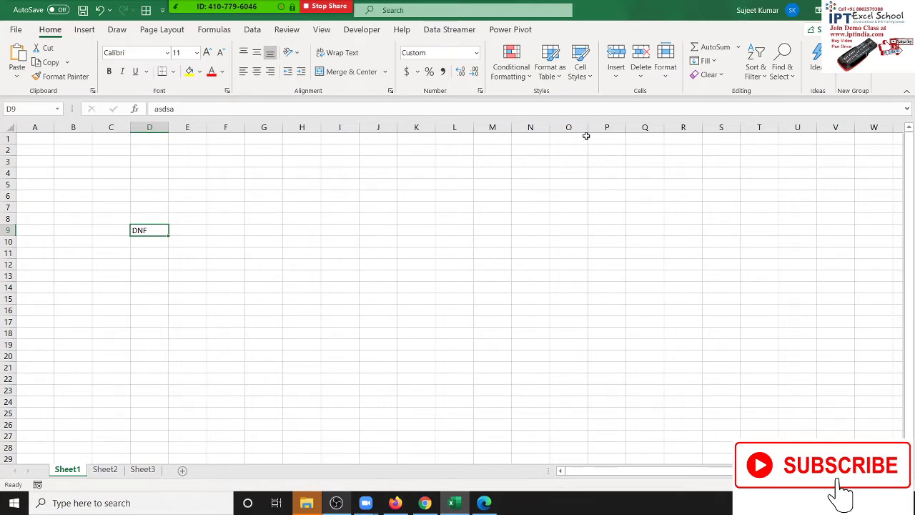
Step: Reopen D9's custom format code and bring up the Chrome format guide
left_click(480, 91)
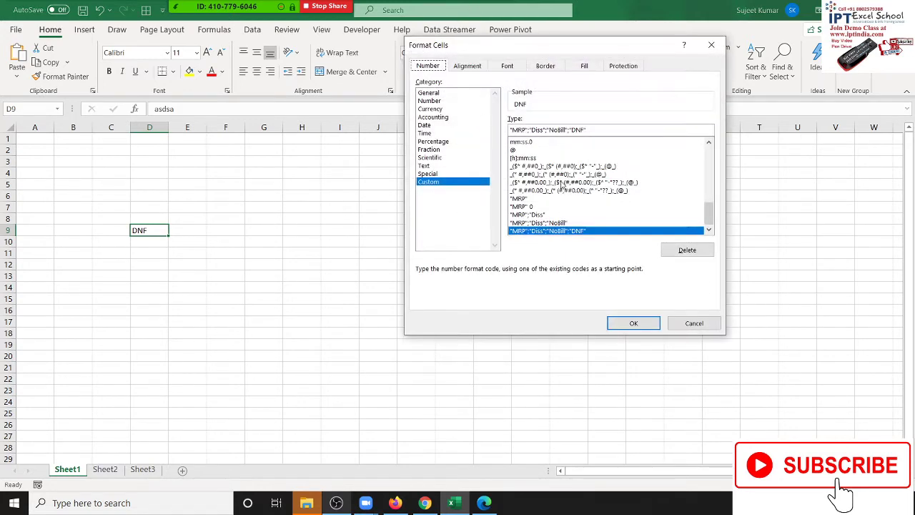
left_click(533, 129)
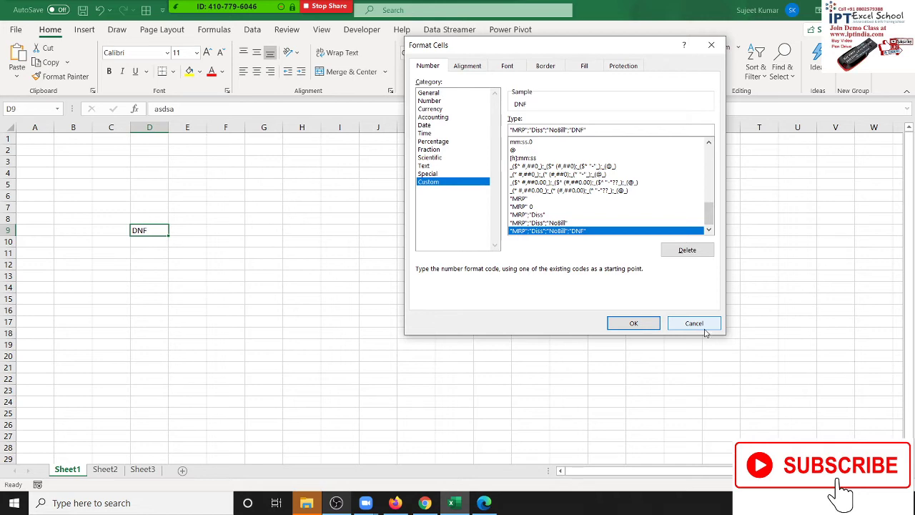
key("alt+Tab")
Step: Highlight the <POSITIVE>;<NEGATIVE>;<ZERO>;<TEXT> pattern, then return to Excel's Format Cells dialog
left_click(148, 284)
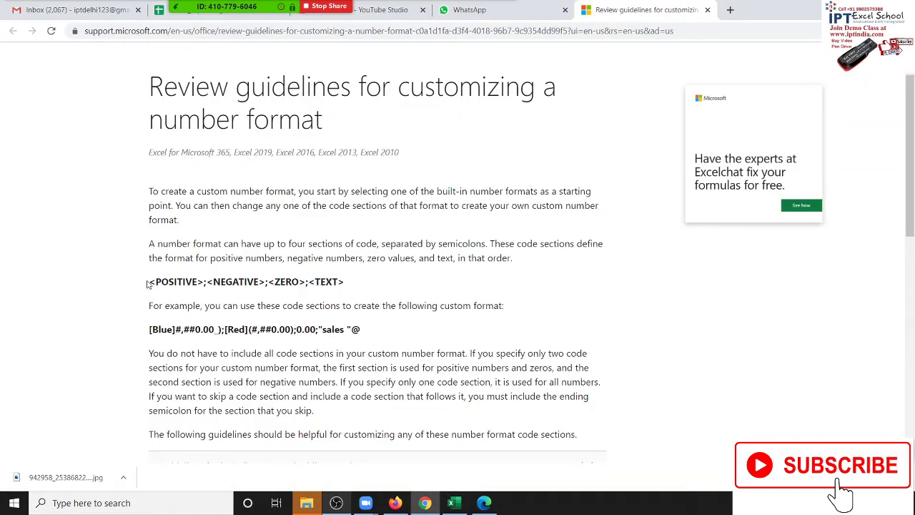
left_click_drag(148, 284, 363, 285)
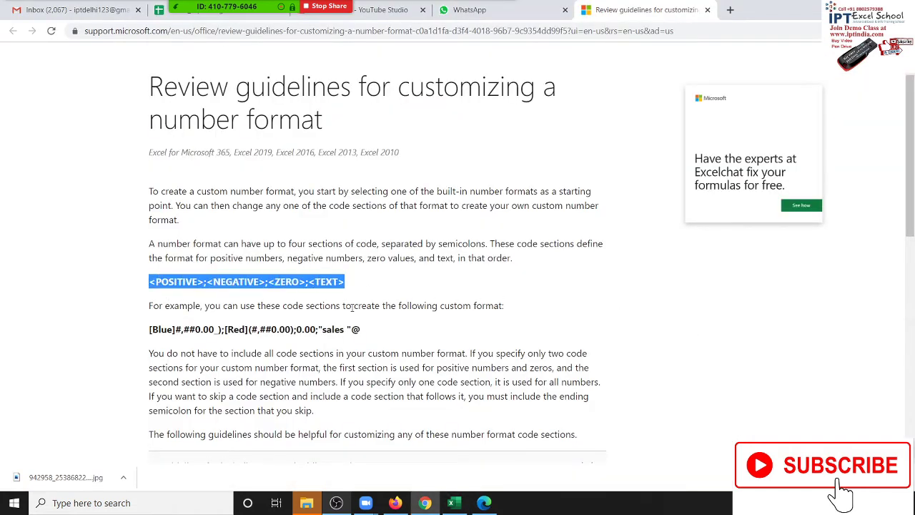
key("alt+Tab")
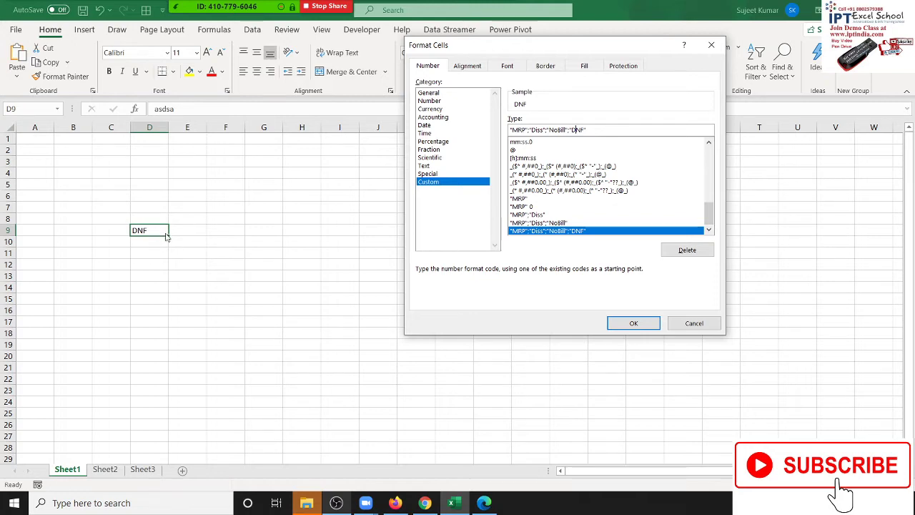
Step: Close the format settings and enter 8569 into cell D9
left_click(647, 327)
type("8569")
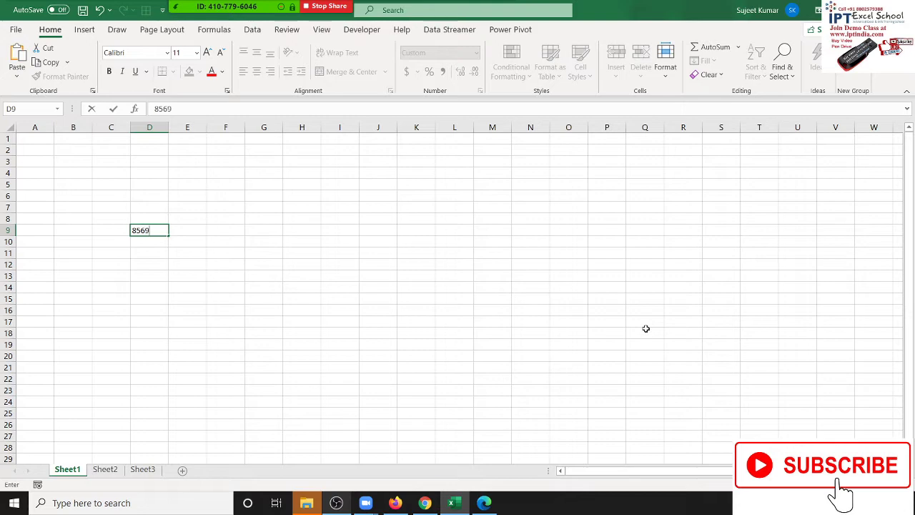
key("Return")
key("Up")
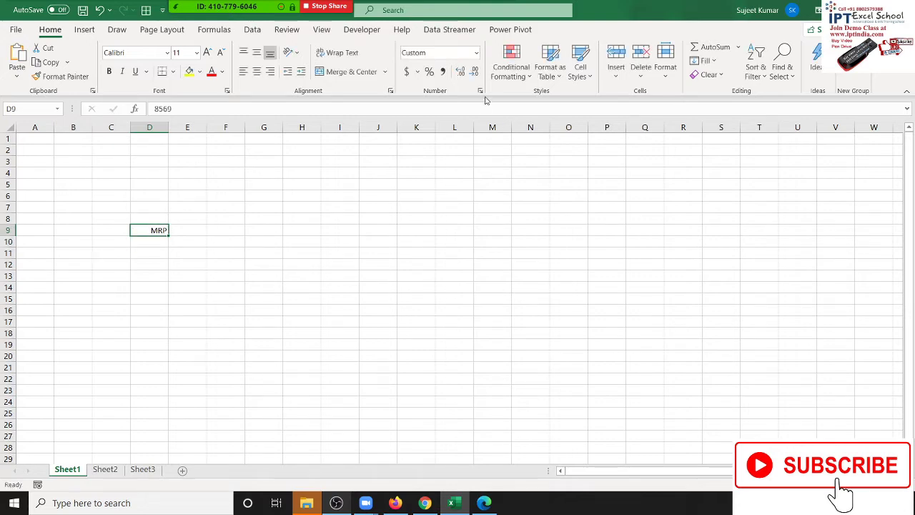
Step: In D9's custom format code, add 0 after the MRP, Diss and NoBill labels
left_click(481, 91)
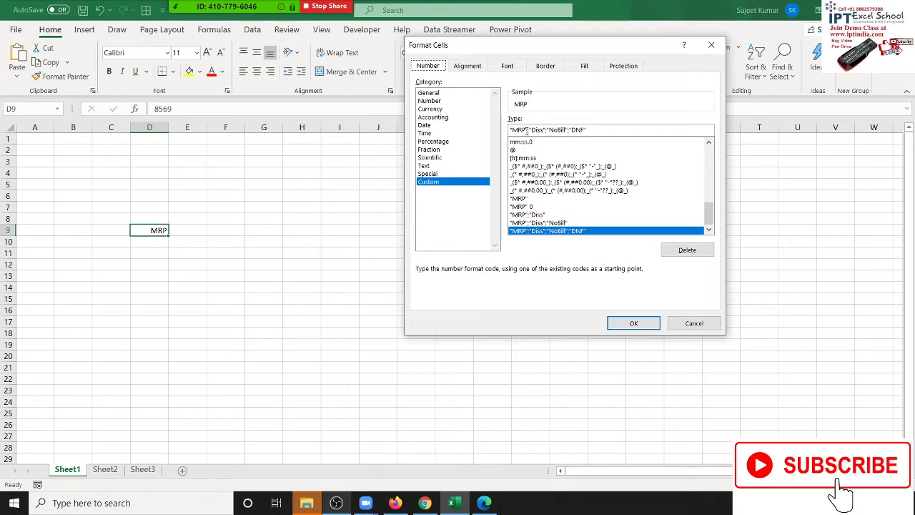
left_click(527, 131)
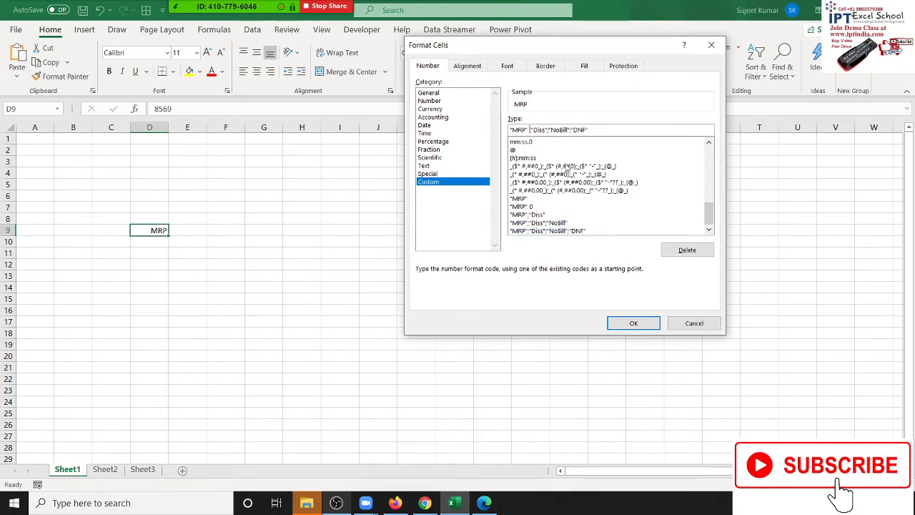
type("0")
left_click(552, 130)
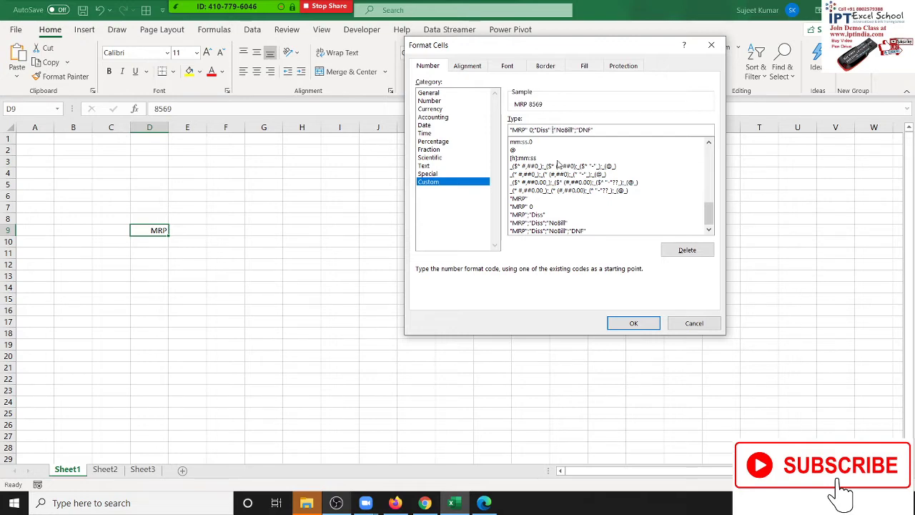
type("0")
left_click(577, 130)
type("0")
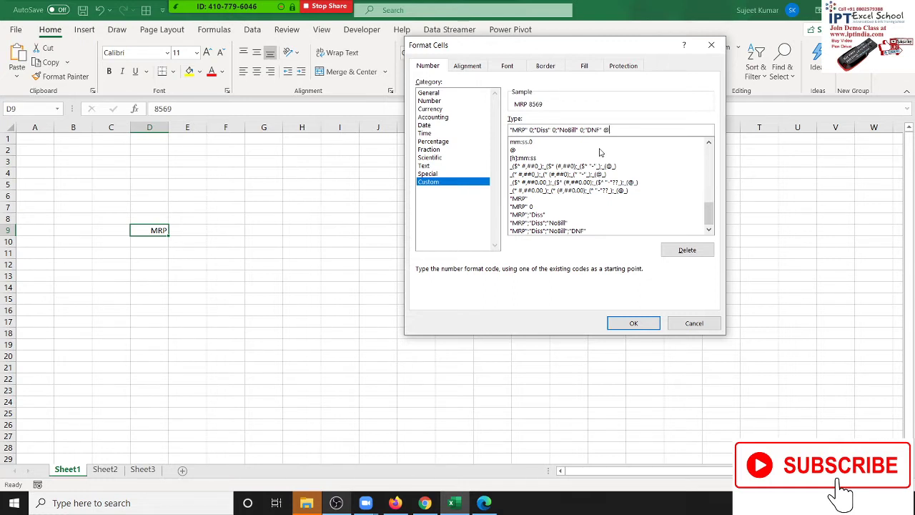
Step: Apply the format to D9, then test it with 8656, 0 and the text na
left_click(633, 324)
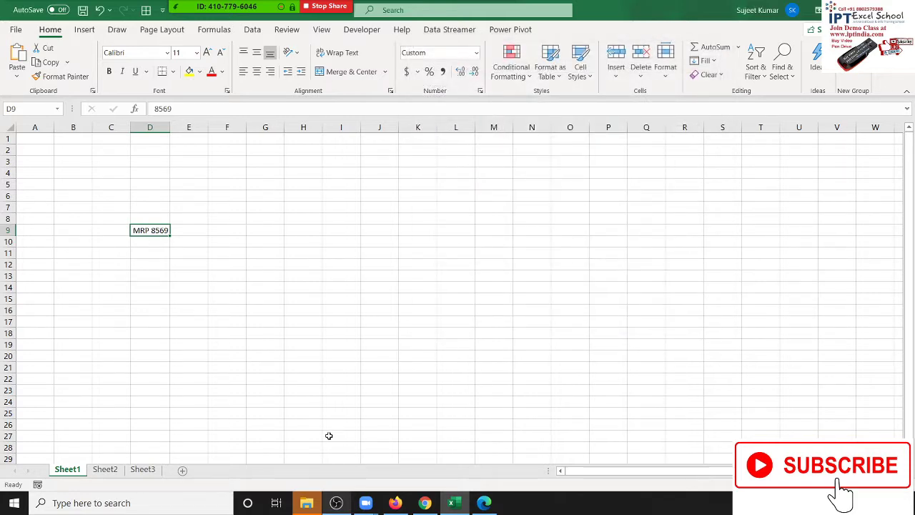
type("8656")
key("Return")
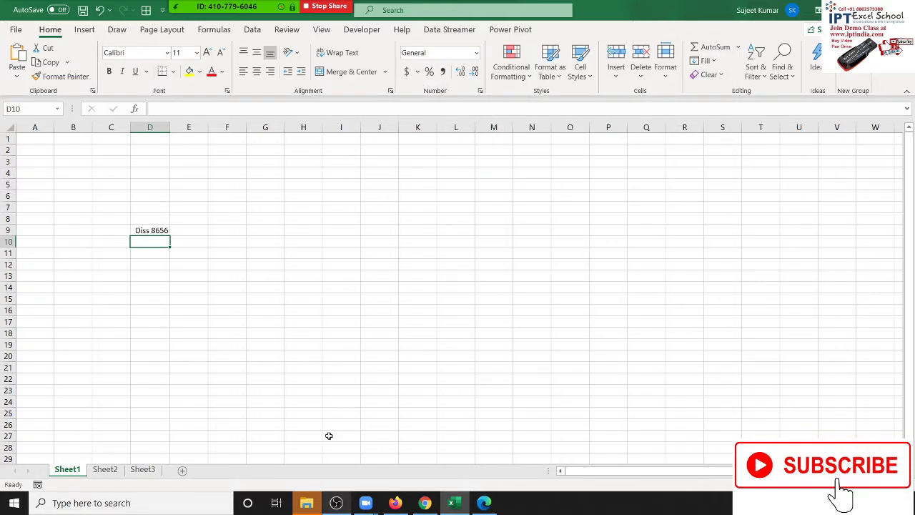
key("Up")
type("0")
key("Return")
key("Up")
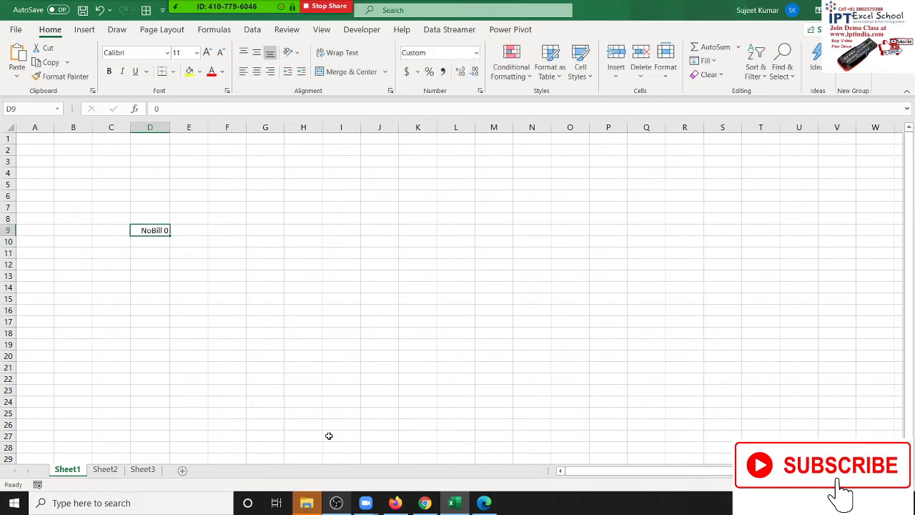
type("DNF na")
key("Return")
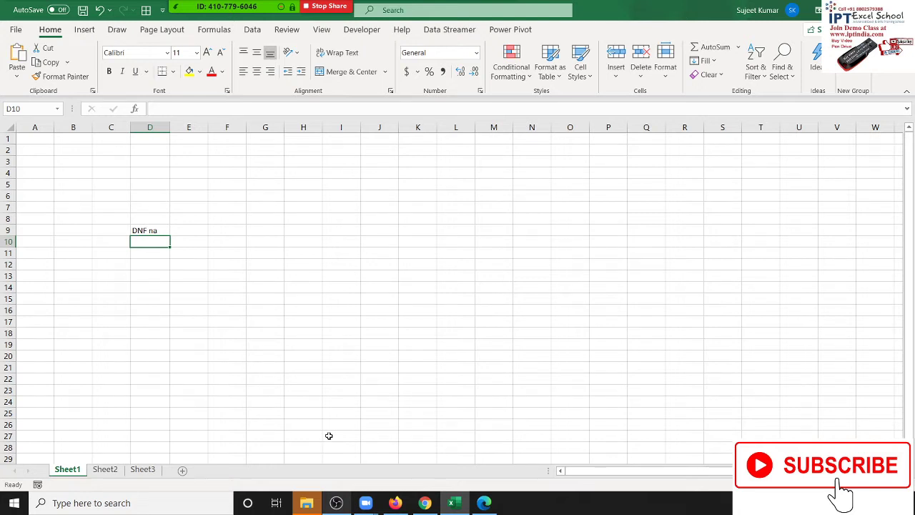
key("Up")
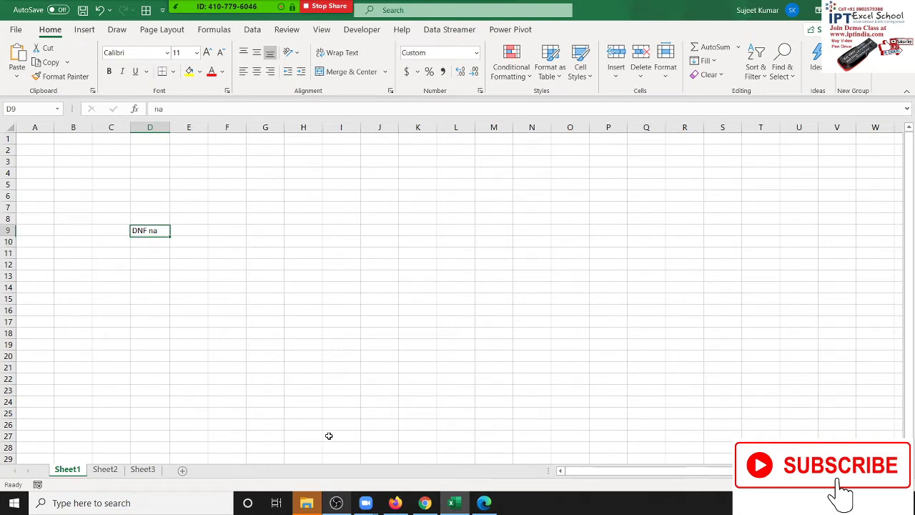
left_click(480, 90)
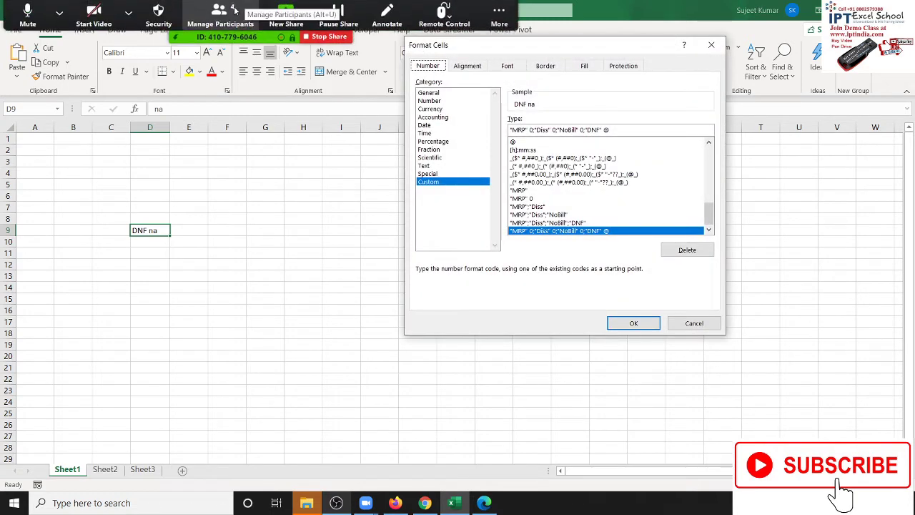
left_click(221, 18)
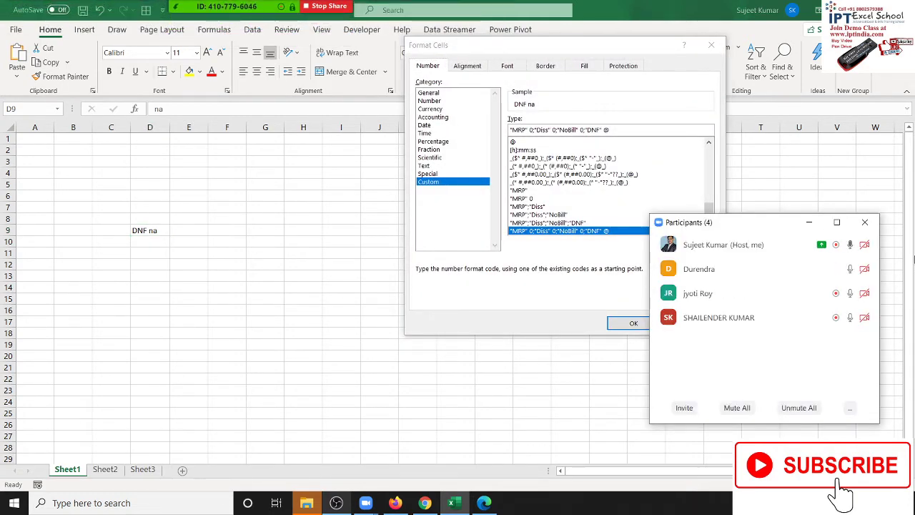
left_click(866, 223)
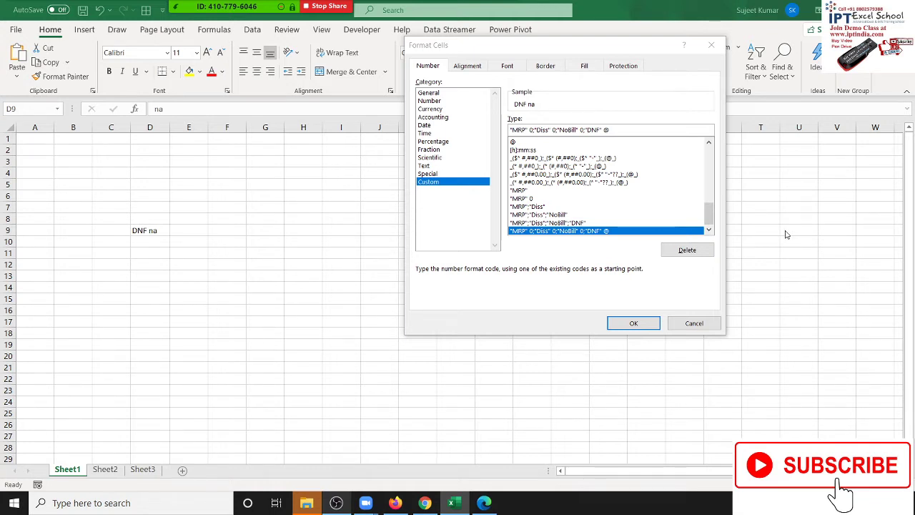
left_click(706, 323)
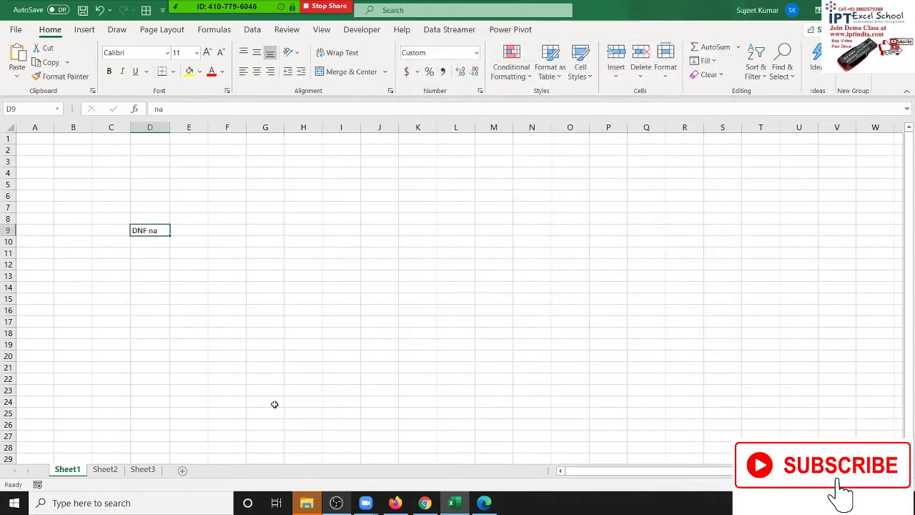
Step: Switch to Sheet2, clear the stray entry and pasted link from A1, and go to File
left_click(107, 470)
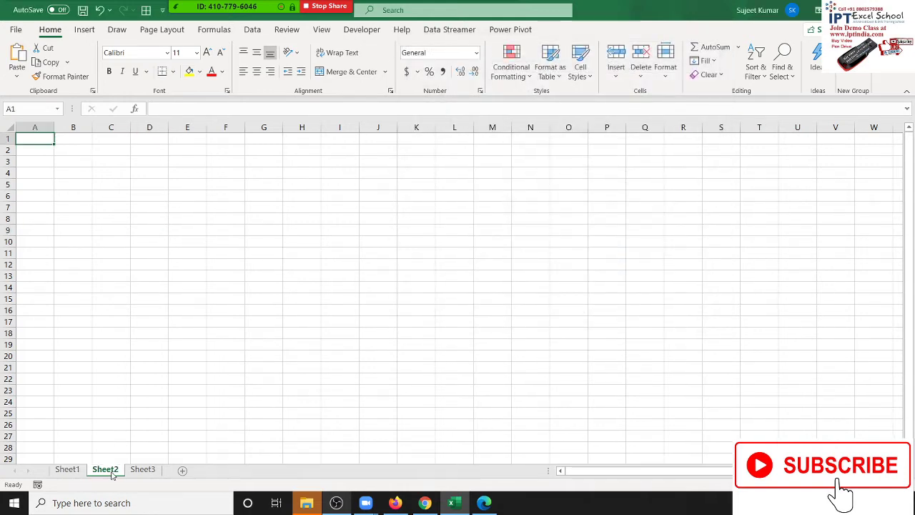
type("Num")
key("Escape")
left_click(13, 44)
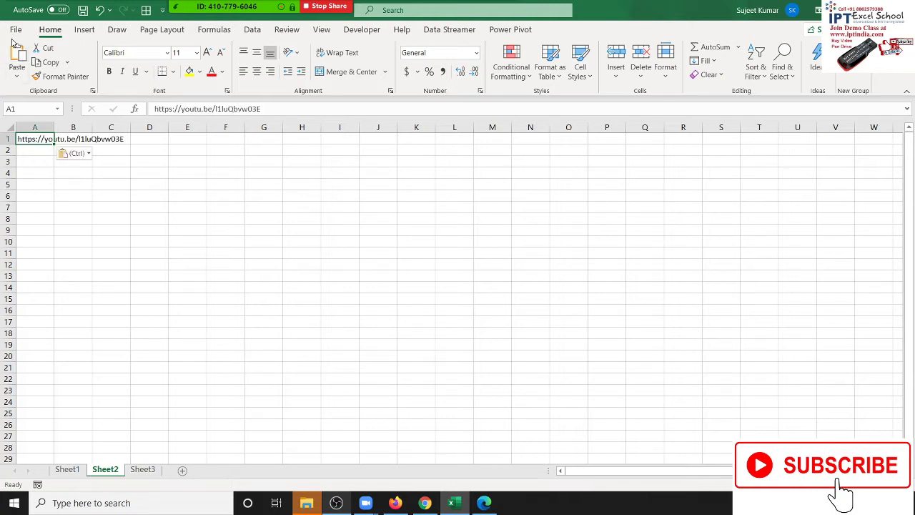
left_click(16, 47)
key("Delete")
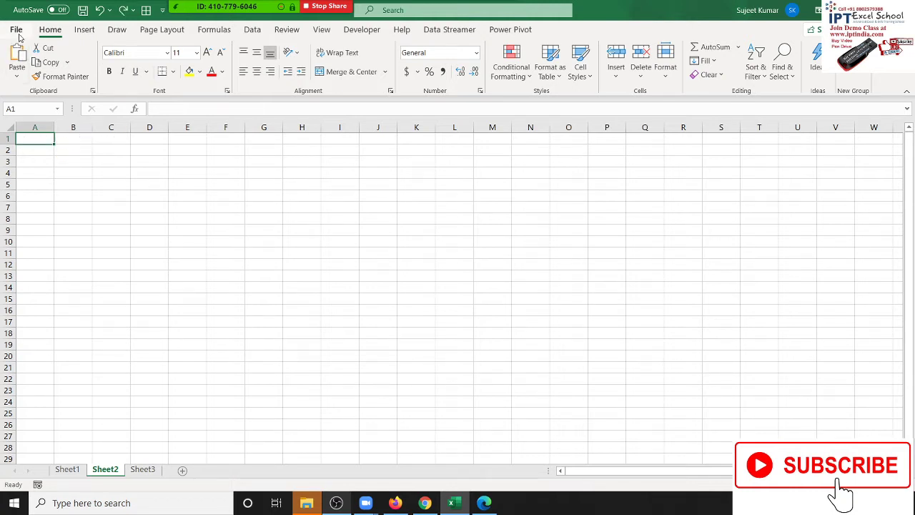
left_click(15, 29)
Step: Find Bio-Att further down the Recent workbooks list under Open and open it
left_click(52, 112)
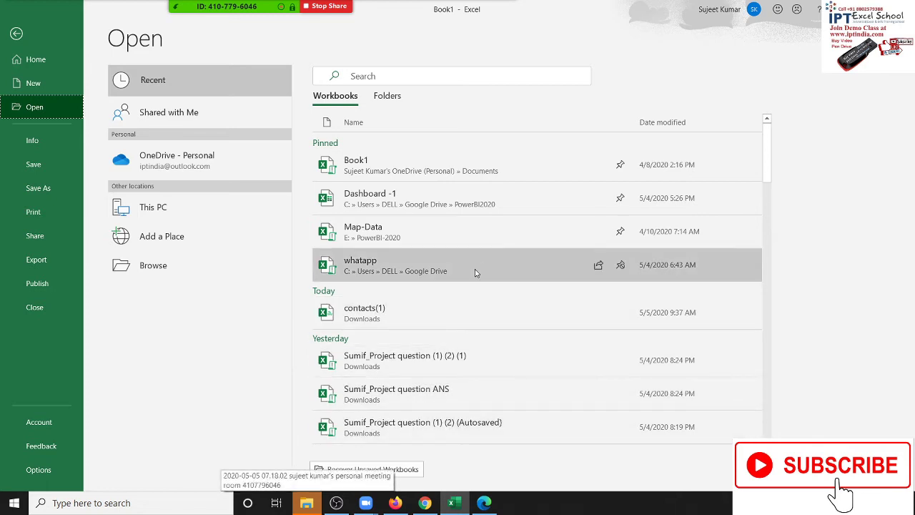
scroll(476, 268, "down", 1)
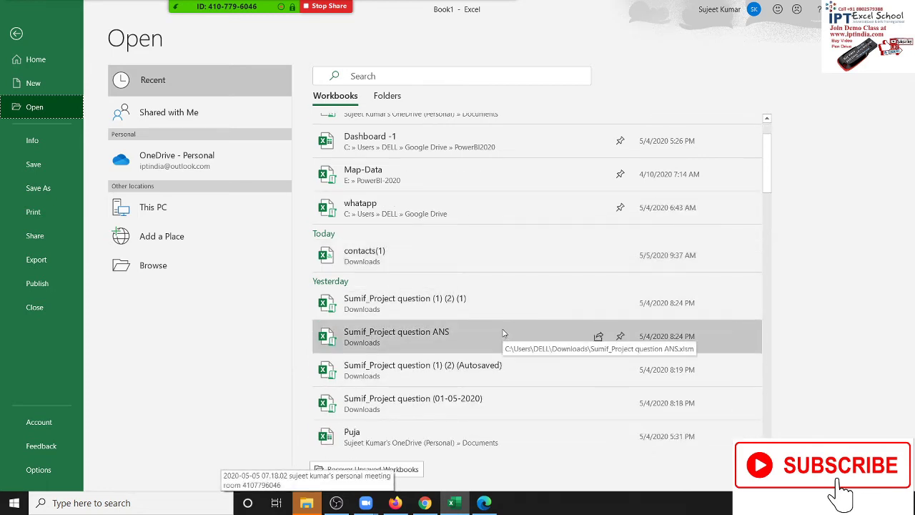
scroll(503, 332, "down", 1)
scroll(503, 332, "down", 2)
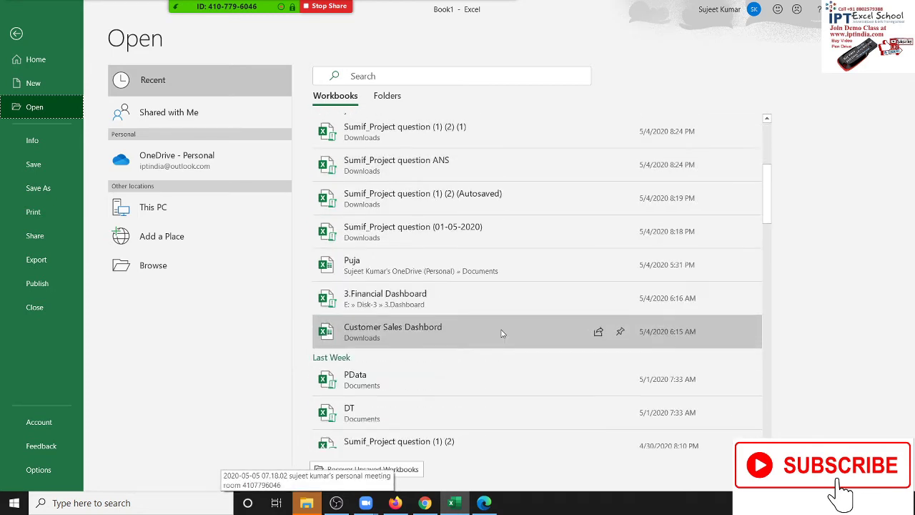
scroll(502, 334, "down", 2)
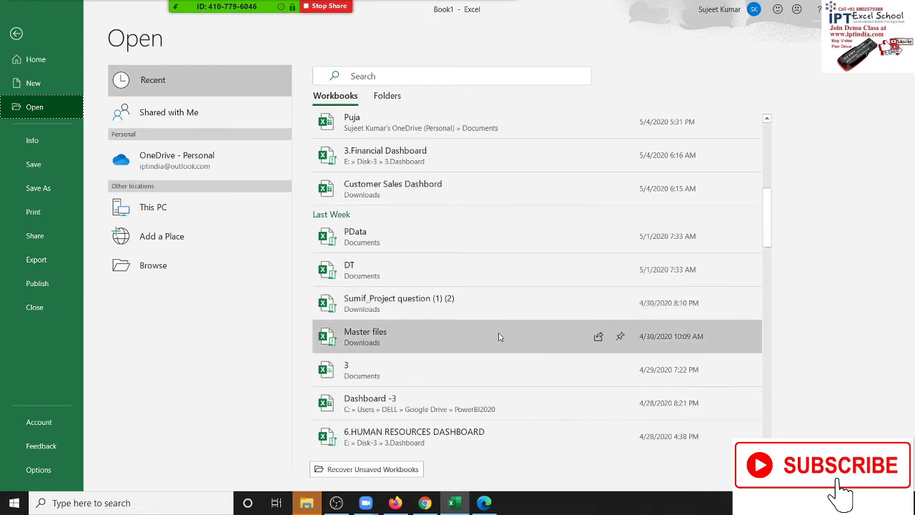
scroll(500, 336, "down", 2)
scroll(499, 336, "down", 1)
scroll(498, 336, "down", 1)
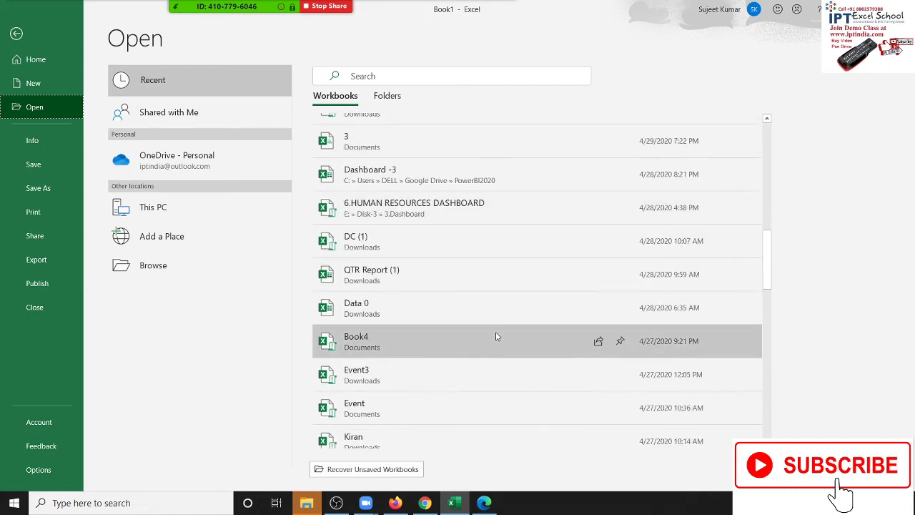
scroll(498, 336, "down", 1)
scroll(497, 336, "down", 1)
scroll(497, 336, "down", 1)
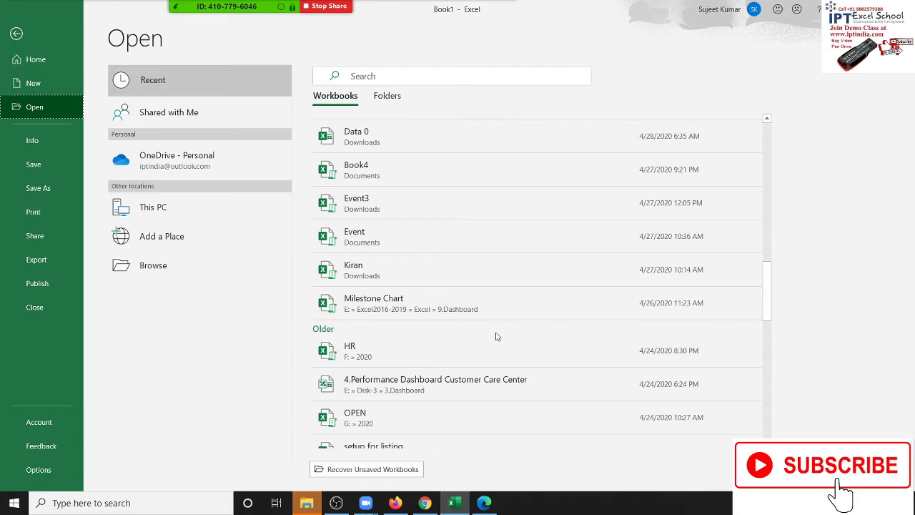
scroll(506, 362, "down", 1)
scroll(506, 361, "down", 1)
scroll(506, 361, "down", 1)
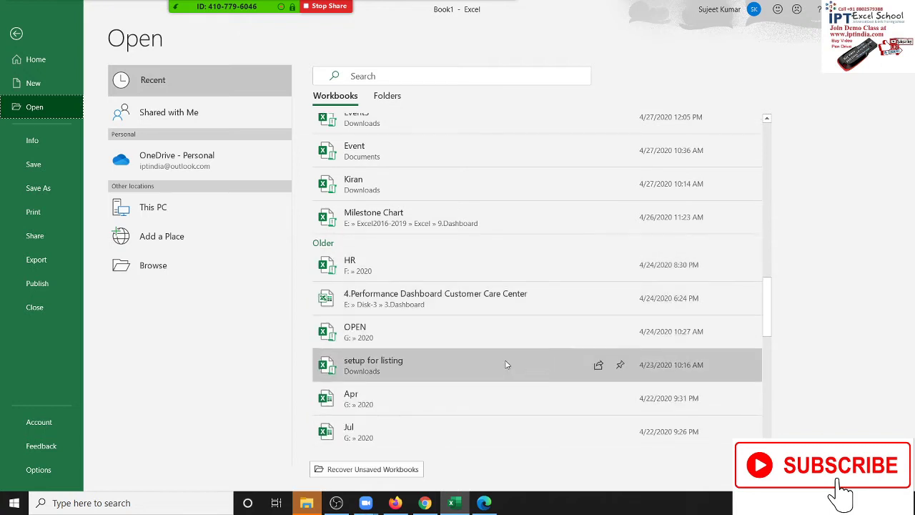
scroll(506, 364, "down", 2)
scroll(505, 366, "down", 2)
scroll(503, 365, "down", 1)
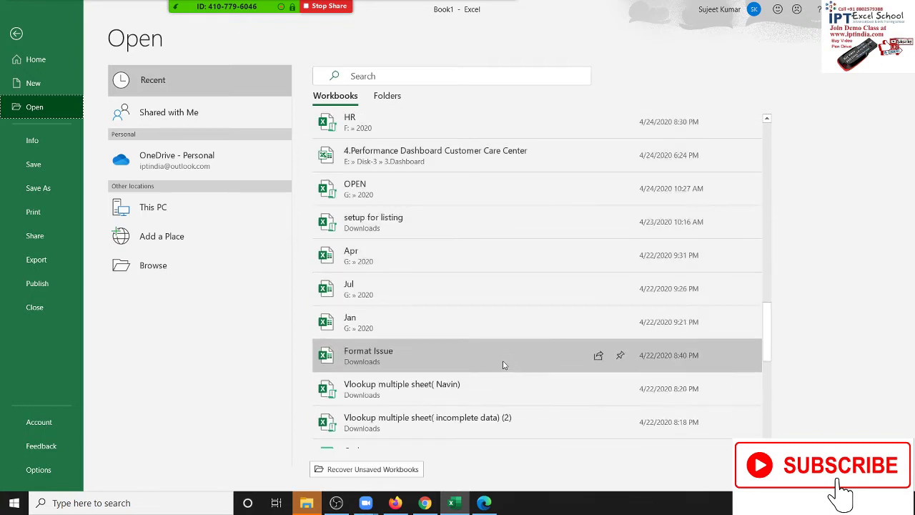
scroll(503, 364, "down", 2)
scroll(502, 366, "down", 2)
scroll(501, 368, "down", 2)
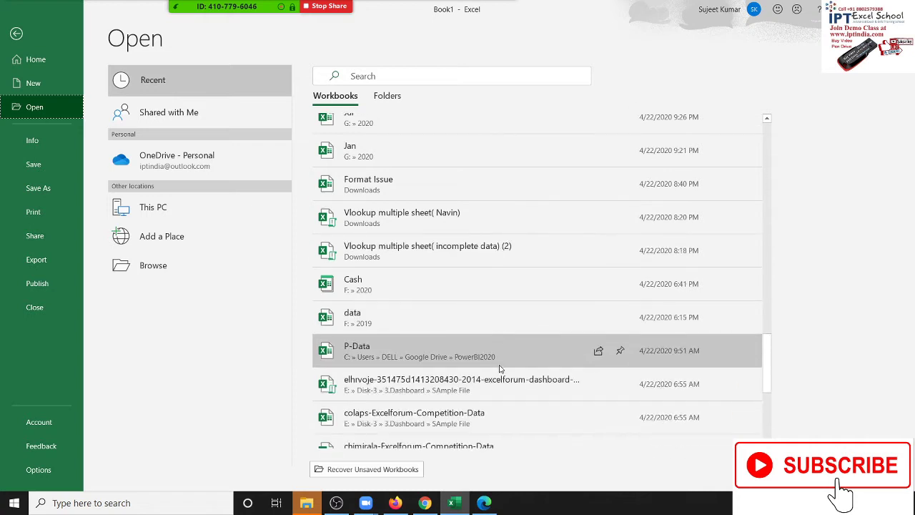
scroll(501, 369, "down", 1)
scroll(500, 369, "down", 2)
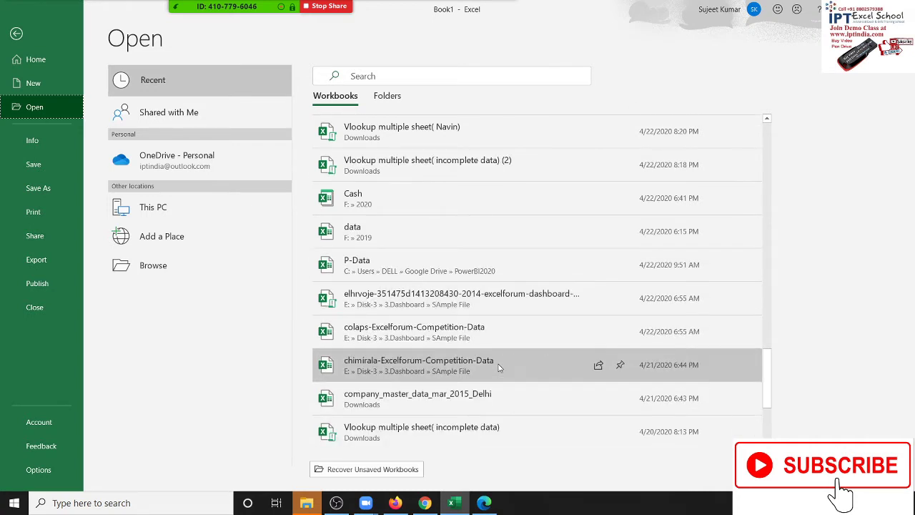
scroll(499, 371, "down", 3)
scroll(499, 371, "down", 2)
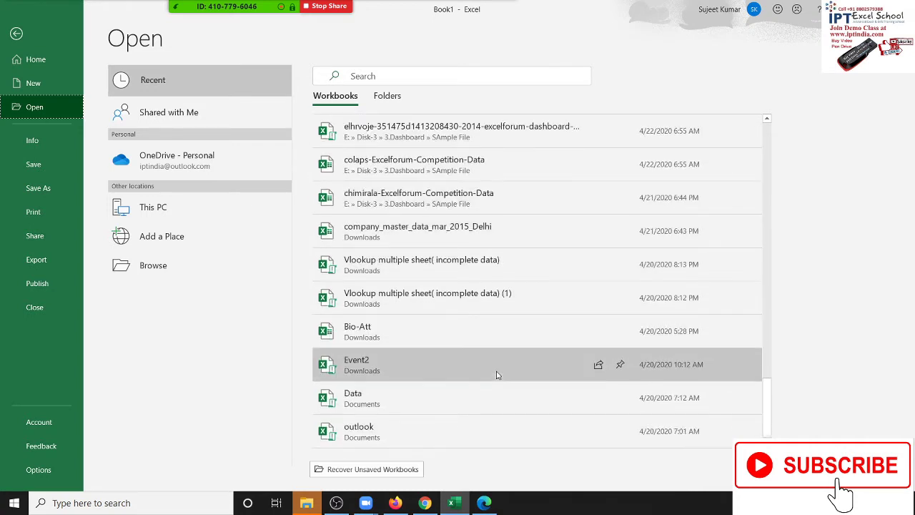
left_click(473, 341)
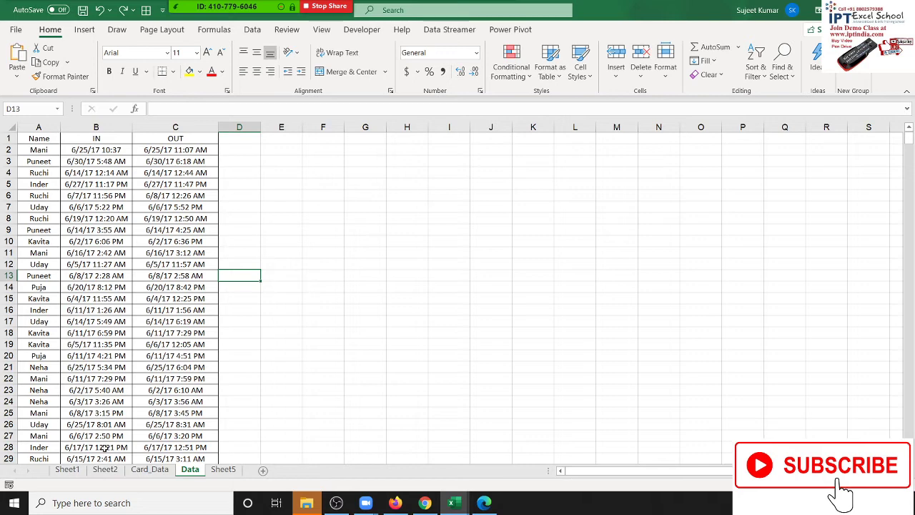
Step: Switch to the Card_Data sheet and inspect the names and Sdate timestamps
left_click(149, 470)
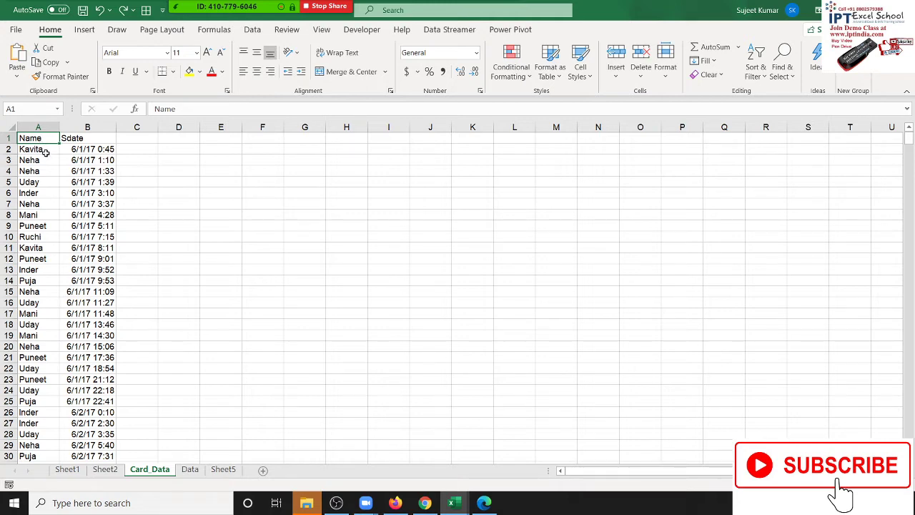
left_click(45, 152)
left_click(79, 149)
left_click(82, 182)
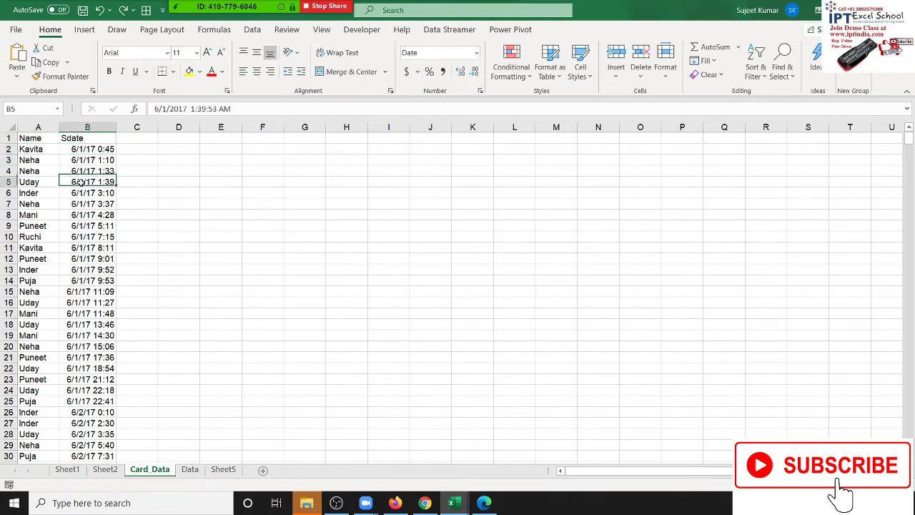
left_click(82, 204)
left_click(82, 236)
left_click(82, 257)
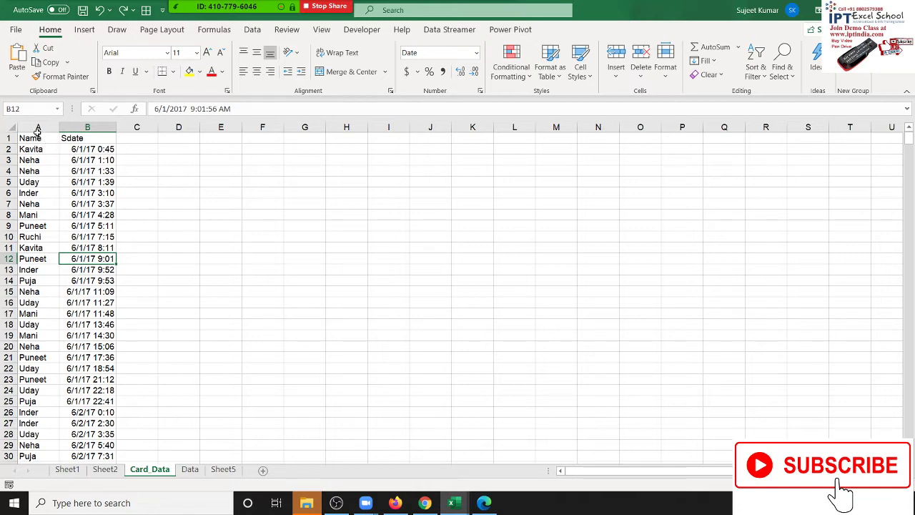
Step: Select the Name and Sdate table from the header row down to row 730
mouse_move(38, 130)
left_mouse_down()
mouse_move(74, 129)
mouse_move(82, 220)
left_mouse_up()
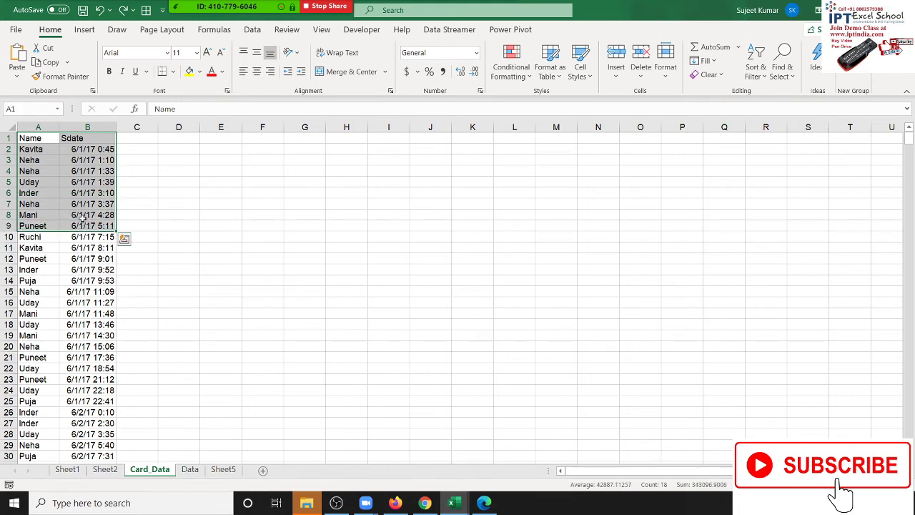
left_click(36, 137)
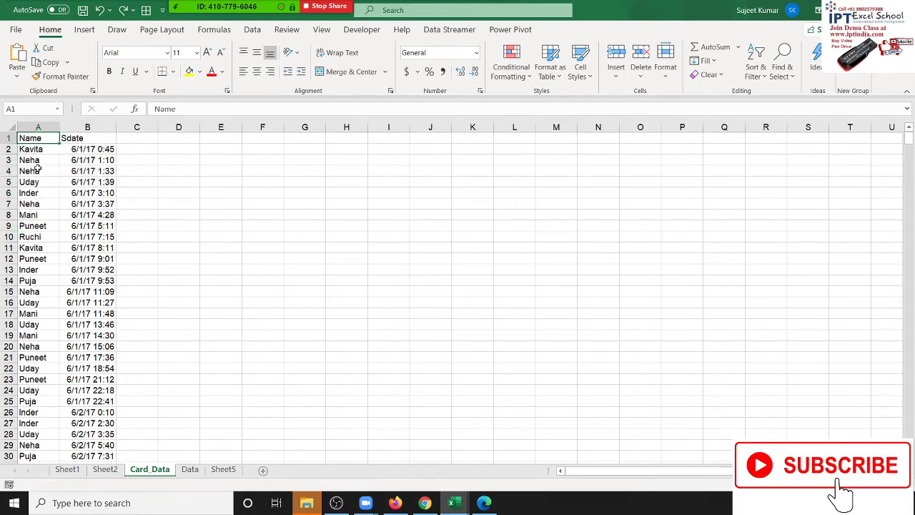
key("ctrl+shift+Right")
key("ctrl+shift+Down")
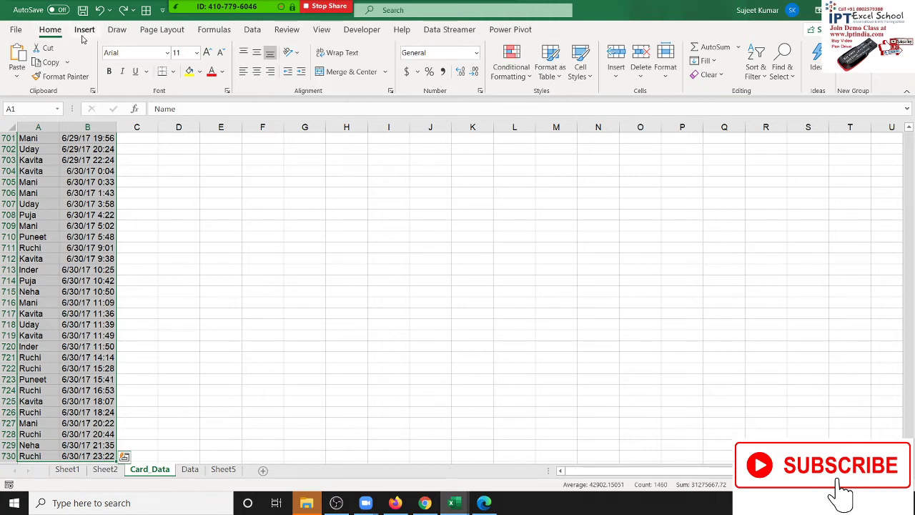
Step: Insert a PivotTable on a new sheet with Name in Rows, Sdate in Columns and Count of Sdate as values
left_click(84, 29)
left_click(21, 57)
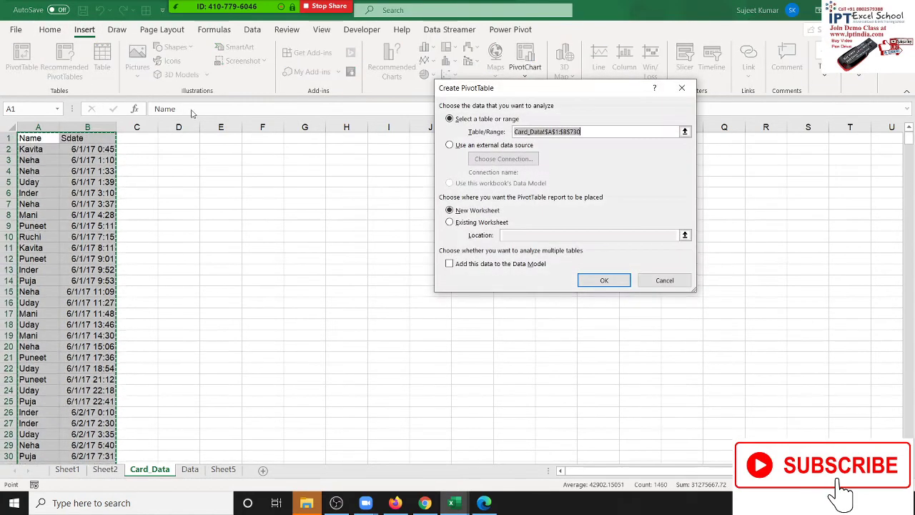
left_click(621, 281)
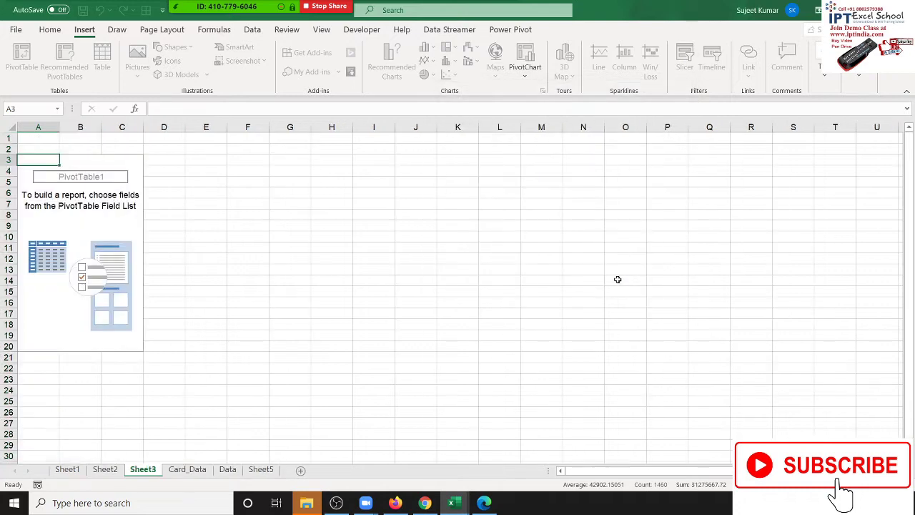
left_click_drag(734, 197, 762, 414)
left_click_drag(735, 210, 837, 351)
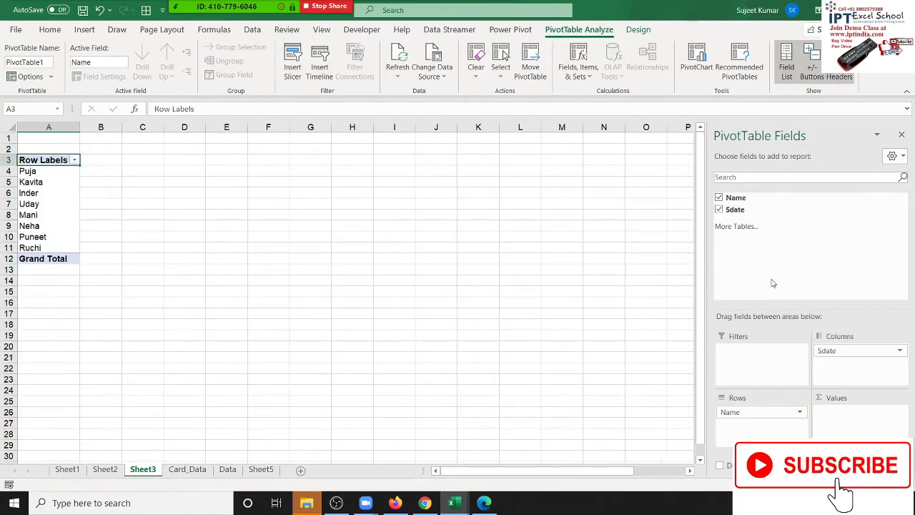
left_click_drag(735, 210, 855, 422)
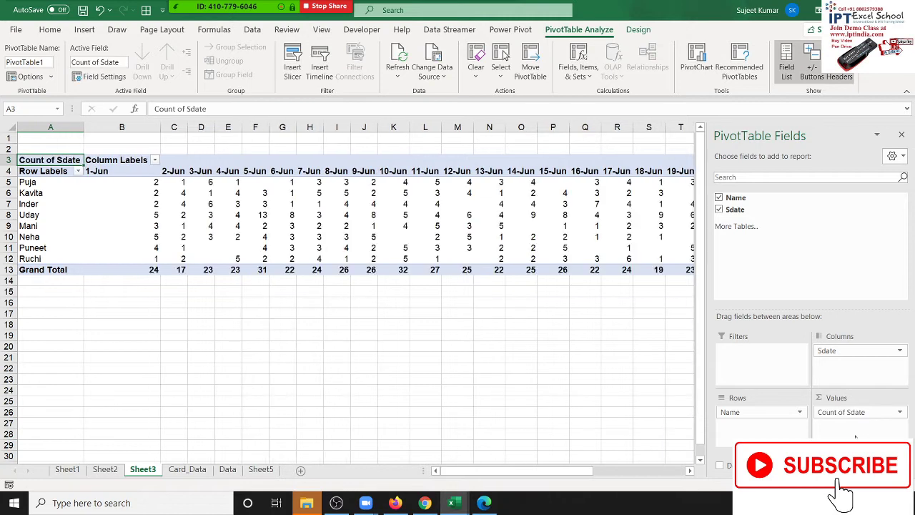
Step: Group the Sdate column headings by Days
left_click(165, 173)
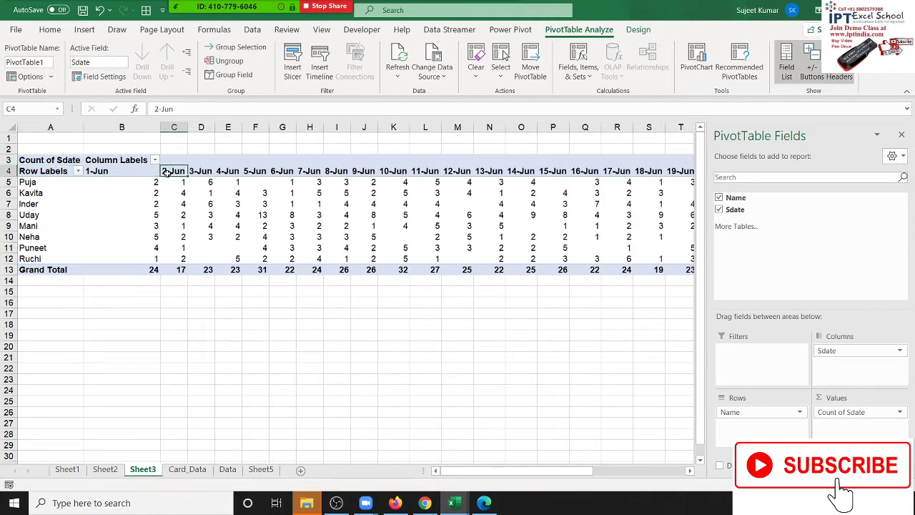
right_click(166, 173)
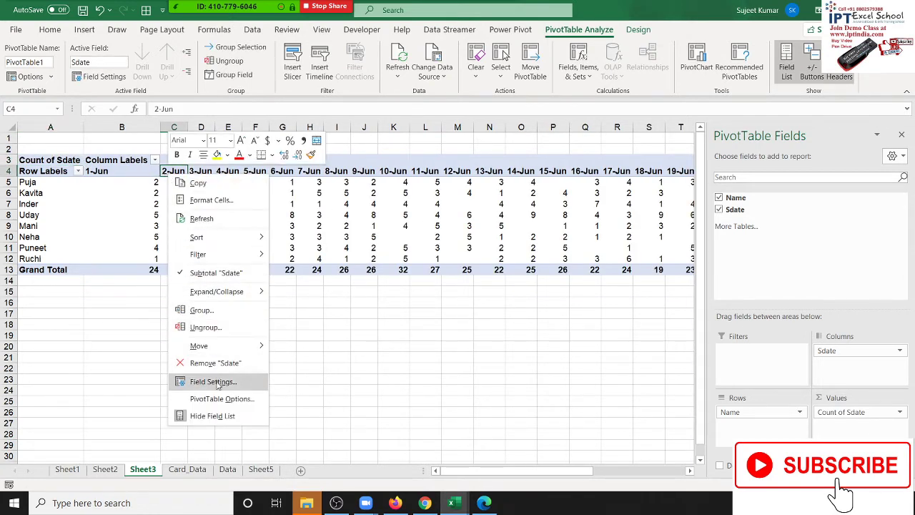
left_click(206, 312)
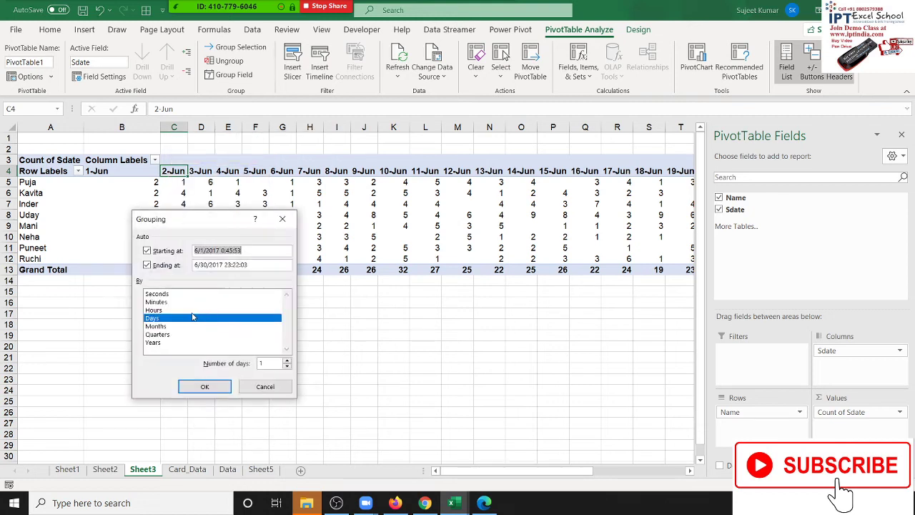
left_click(205, 386)
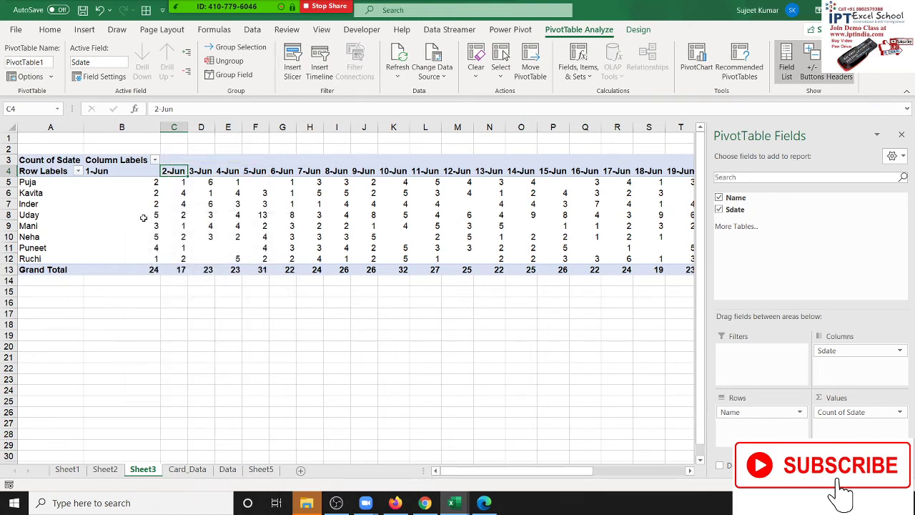
left_click(358, 227)
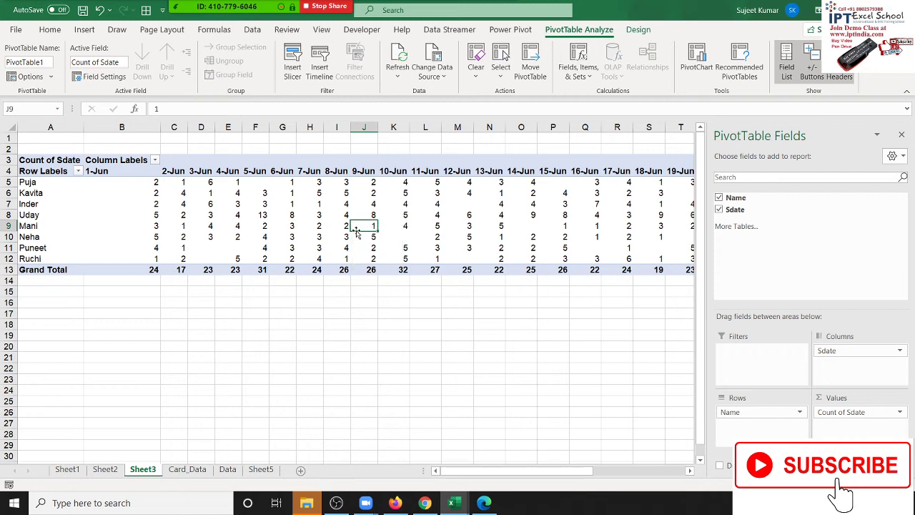
Step: Set the PivotTable options to show 0 for empty cells
right_click(355, 230)
left_click(429, 418)
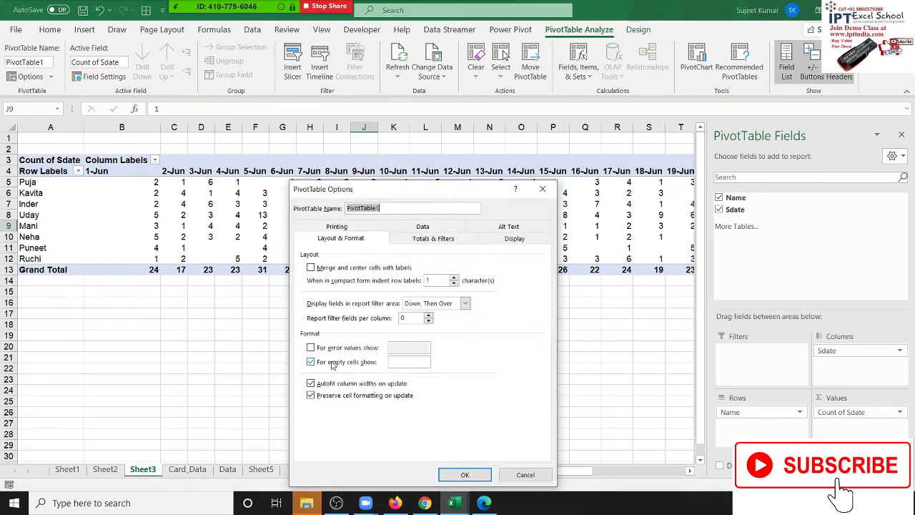
left_click(403, 366)
type("0")
left_click(465, 475)
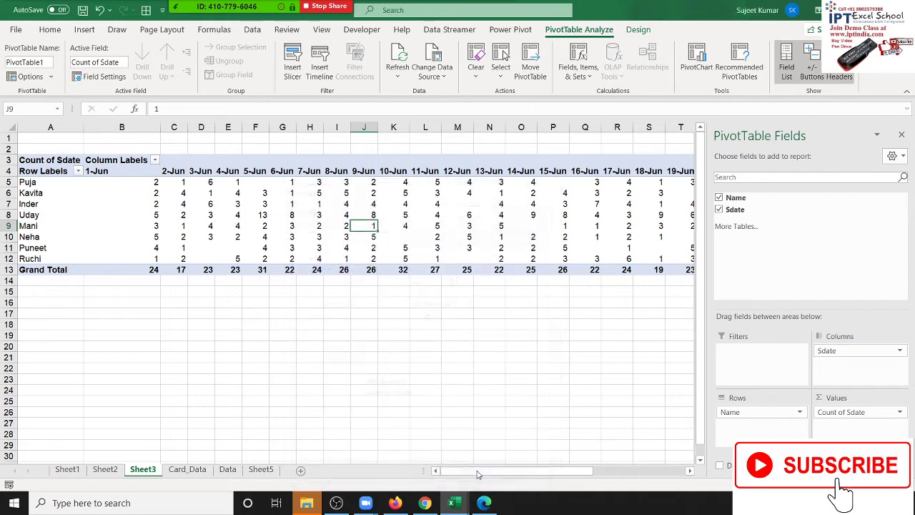
Step: Turn off grand totals for rows and columns, and hide the PivotTable field list
right_click(371, 256)
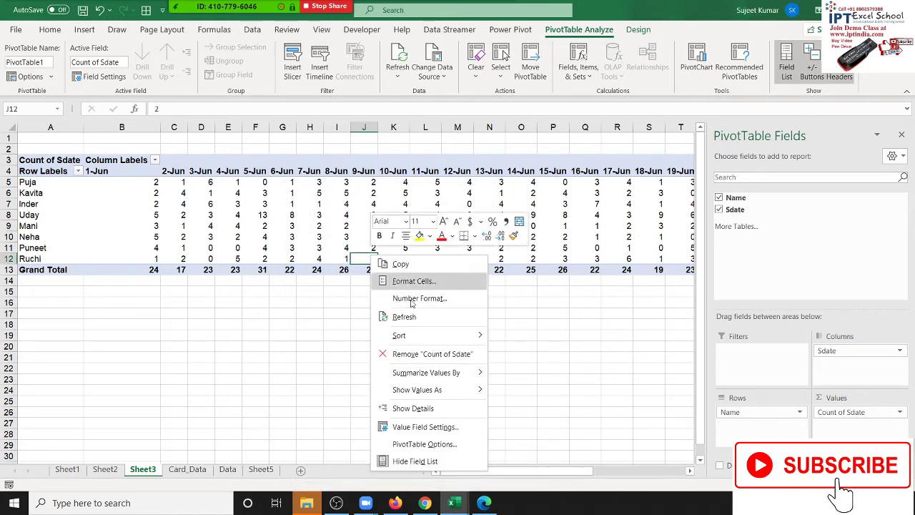
left_click(435, 444)
left_click(431, 241)
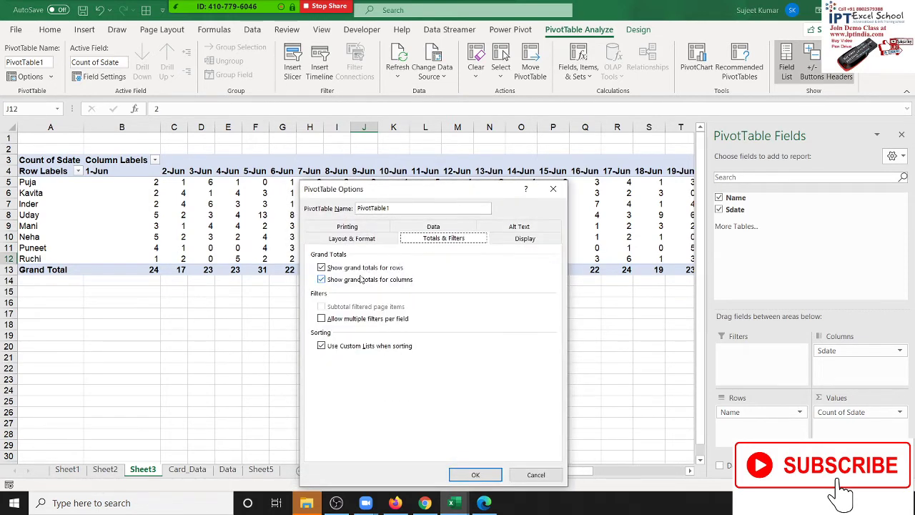
left_click(361, 280)
left_click(360, 268)
left_click(475, 476)
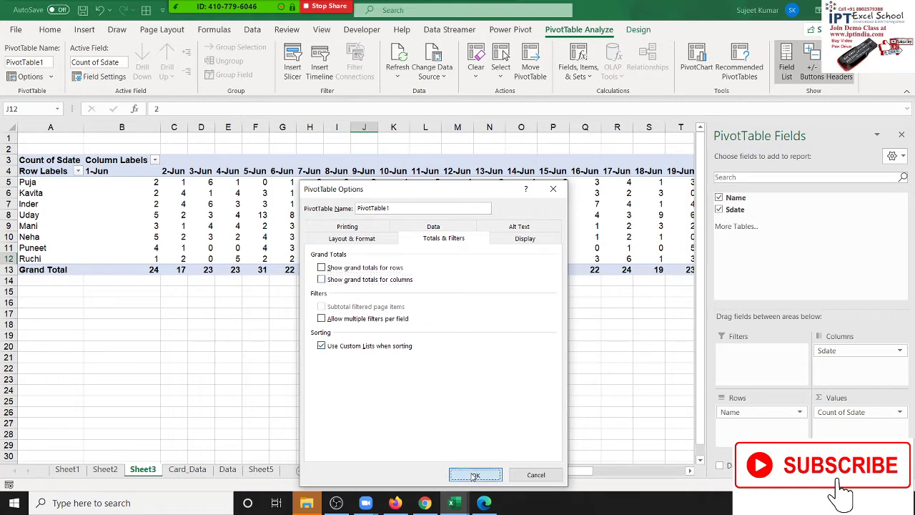
left_click(902, 136)
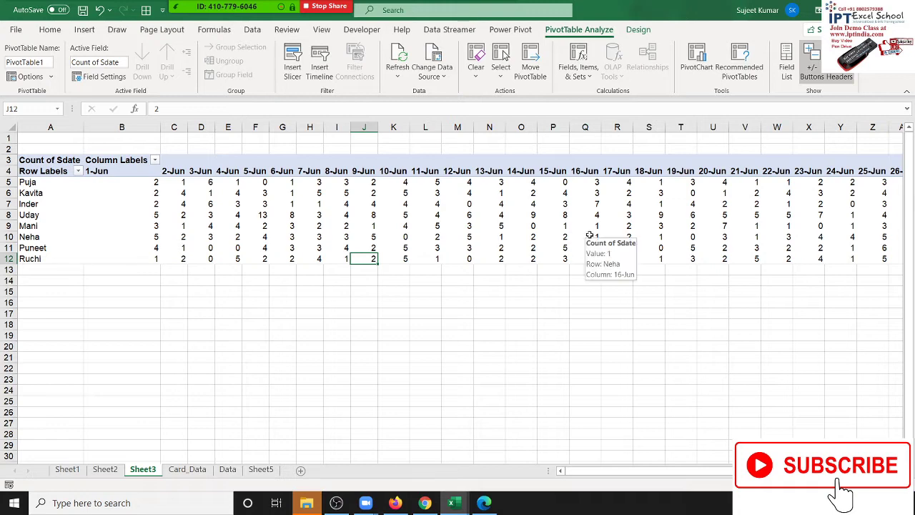
Step: Select the pivot value area from the first name's 1-Jun count across to 30-Jun and down through all names
left_click(150, 181)
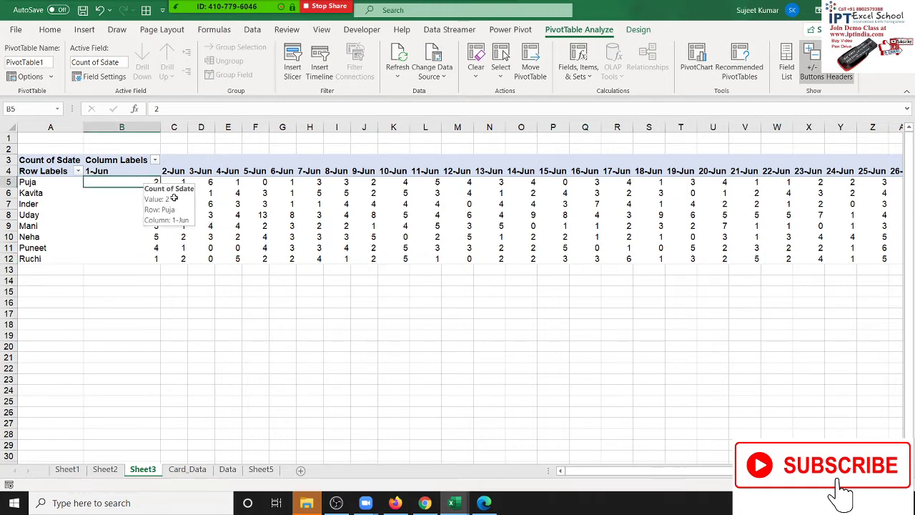
left_click_drag(173, 198, 913, 253)
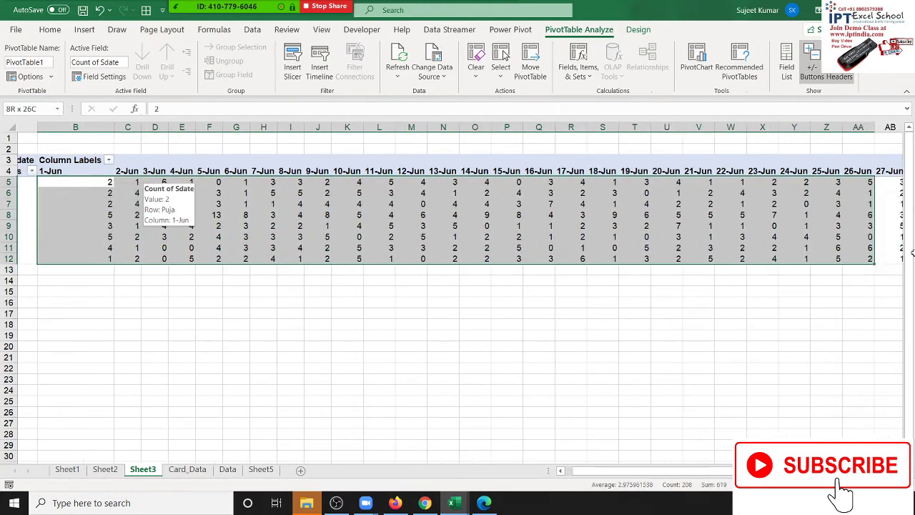
left_click_drag(913, 252, 822, 259)
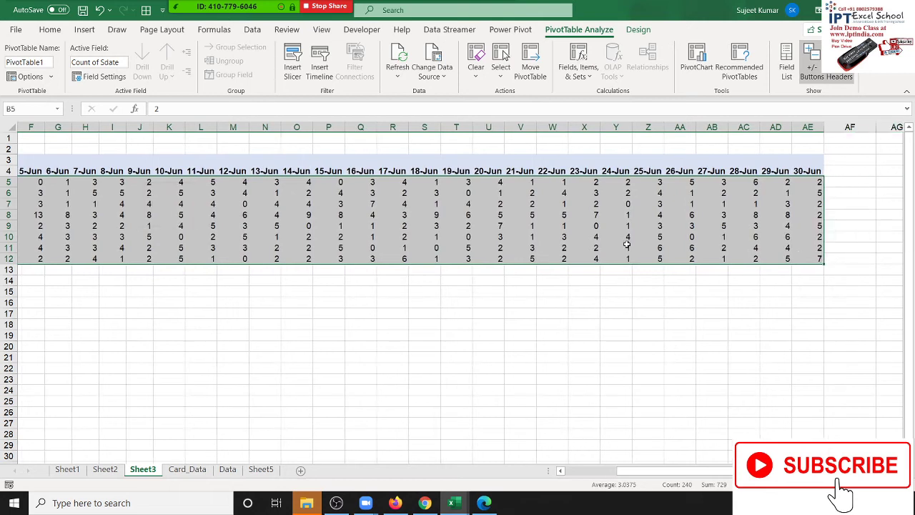
left_click(629, 204)
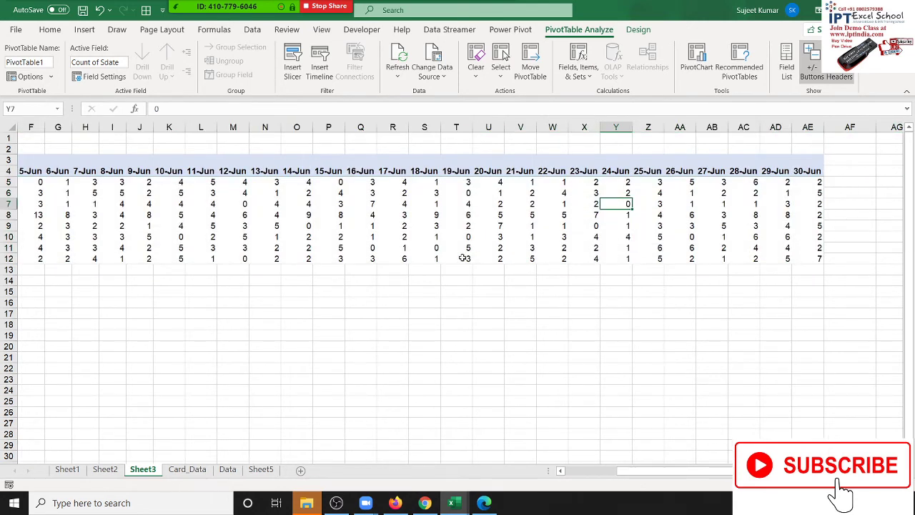
left_click(436, 249)
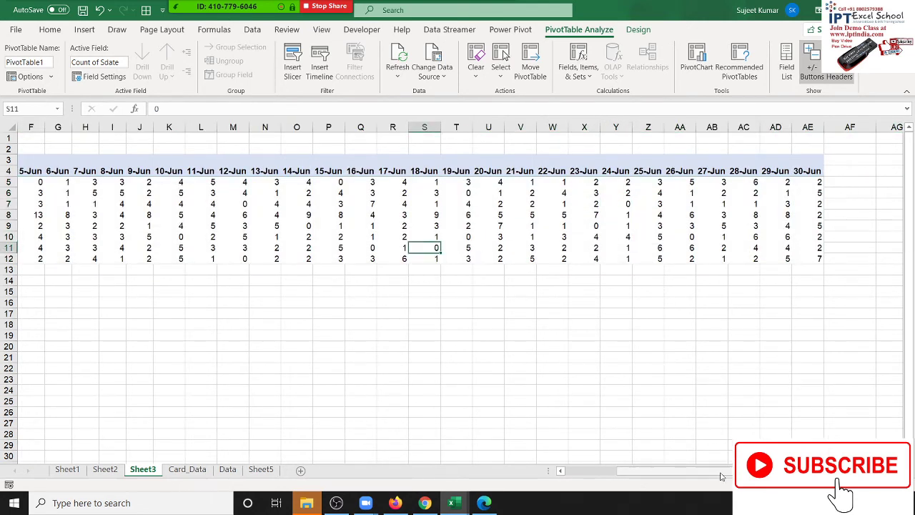
left_click_drag(723, 476, 667, 478)
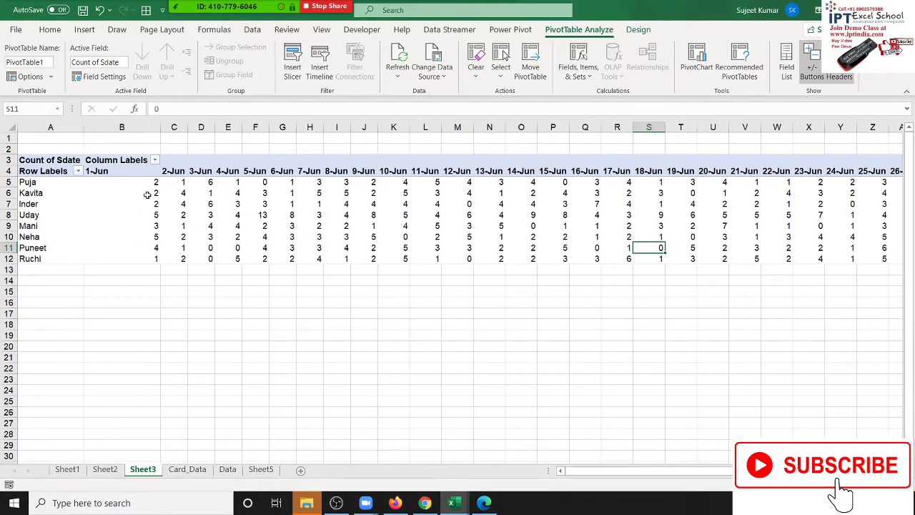
mouse_move(151, 190)
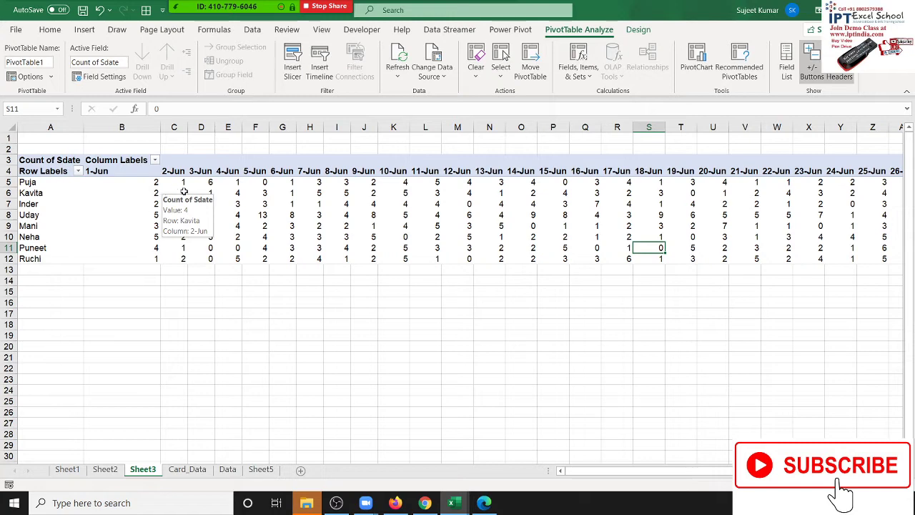
left_click(122, 182)
key("ctrl+shift+Right")
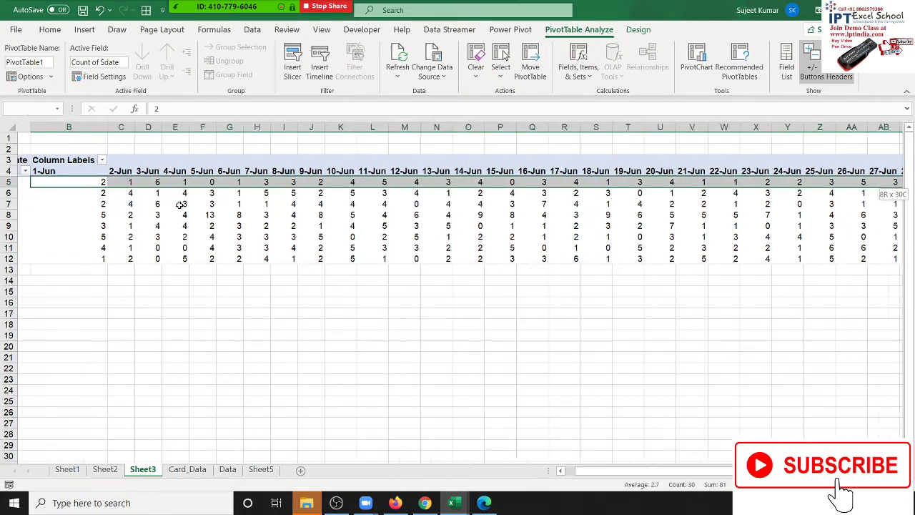
key("shift+Down")
key("shift+Down")
key("shift+Down")
key("shift+Down")
key("shift+Down")
key("shift+Down")
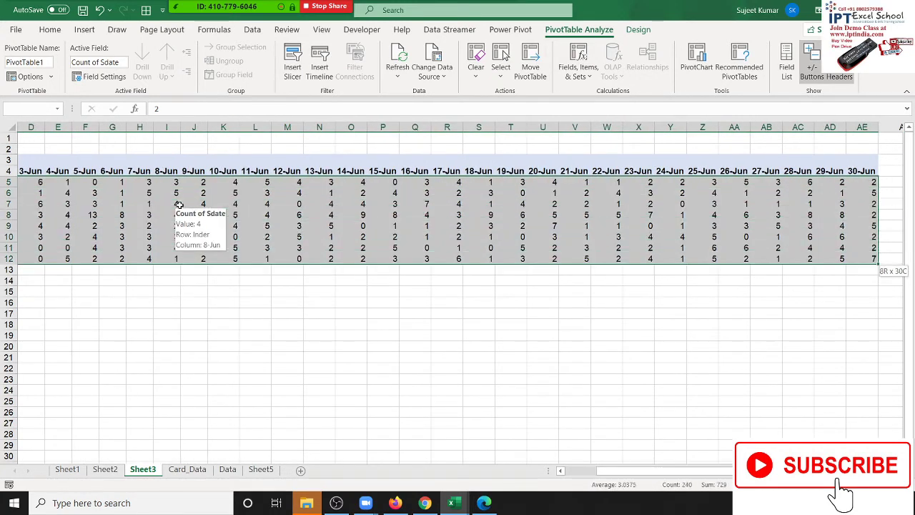
Step: Replace General with the custom format "P";;"A" for the selected pivot counts
right_click(204, 220)
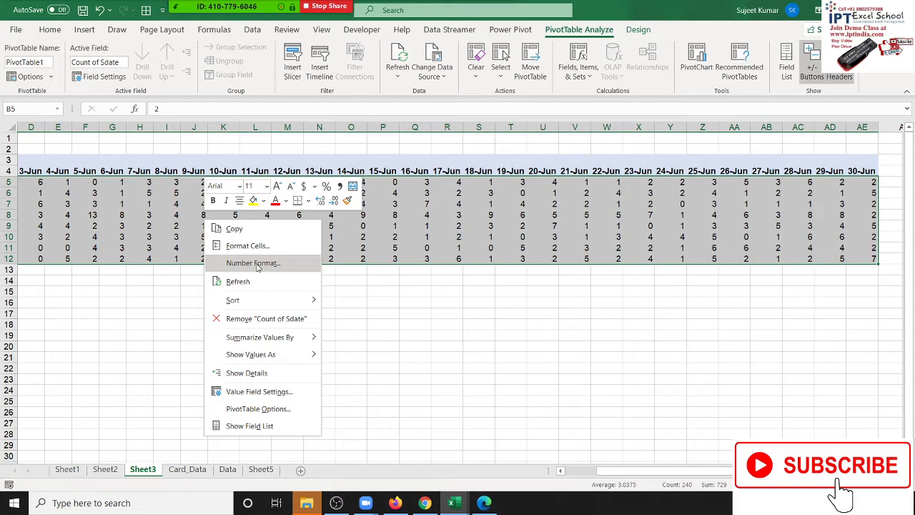
left_click(257, 250)
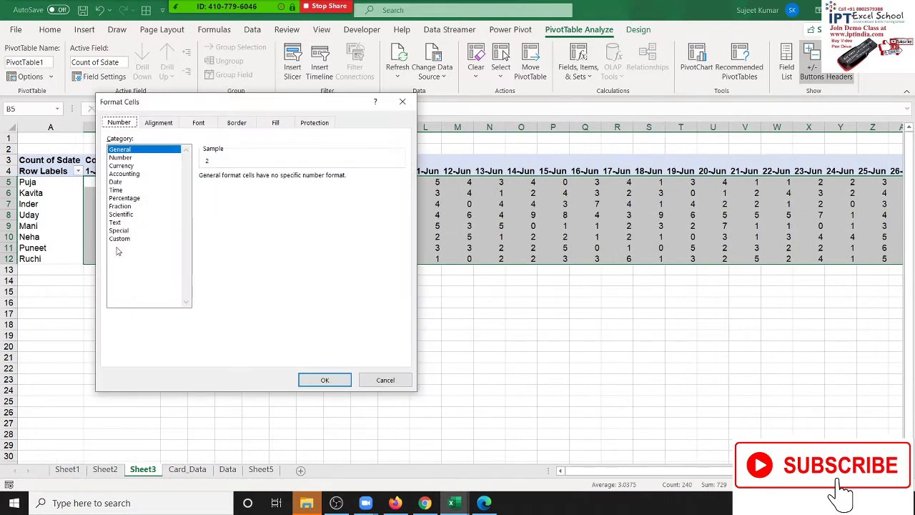
left_click(120, 239)
left_click_drag(191, 104, 383, 113)
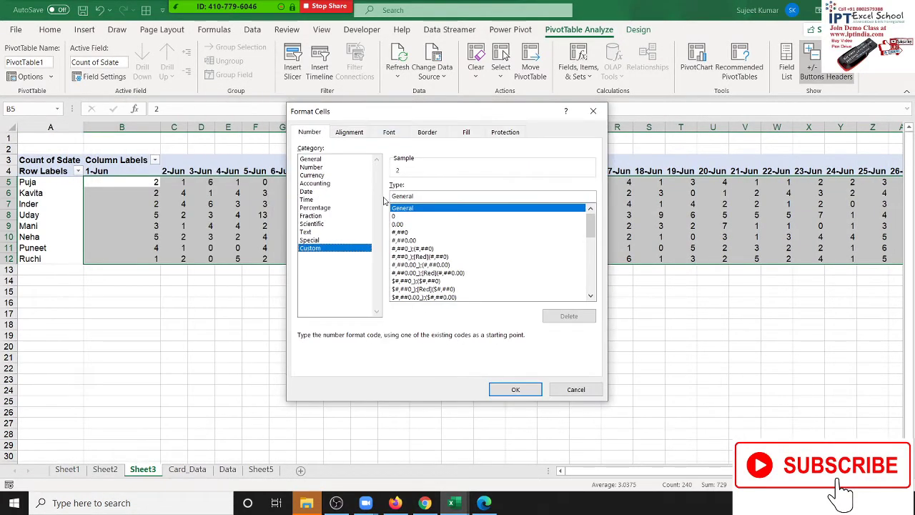
double_click(407, 195)
type("\"P\";;\"A")
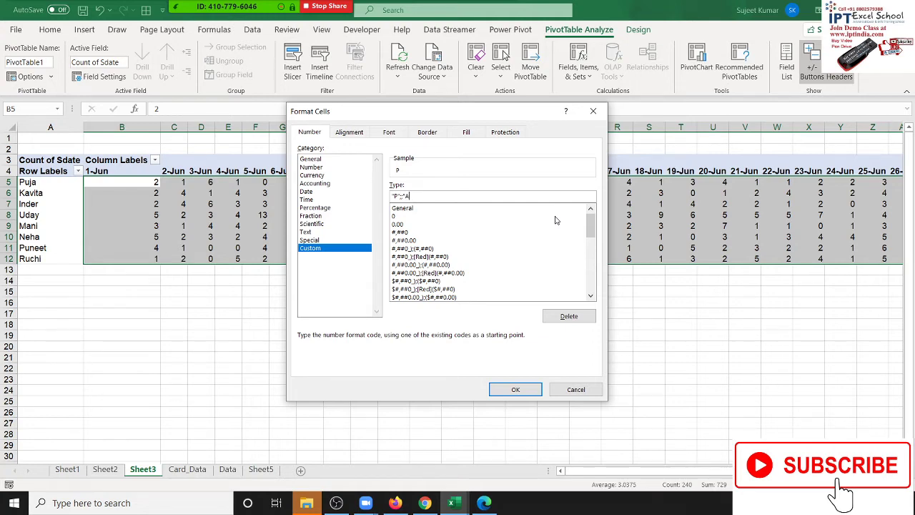
type("\"")
left_click(402, 196)
left_click(533, 396)
Step: Open Format Cells for a pivot value cell and place the cursor in the "P";;"A" code
left_click(534, 393)
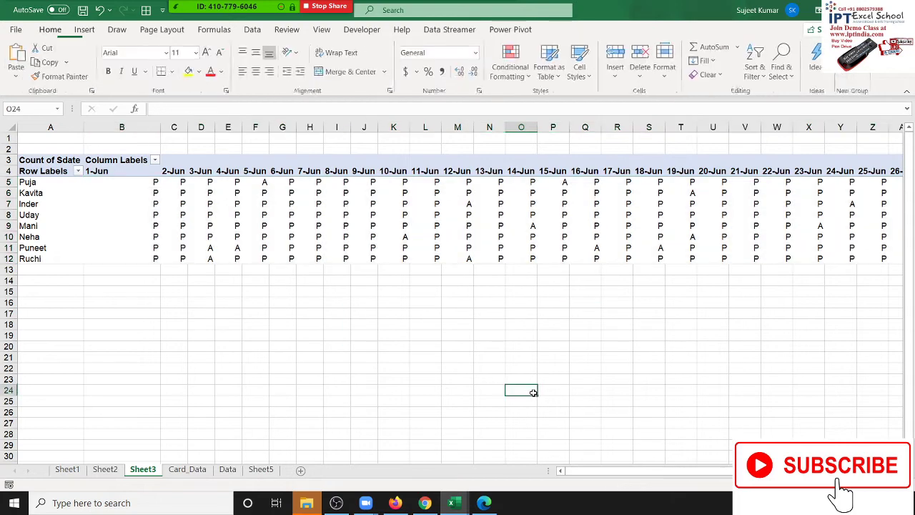
left_click_drag(605, 470, 593, 465)
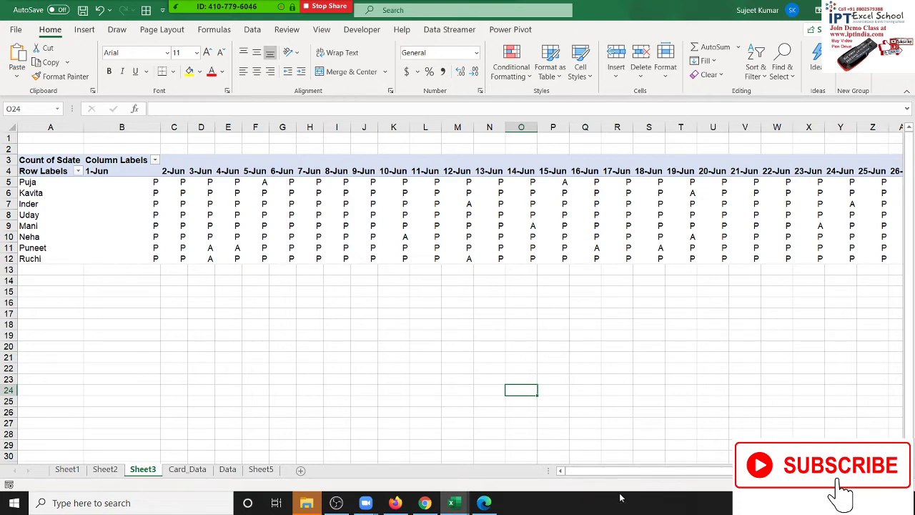
left_click(431, 238)
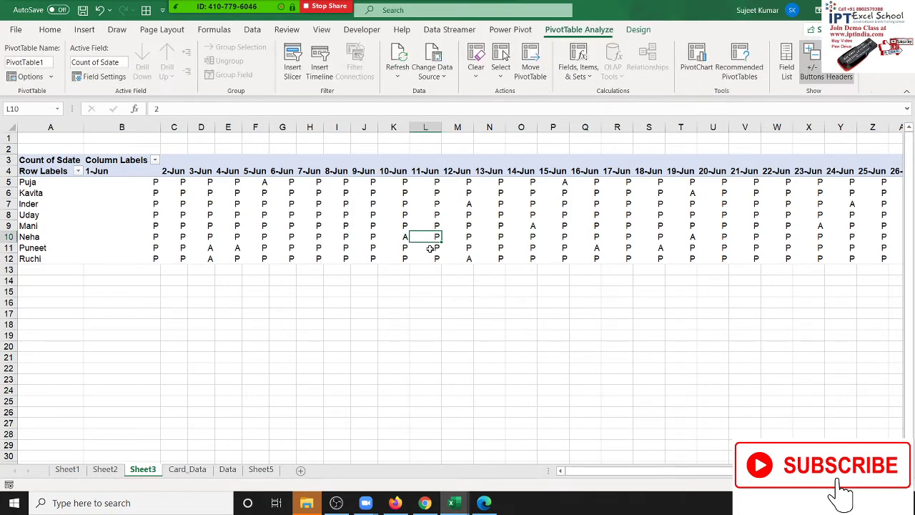
left_click(362, 250)
left_click(344, 246)
mouse_move(344, 246)
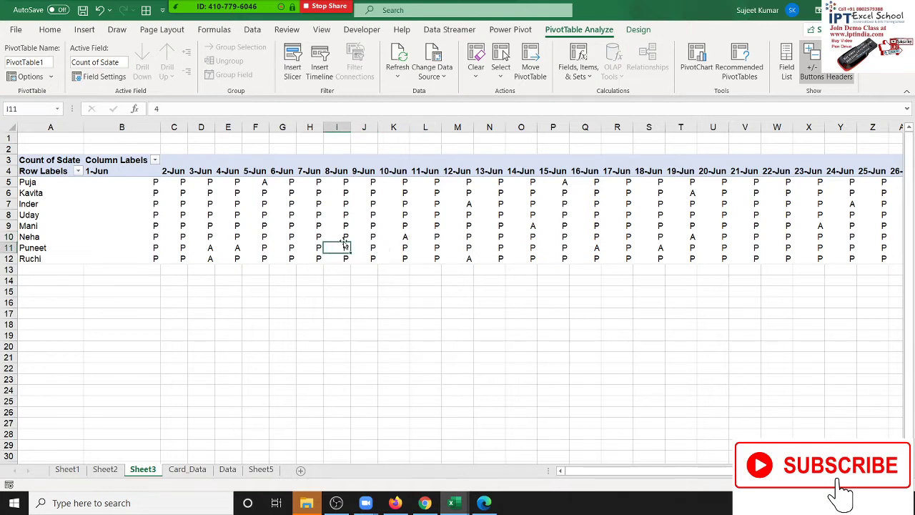
right_click(345, 250)
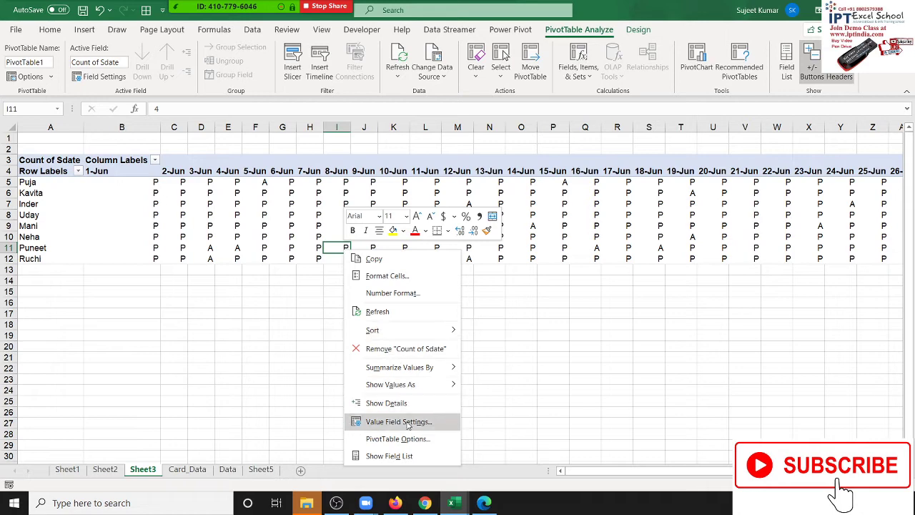
left_click(386, 275)
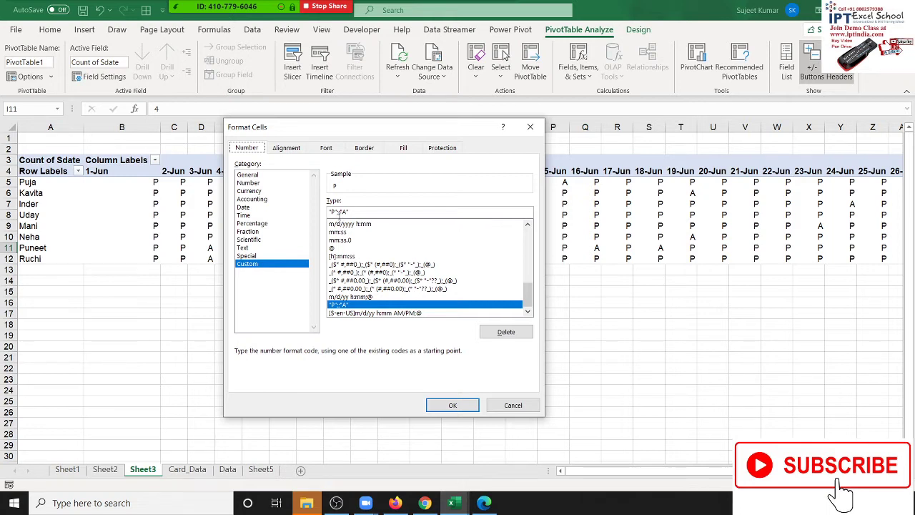
left_click(339, 213)
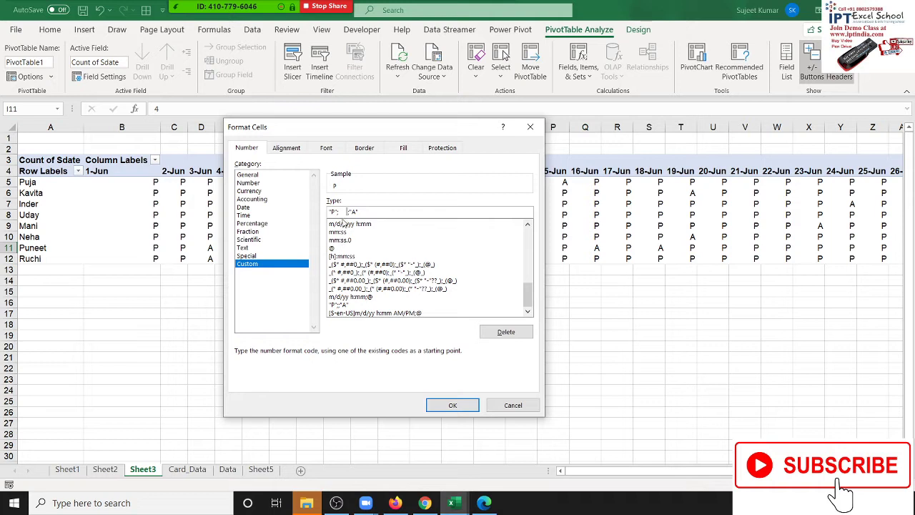
Step: Remove the stray spaces between the P and A sections and insert a "B"; middle section
double_click(340, 211)
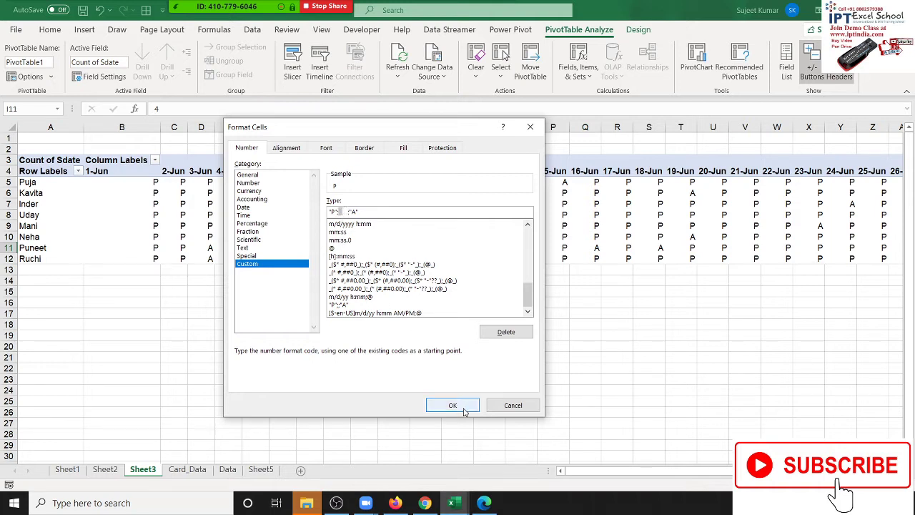
left_click(387, 213)
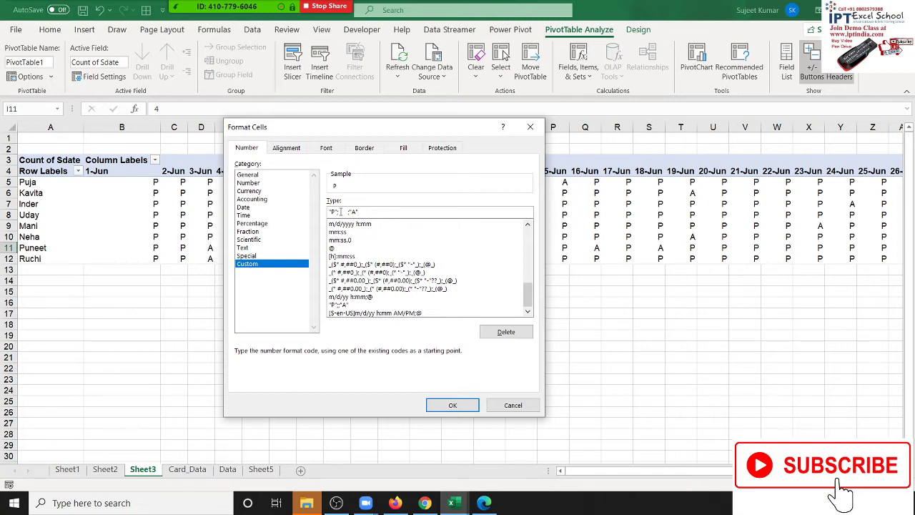
double_click(342, 212)
key("Right")
key("BackSpace")
key("BackSpace")
key("Delete")
type("\"B\";")
Step: Add a [Gree colour tag before "P" and a [red] tag before "A"
left_click(332, 211)
type("[")
type("Gree")
left_click(367, 211)
type("[re")
type("d]")
Step: Submit the colour code, dismiss the invalid-format warning, and close the green tag with ]
left_click(458, 405)
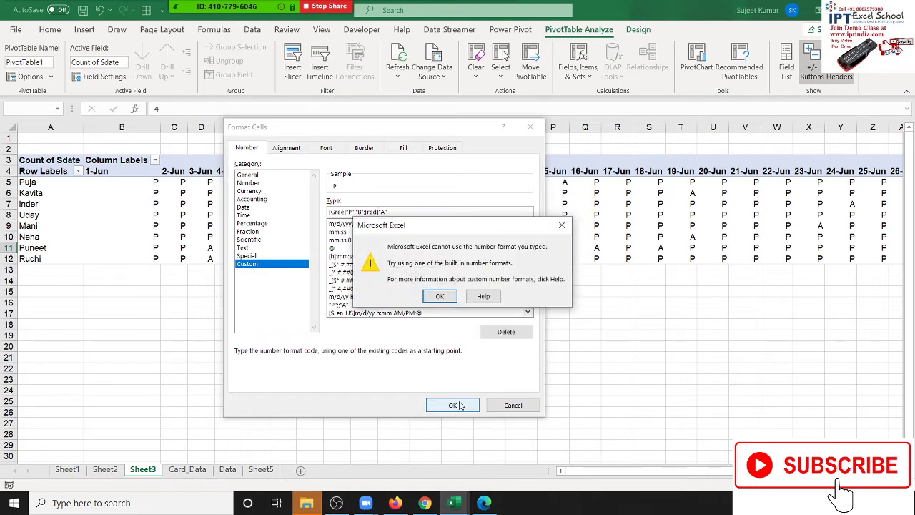
left_click(433, 301)
left_click(395, 212)
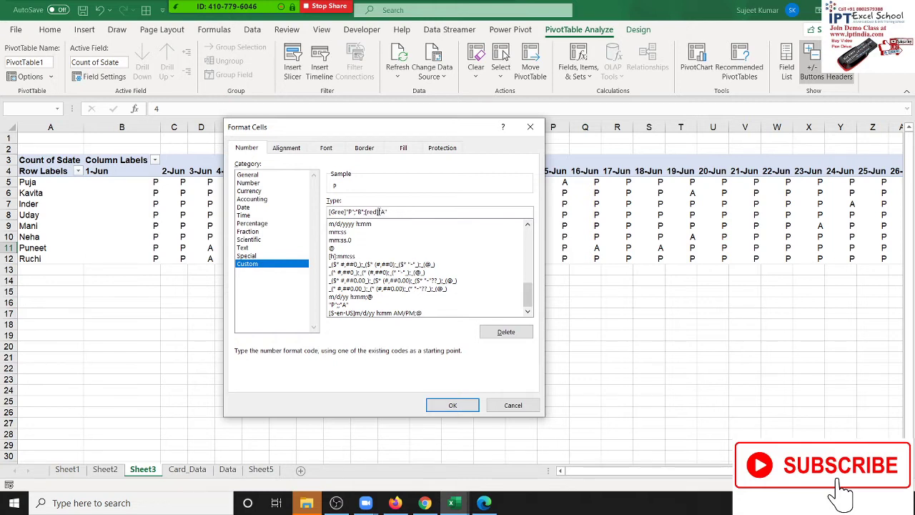
left_click(347, 212)
type("]")
Step: Retry the corrected format, cancel Format Cells after the warning, and open Microsoft's format guide
left_click(382, 211)
left_click(368, 212)
left_click(461, 406)
left_click(440, 296)
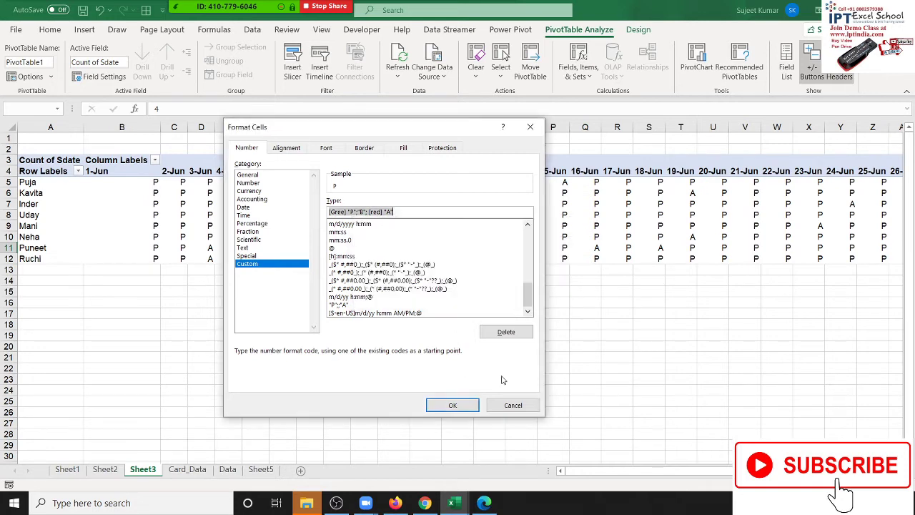
left_click(512, 405)
left_click(425, 503)
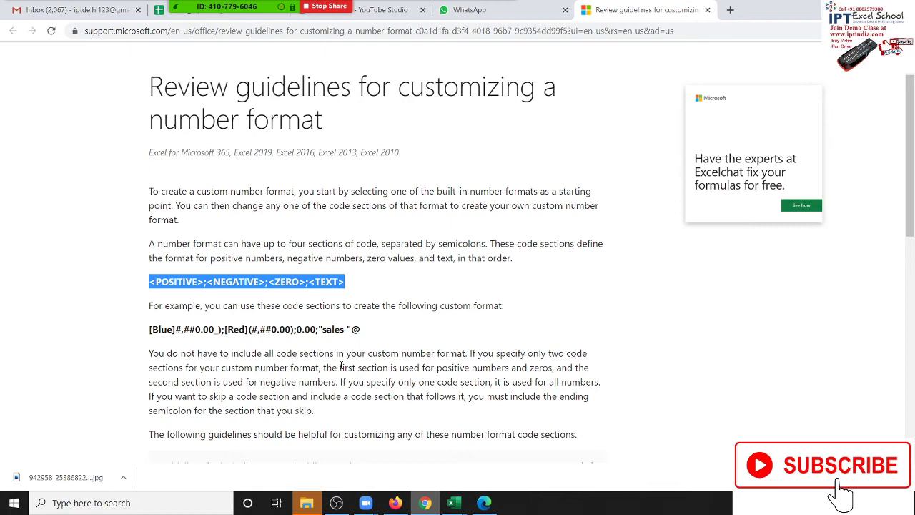
key("alt+Tab")
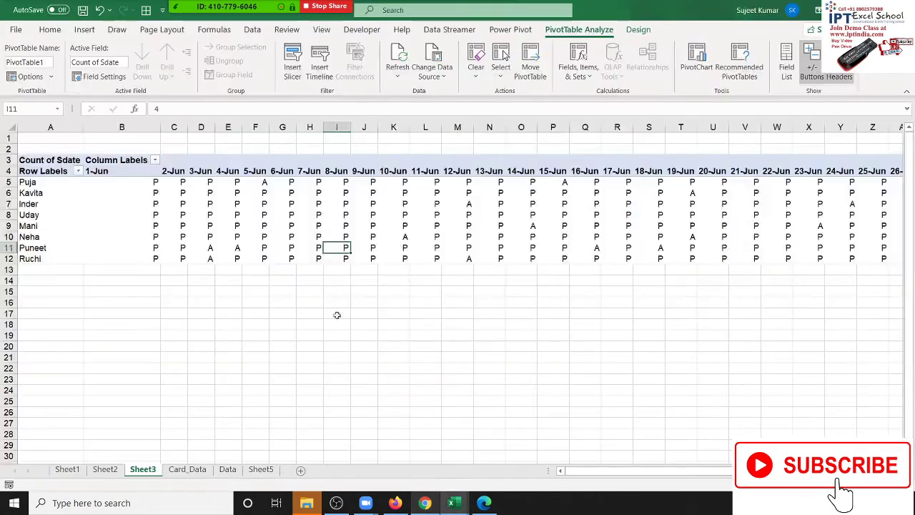
left_click(155, 183)
key("ctrl+shift+Right")
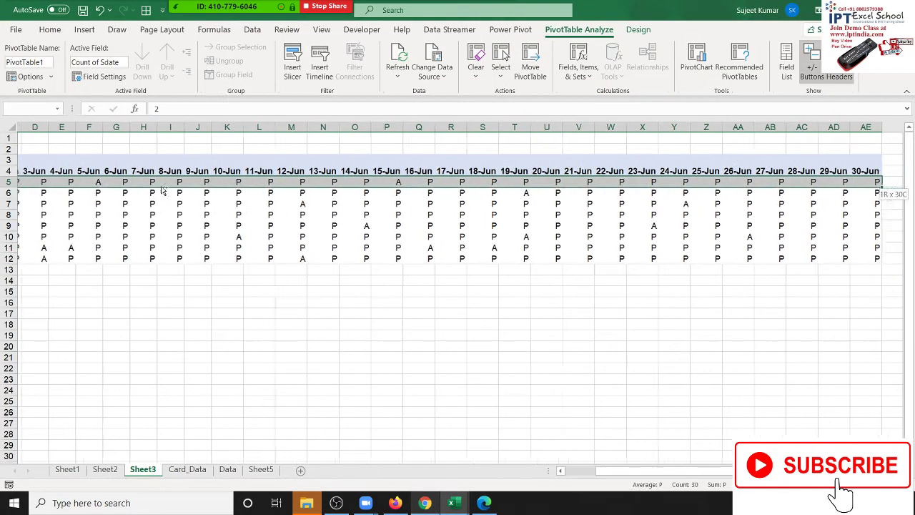
key("ctrl+shift+Down")
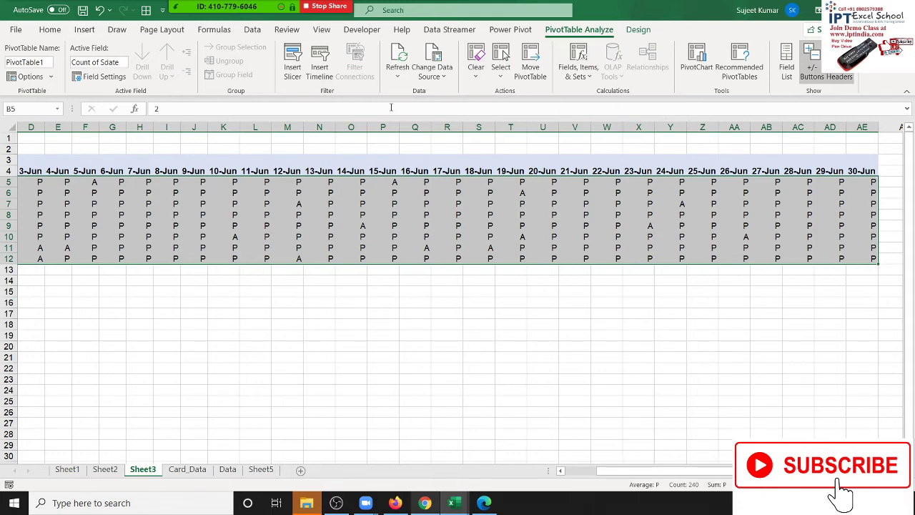
left_click(50, 29)
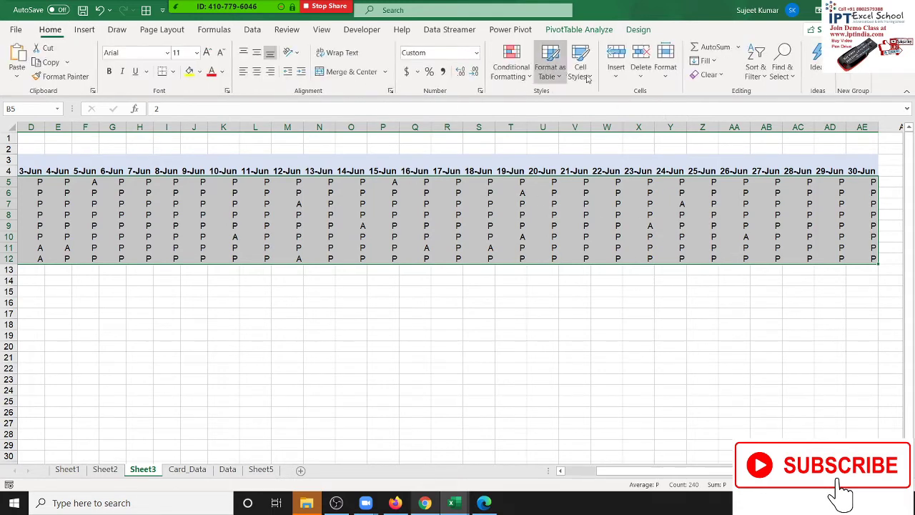
left_click(512, 68)
mouse_move(520, 106)
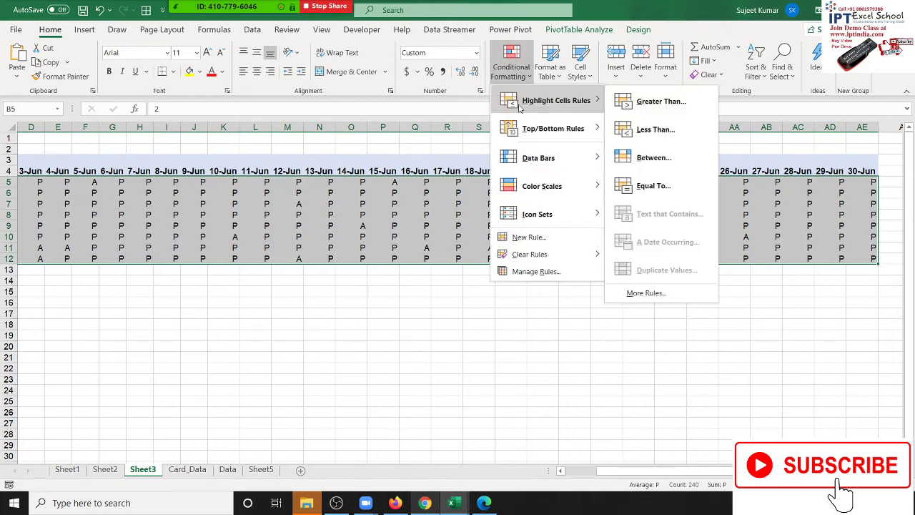
left_click(652, 185)
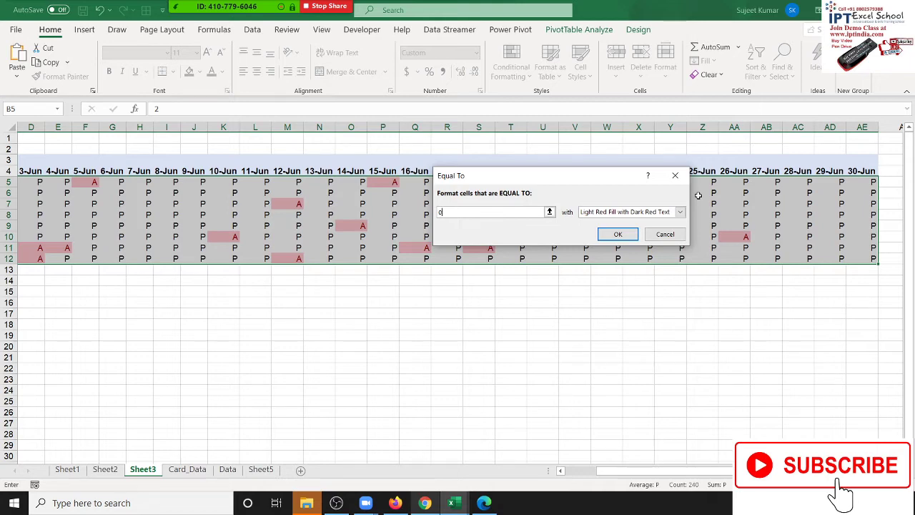
key("Escape")
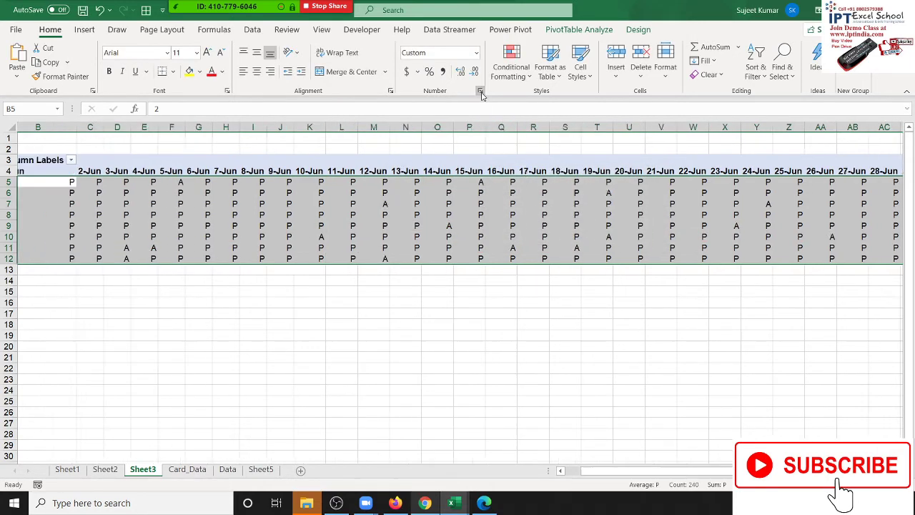
Step: Change the pivot counts' custom code to [GREEN]"P";;[RED]"A" and apply it
left_click(481, 92)
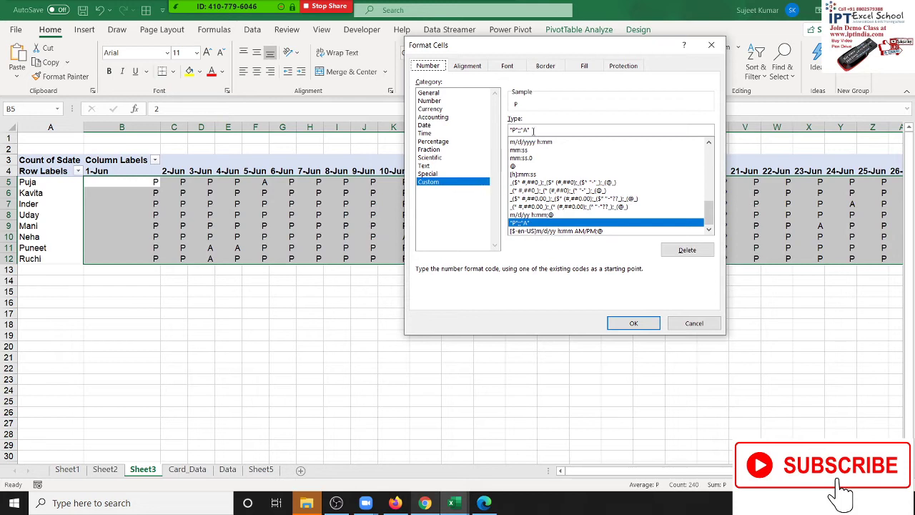
left_click(552, 131)
key("Right")
key("Right")
key("Right")
key("BackSpace")
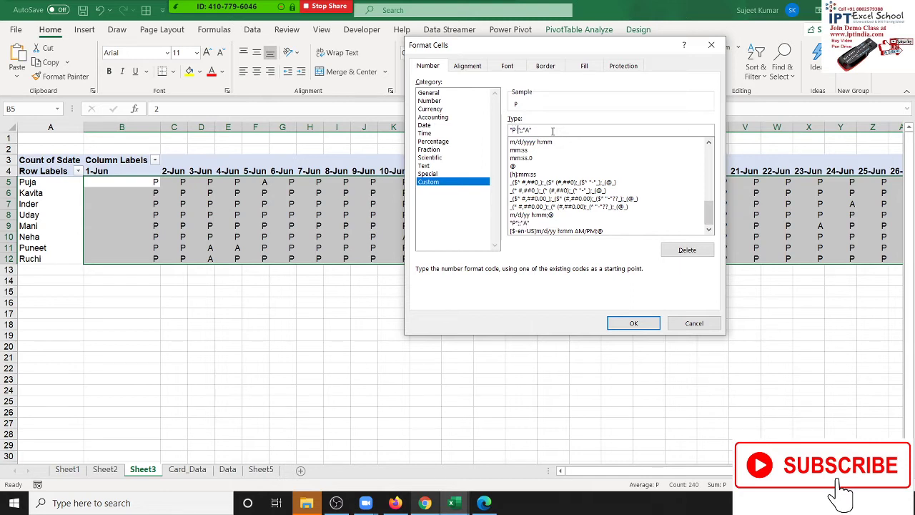
key("BackSpace")
type("\"")
key("Home")
type("[GREE")
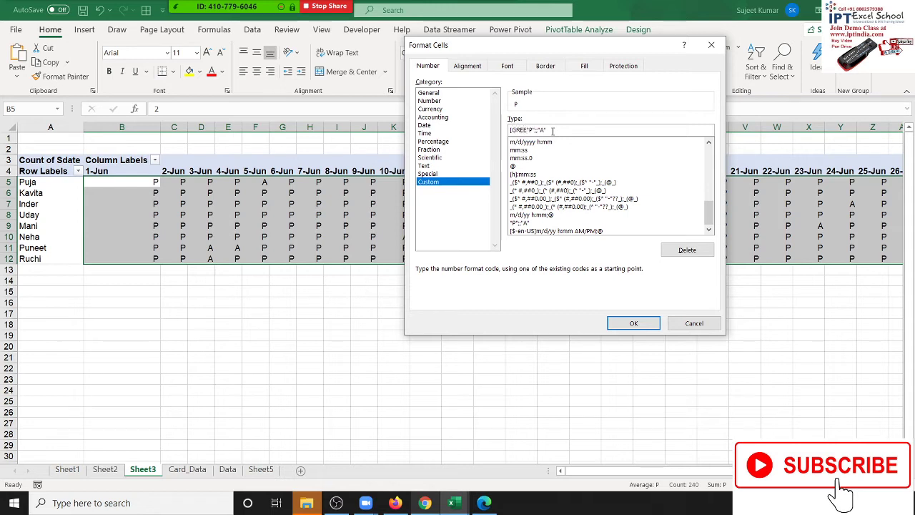
type("N]")
left_click(546, 130)
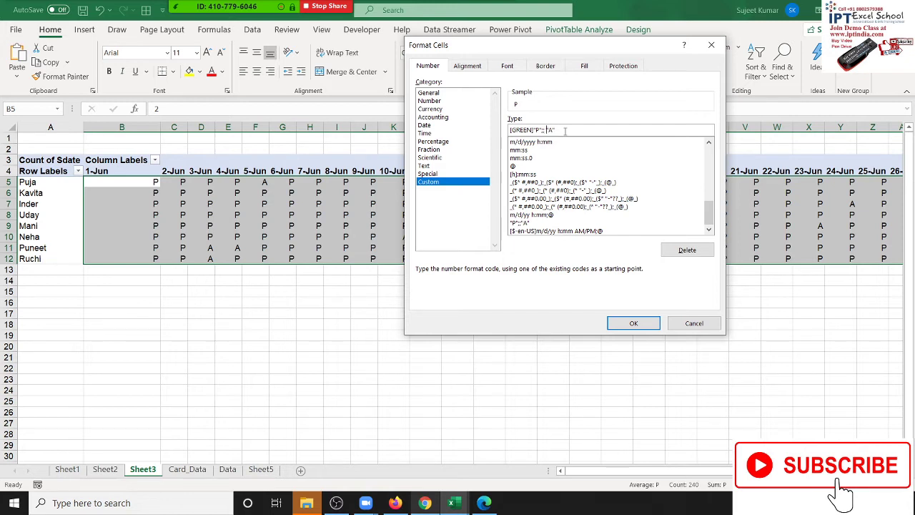
type("[")
type("RED]")
left_click(633, 324)
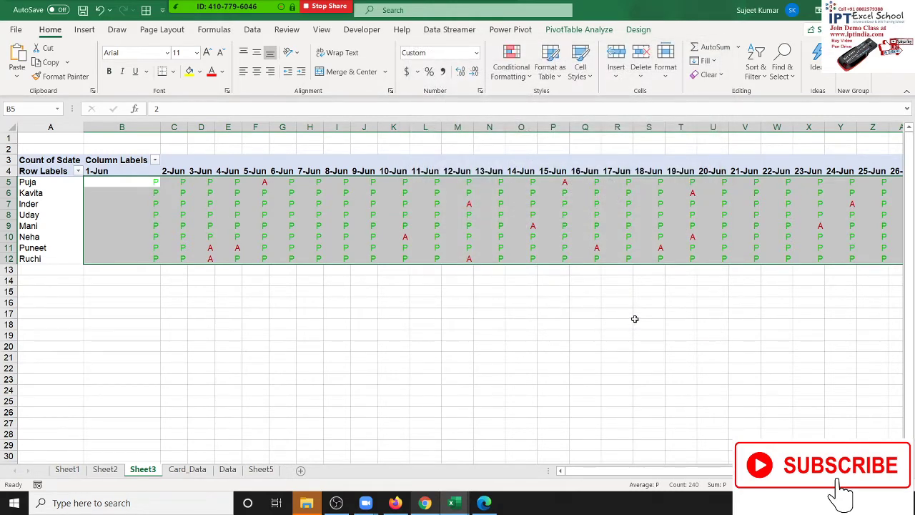
Step: Select the attendance values B5:AE12 and reopen Format Cells to review the custom code
left_click(635, 319)
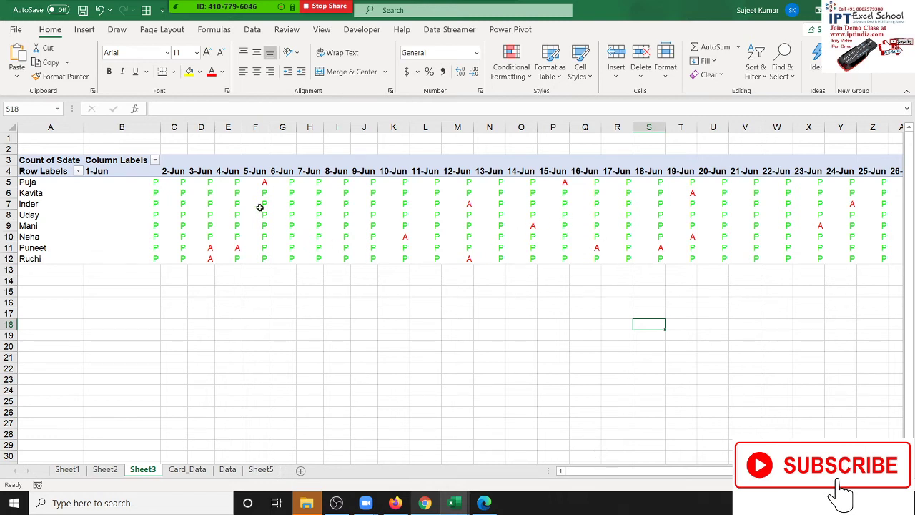
left_click(190, 194)
key("Up")
key("Left")
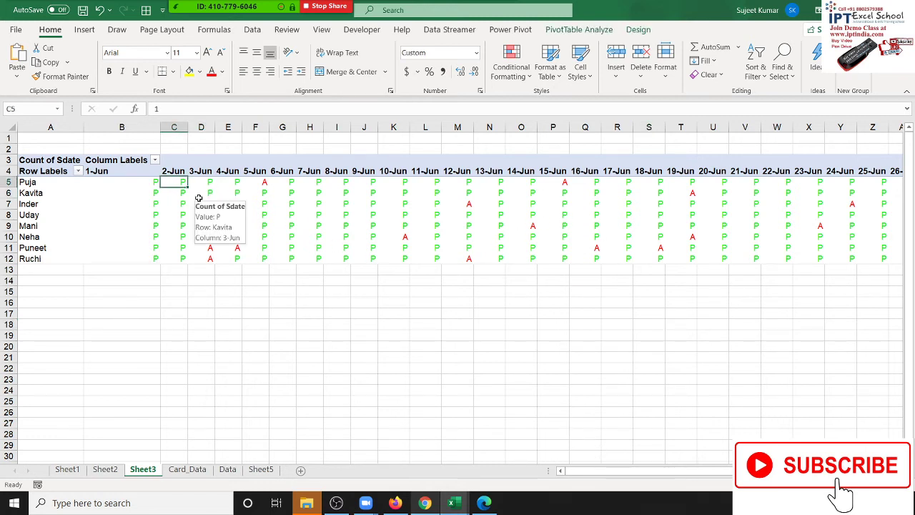
key("Left")
key("ctrl+shift+Right")
key("ctrl+shift+Down")
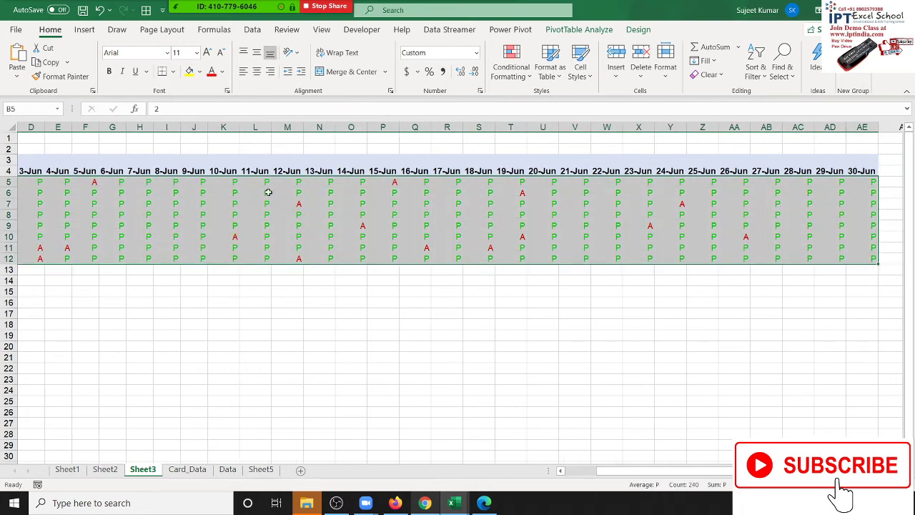
left_click(480, 90)
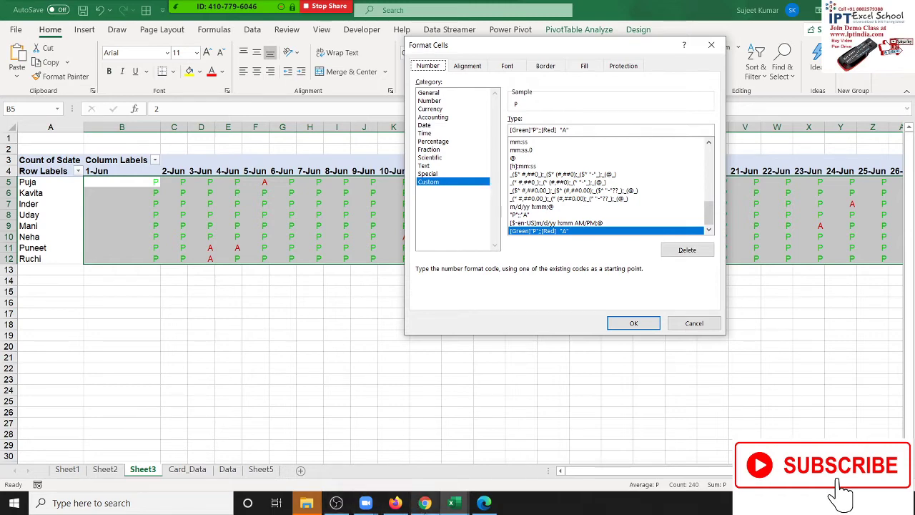
Step: Expand the help article's text, decimal, colour, currency and date guideline sections and read them
left_click(425, 503)
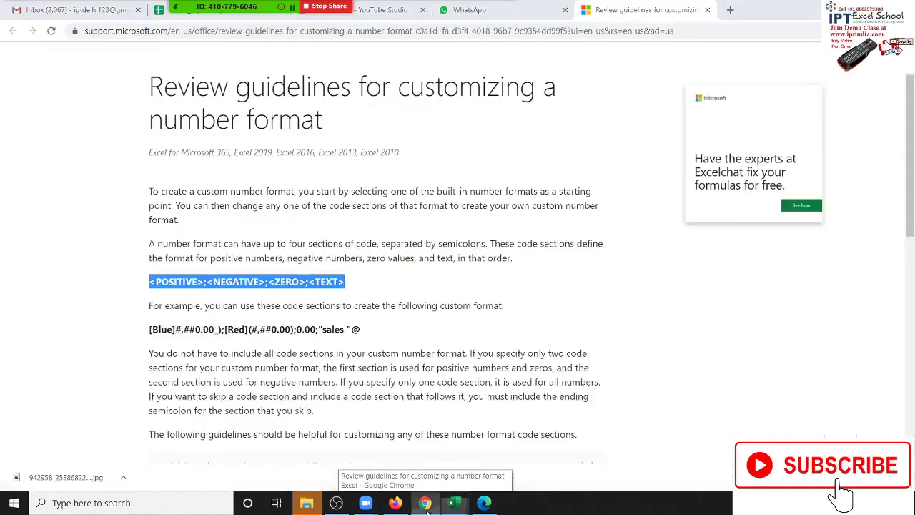
scroll(152, 318, "down", 1)
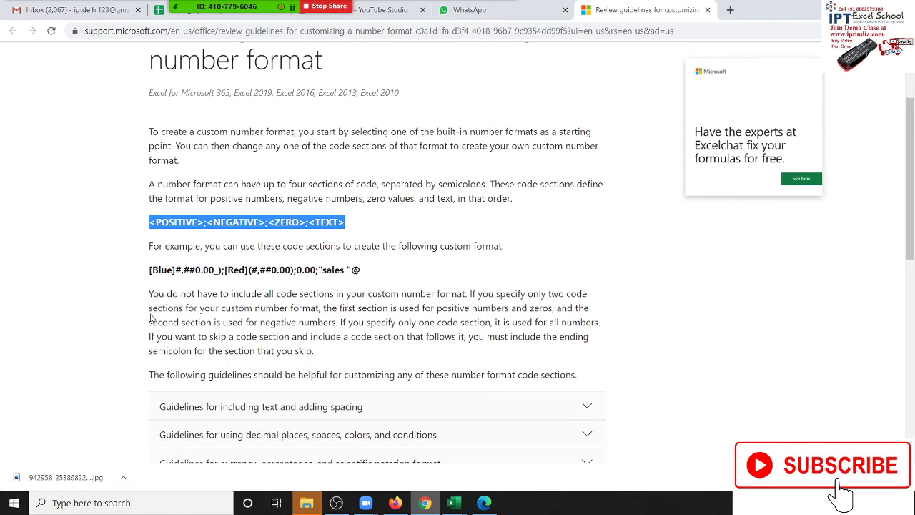
left_click(148, 273)
scroll(236, 372, "down", 3)
scroll(250, 386, "down", 2)
scroll(250, 386, "up", 3)
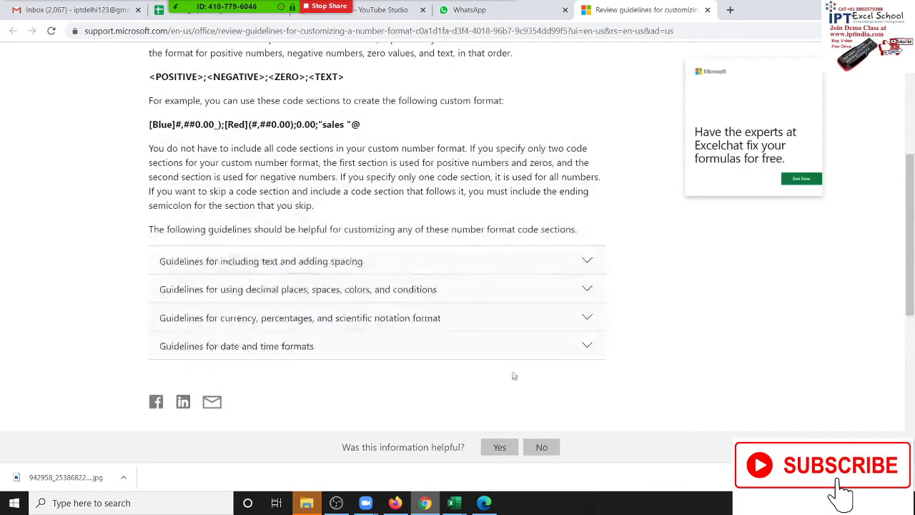
left_click(587, 346)
left_click(590, 320)
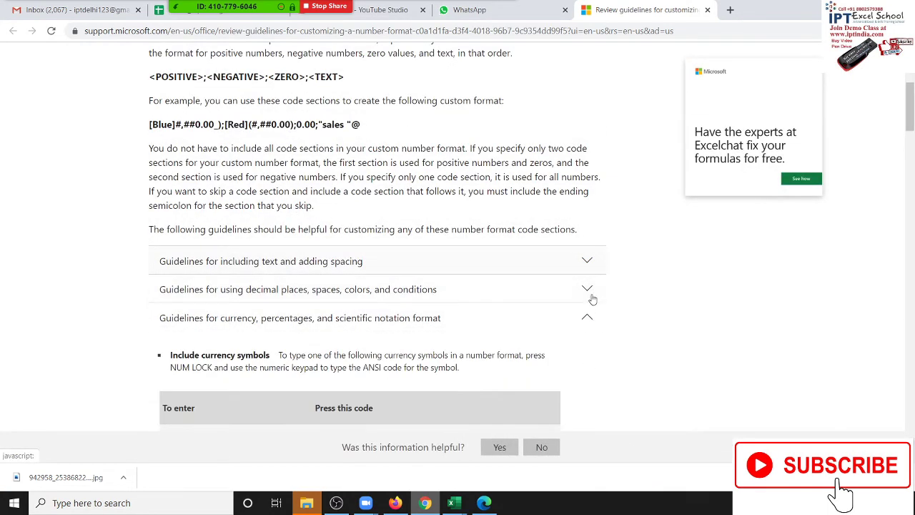
left_click(590, 291)
left_click(590, 265)
scroll(486, 364, "down", 3)
scroll(485, 364, "down", 3)
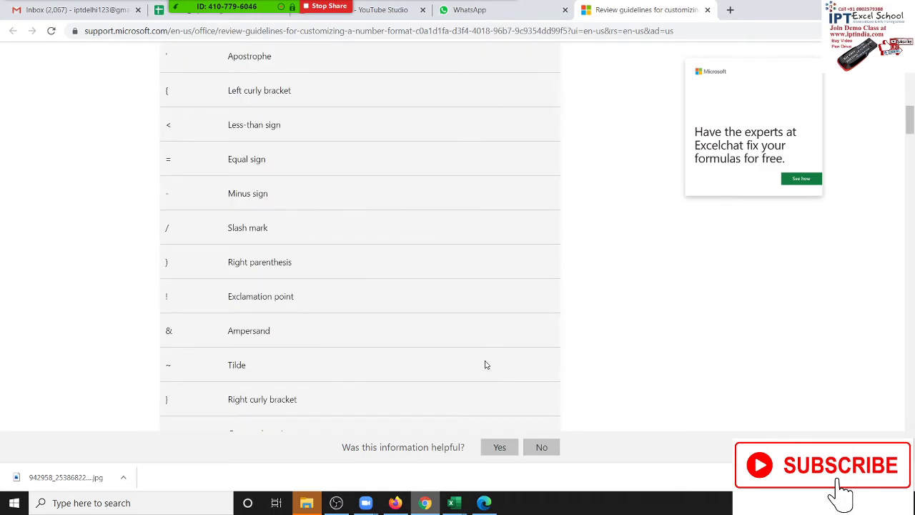
scroll(484, 364, "down", 5)
scroll(485, 366, "down", 3)
scroll(484, 364, "down", 4)
scroll(484, 365, "down", 5)
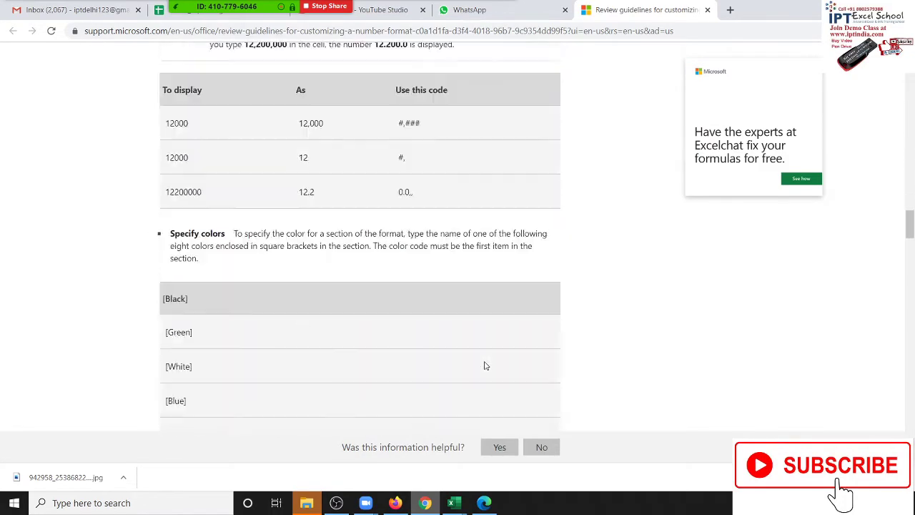
scroll(484, 365, "down", 4)
scroll(479, 366, "up", 3)
scroll(188, 333, "down", 2)
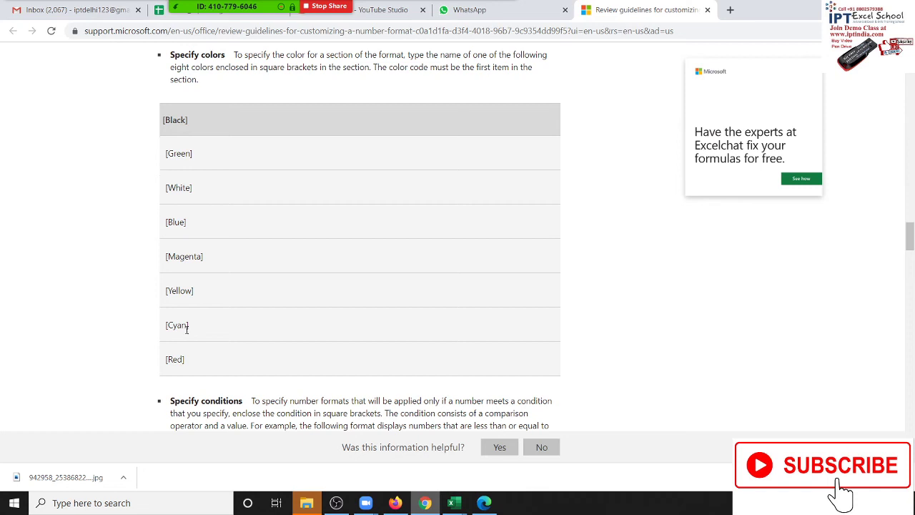
Step: Highlight the allowed colour names and the [Red][<=100];[Blue][>100] example, then return to Excel
mouse_move(161, 116)
left_mouse_down()
mouse_move(179, 359)
mouse_move(205, 398)
left_mouse_up()
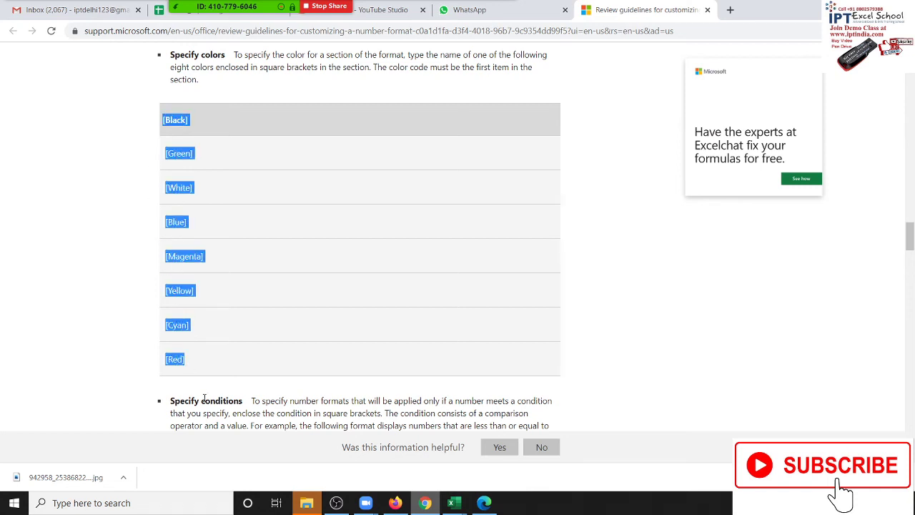
left_click(246, 342)
scroll(246, 342, "down", 3)
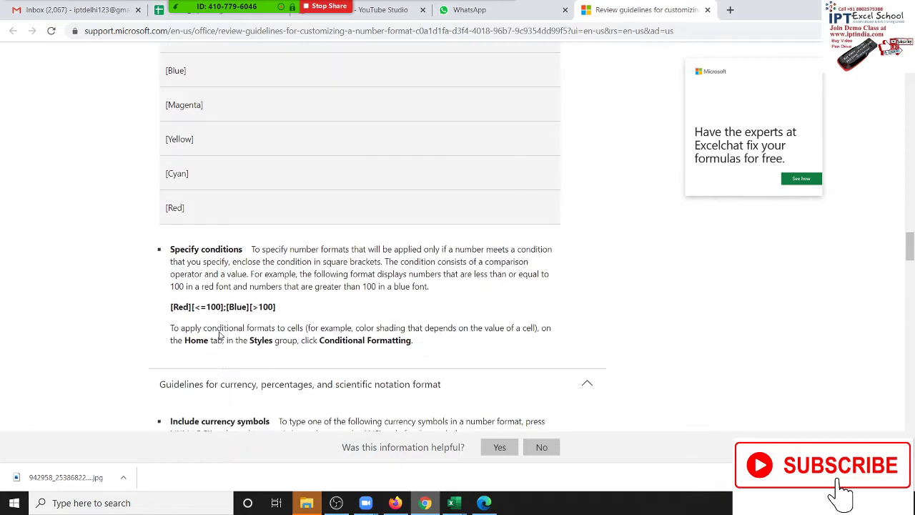
scroll(220, 336, "up", 6)
scroll(219, 336, "down", 3)
scroll(220, 336, "down", 4)
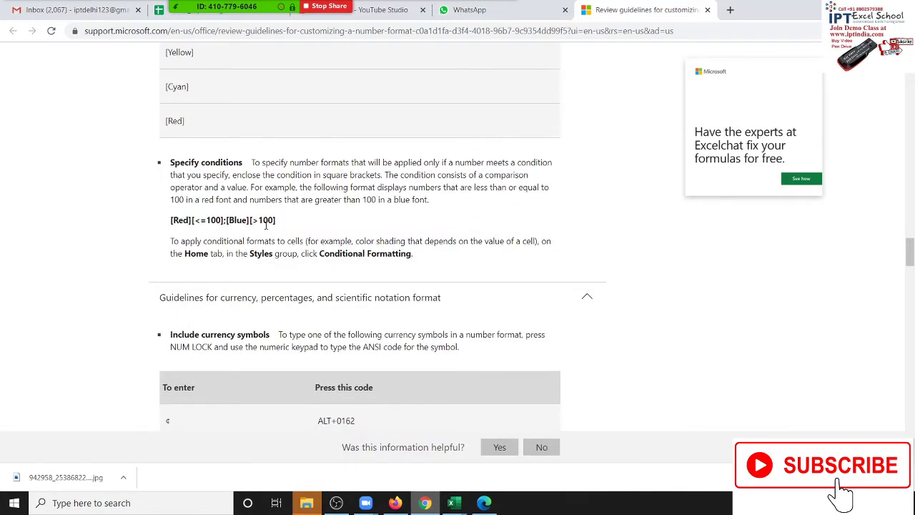
left_click_drag(276, 221, 171, 221)
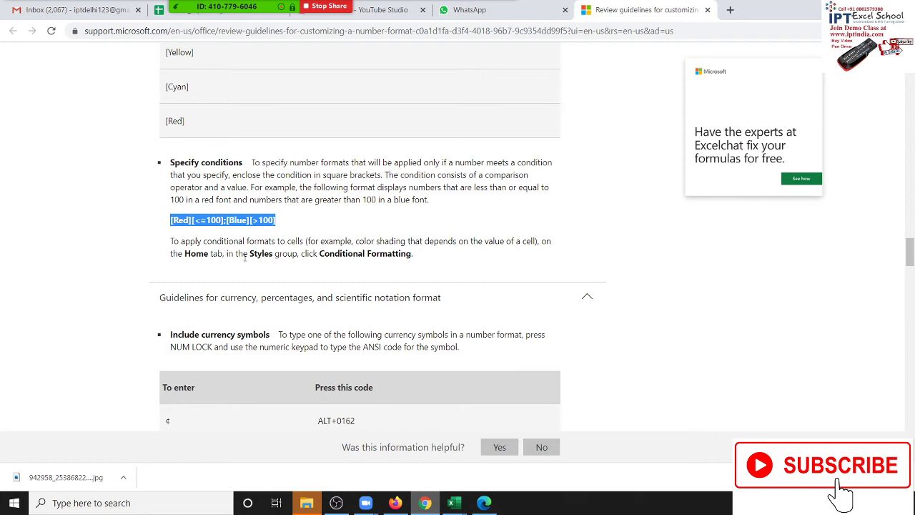
left_click_drag(319, 254, 418, 259)
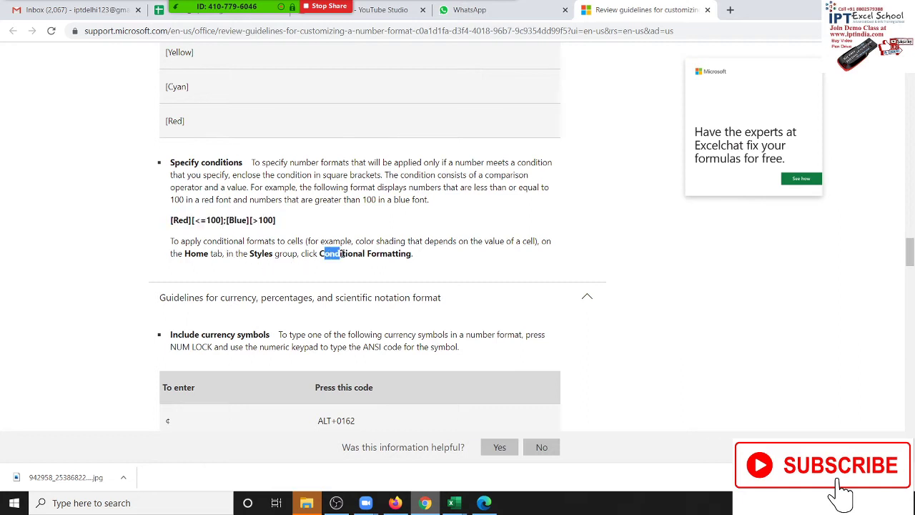
left_click(321, 208)
left_click_drag(287, 221, 158, 223)
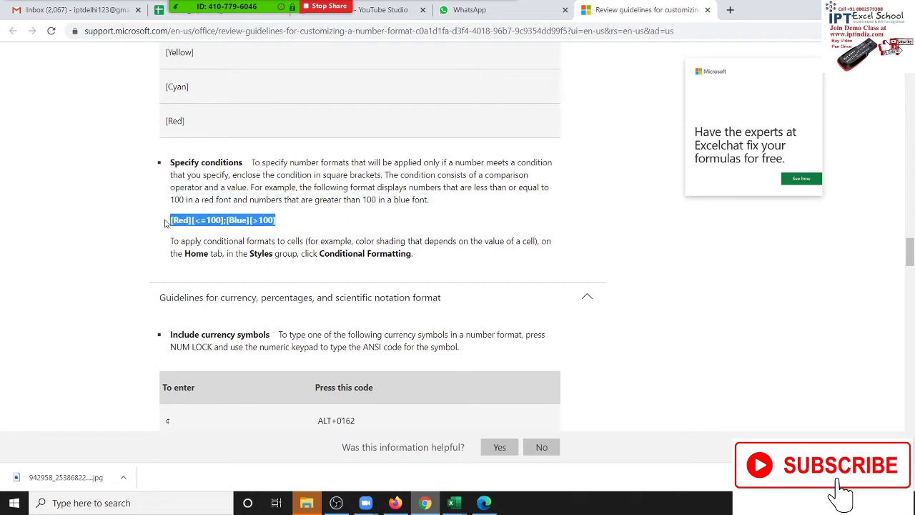
key("alt+Tab")
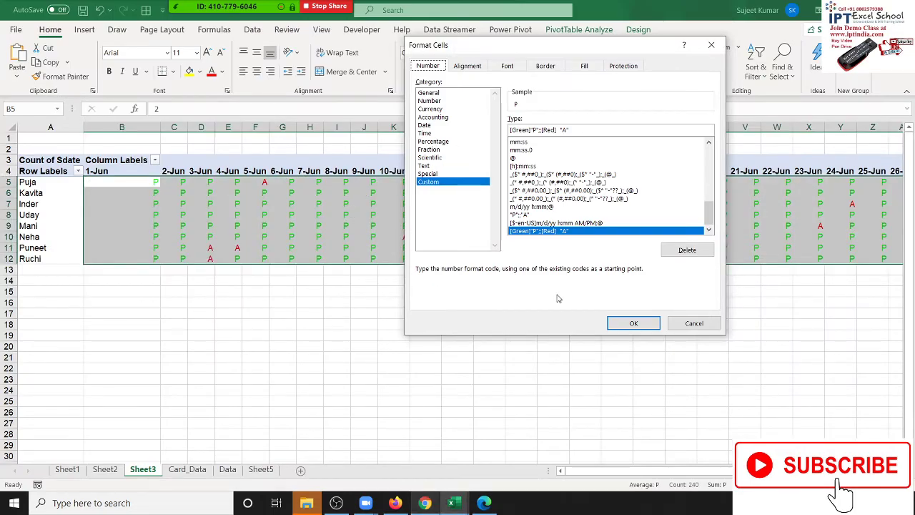
Step: Keep the [Green]"P";;[Red]"A" format, reselect the attendance values, and return to the Chrome help page
left_click(633, 327)
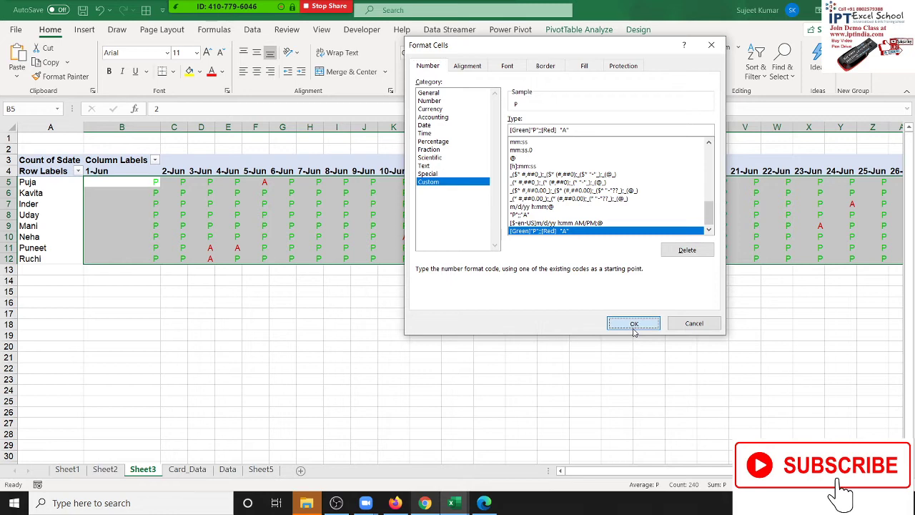
left_click(189, 192)
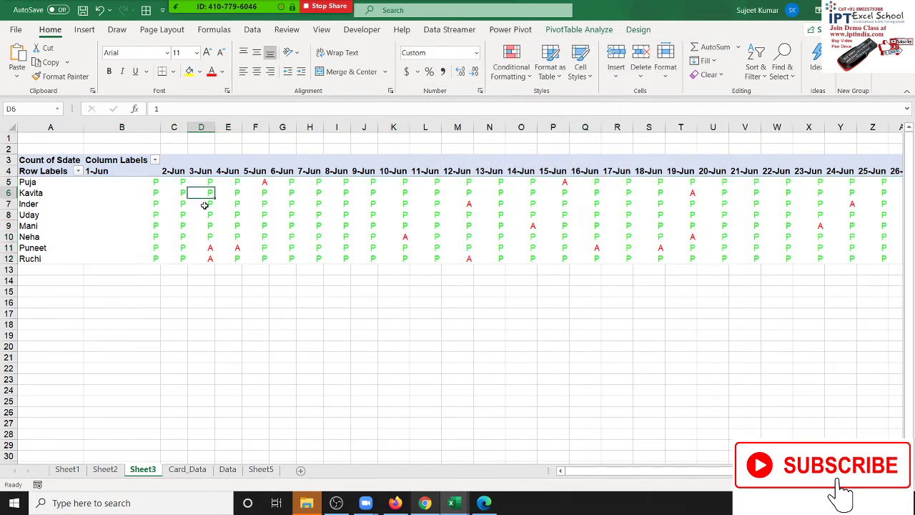
mouse_move(205, 207)
left_click(151, 187)
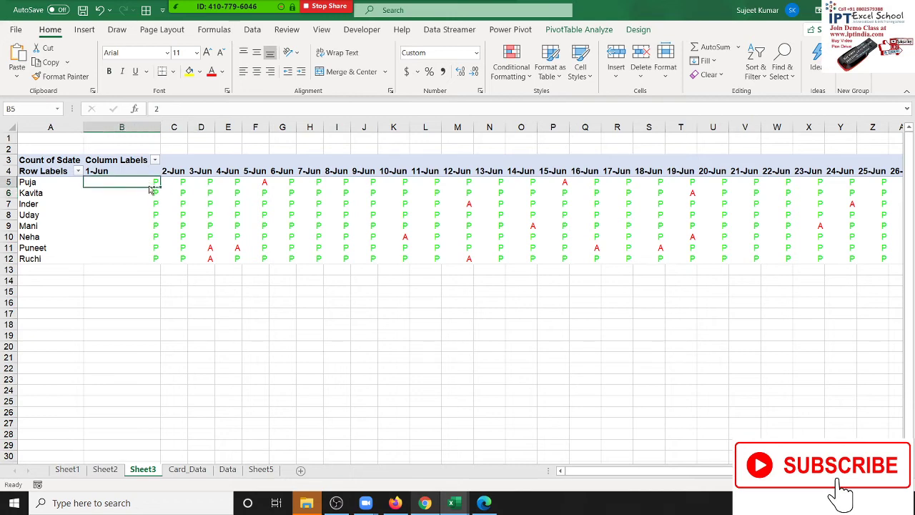
key("ctrl+shift+Right")
key("shift+Down")
key("shift+Down")
key("shift+Down")
key("shift+Down")
key("shift+Down")
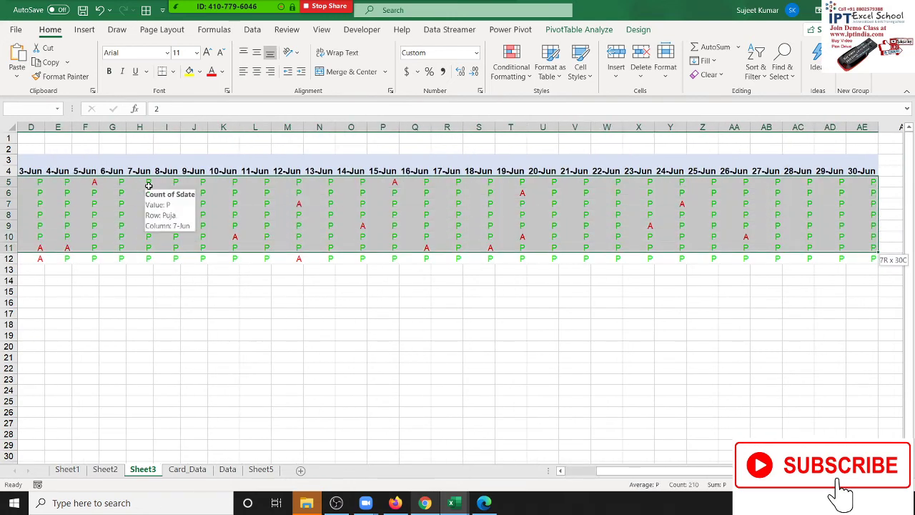
key("shift+Down")
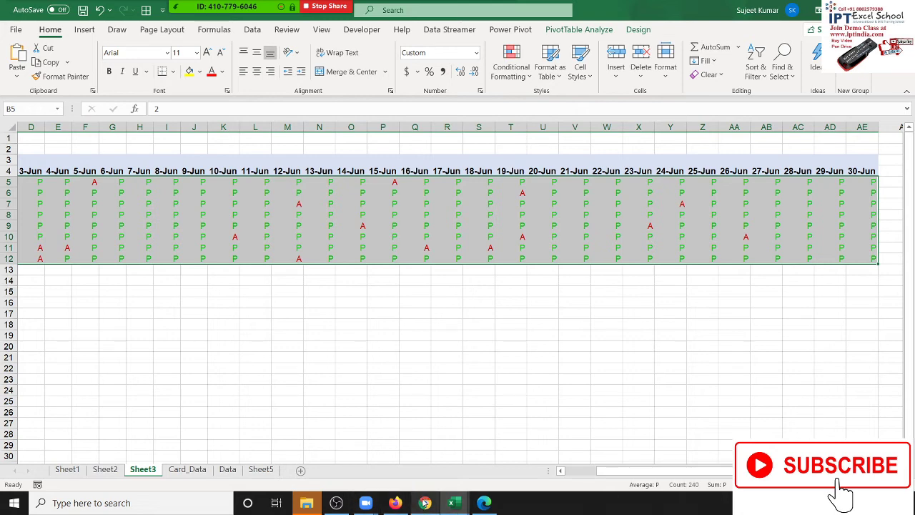
left_click(424, 504)
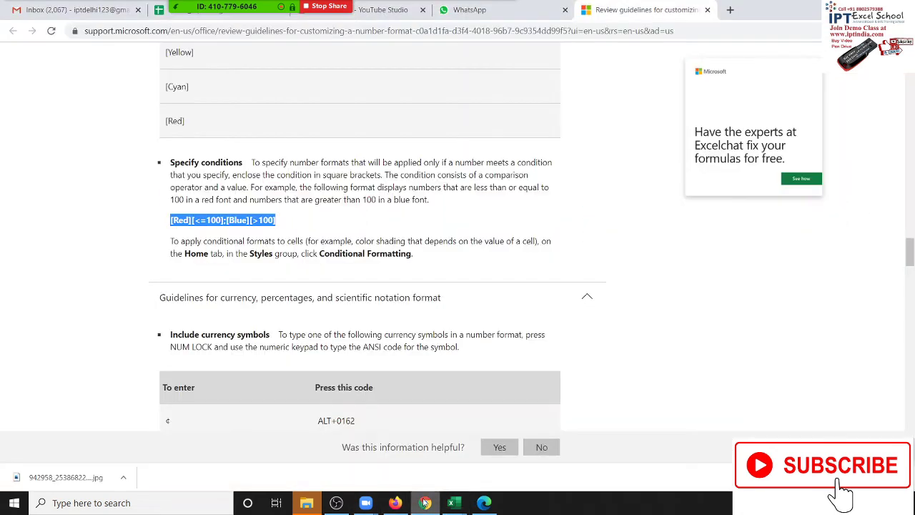
left_click(730, 10)
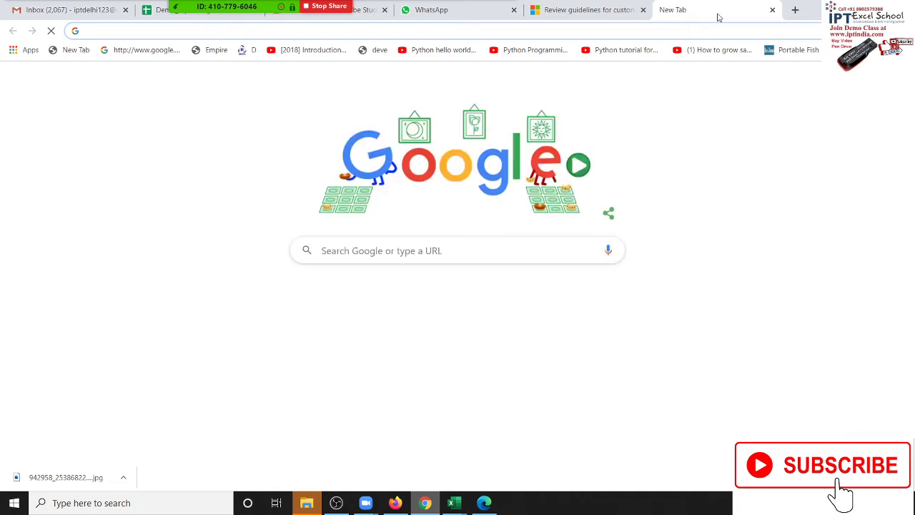
type("goo")
key("Return")
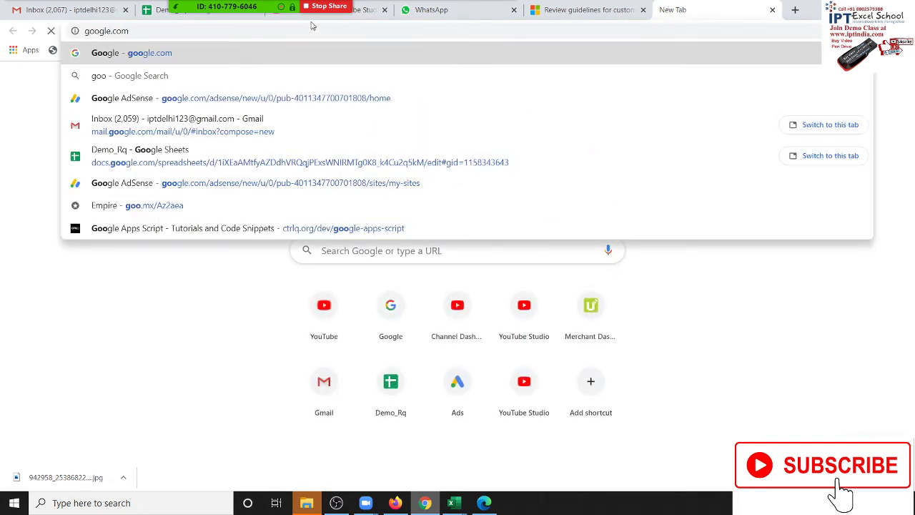
type("f")
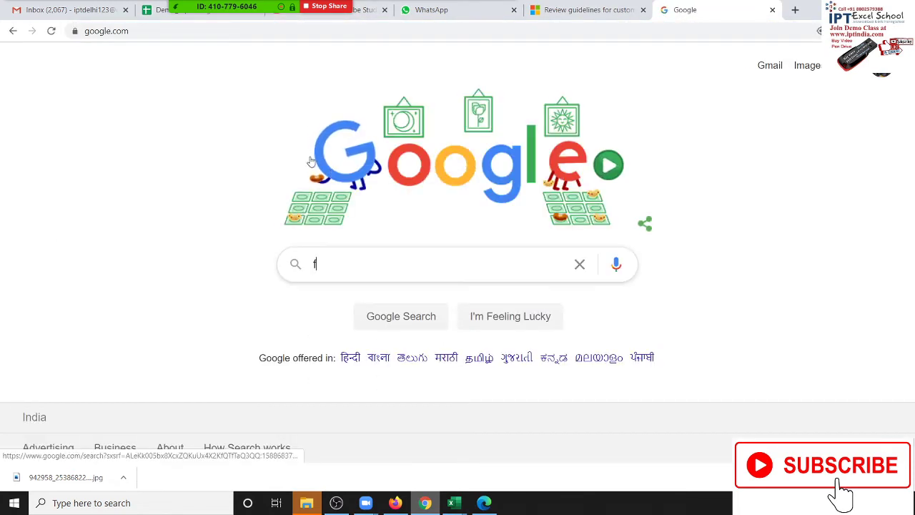
type("p")
key("BackSpace")
type("orm")
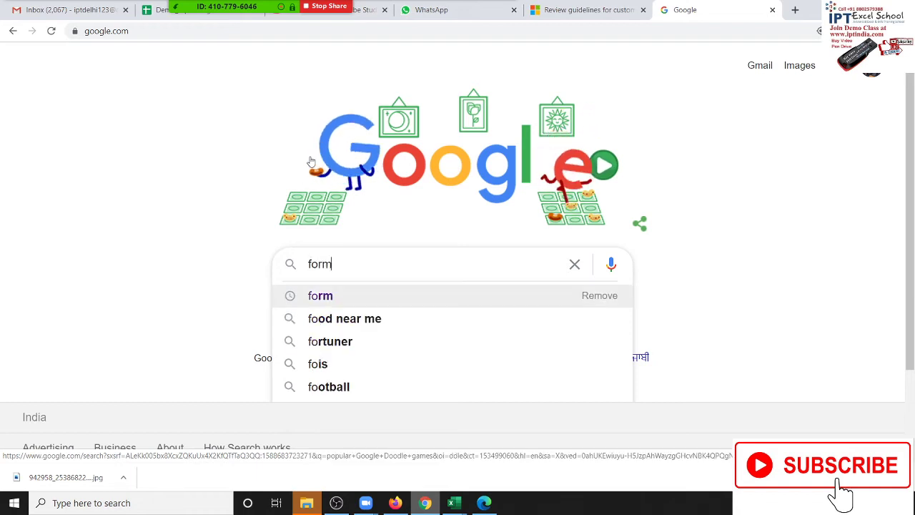
key("Return")
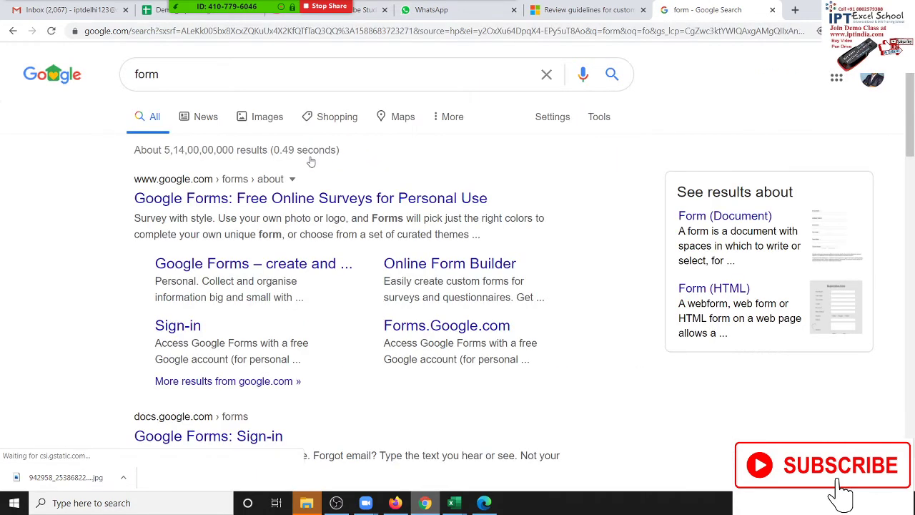
left_click(266, 120)
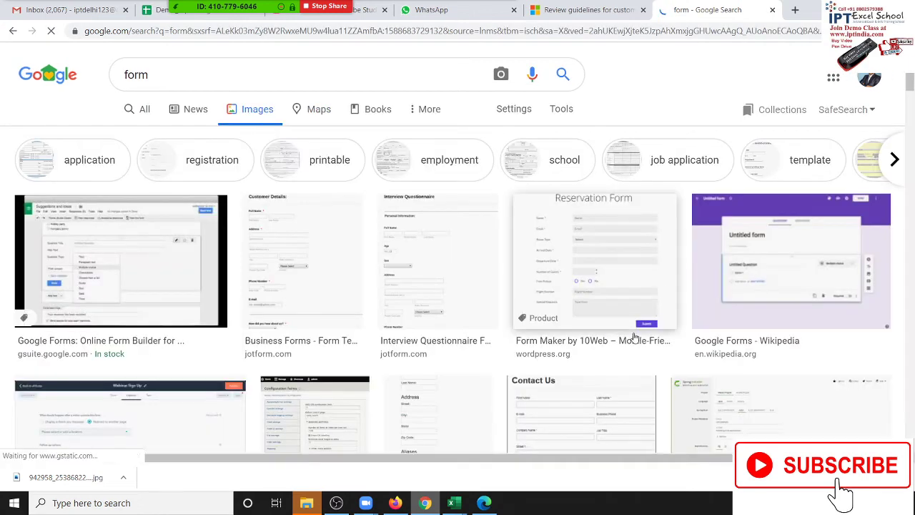
scroll(630, 315, "down", 2)
scroll(628, 288, "down", 1)
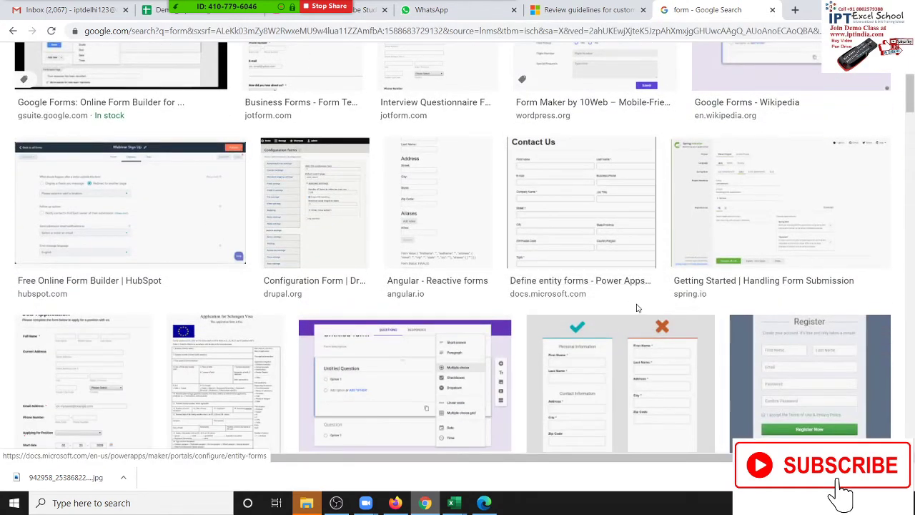
scroll(636, 309, "down", 1)
scroll(633, 310, "down", 2)
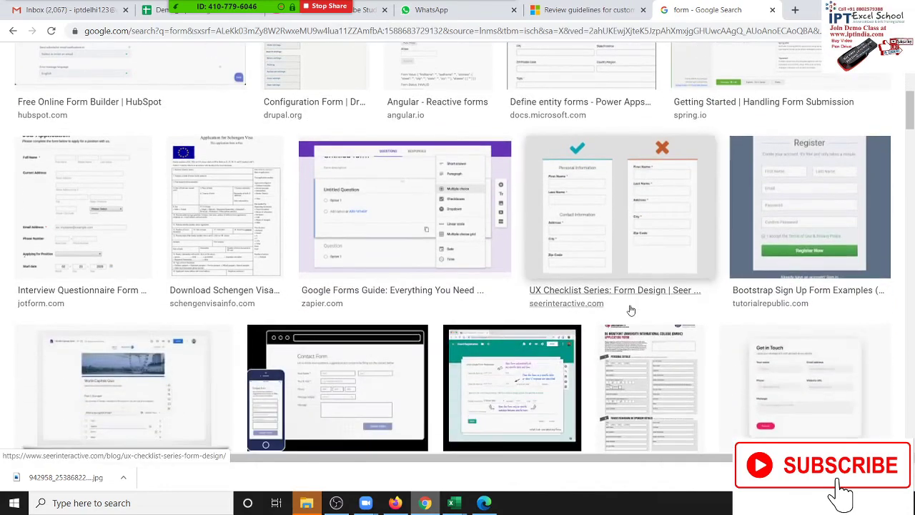
scroll(632, 309, "down", 1)
scroll(629, 309, "down", 2)
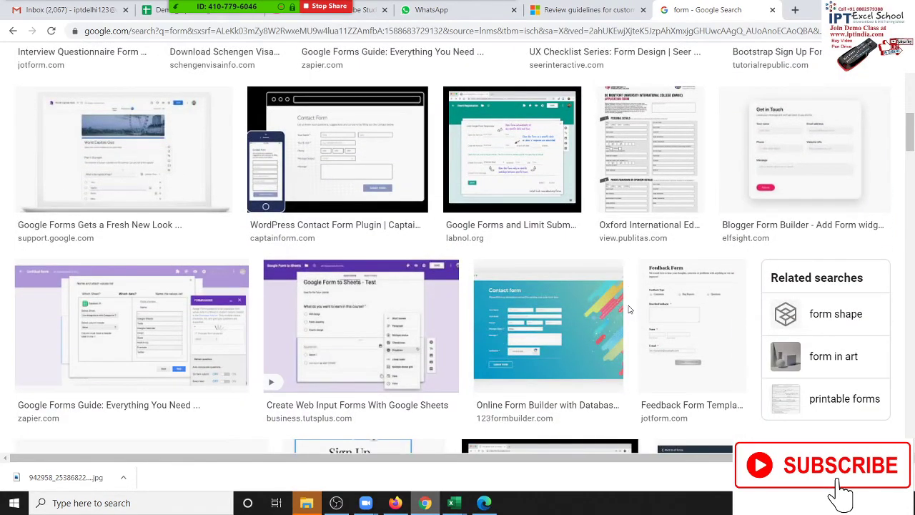
scroll(626, 306, "down", 1)
scroll(626, 306, "down", 2)
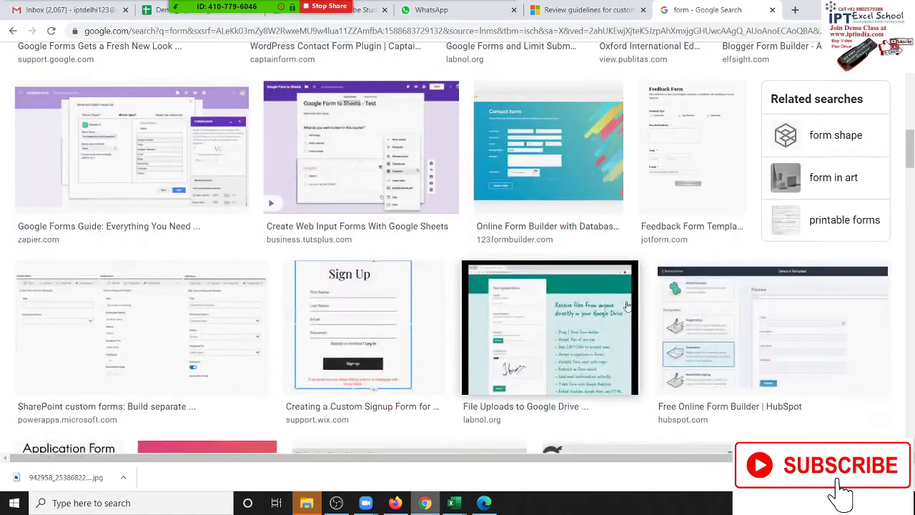
scroll(627, 306, "down", 2)
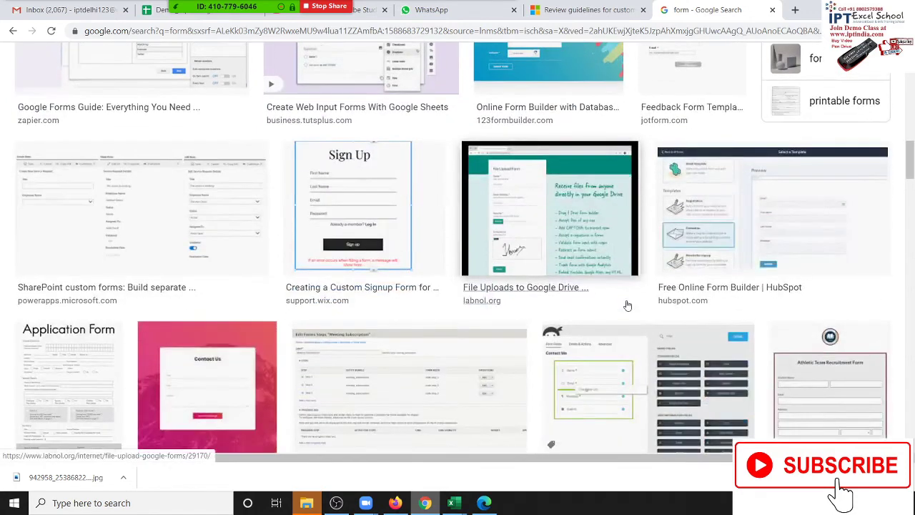
scroll(627, 305, "down", 1)
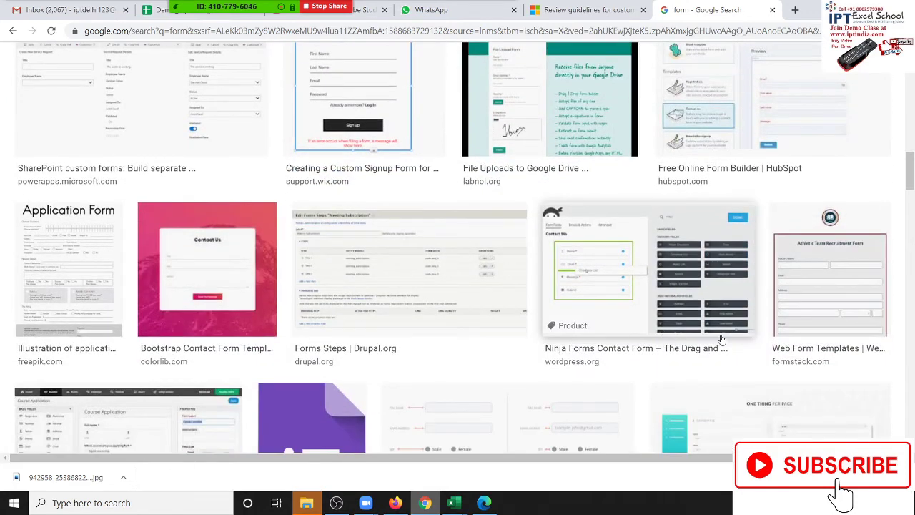
left_click(791, 298)
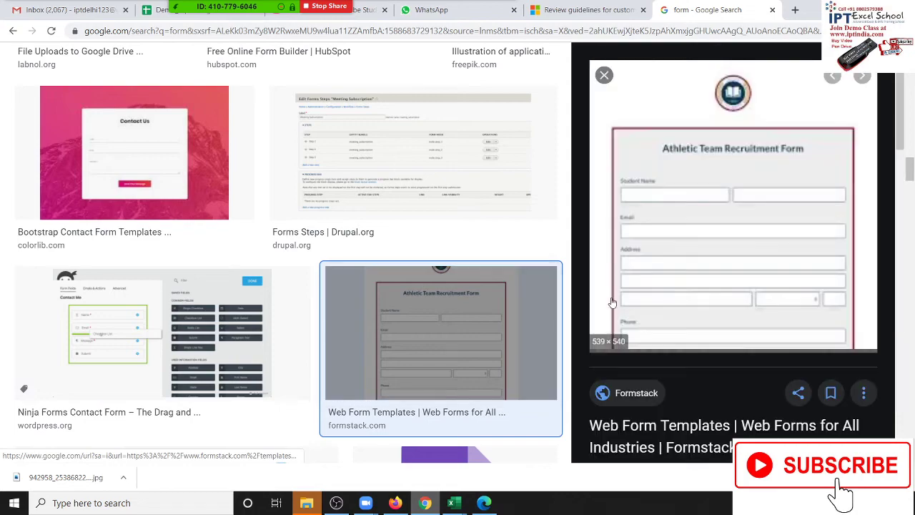
left_click(409, 195)
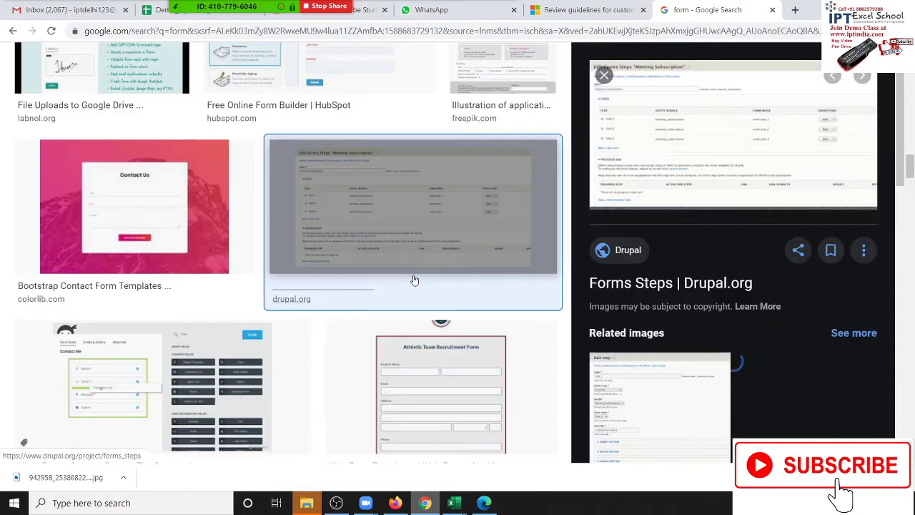
left_click(285, 295)
scroll(199, 354, "down", 5)
scroll(200, 354, "down", 2)
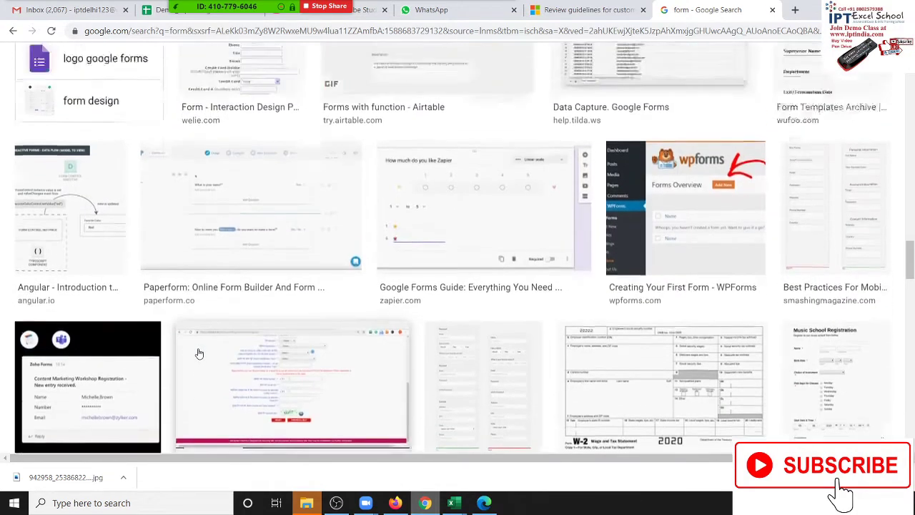
scroll(199, 354, "up", 2)
left_click(243, 206)
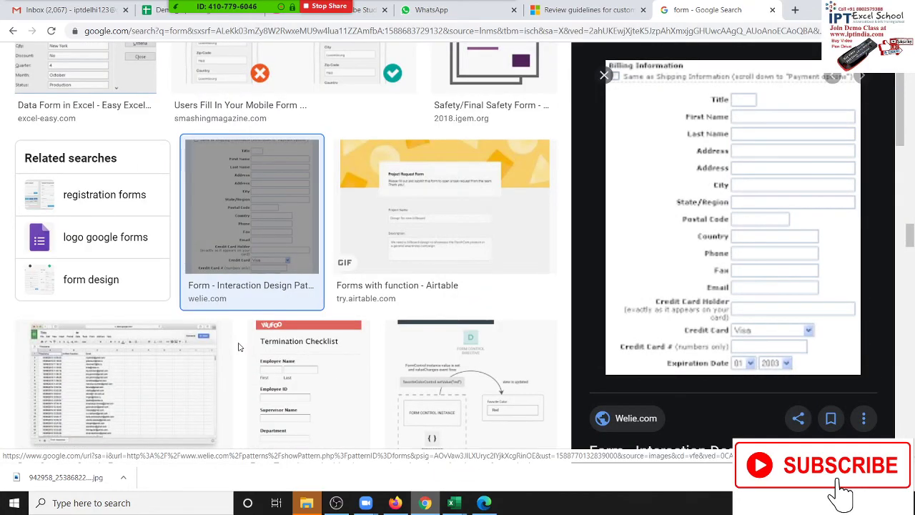
key("Escape")
scroll(252, 351, "down", 5)
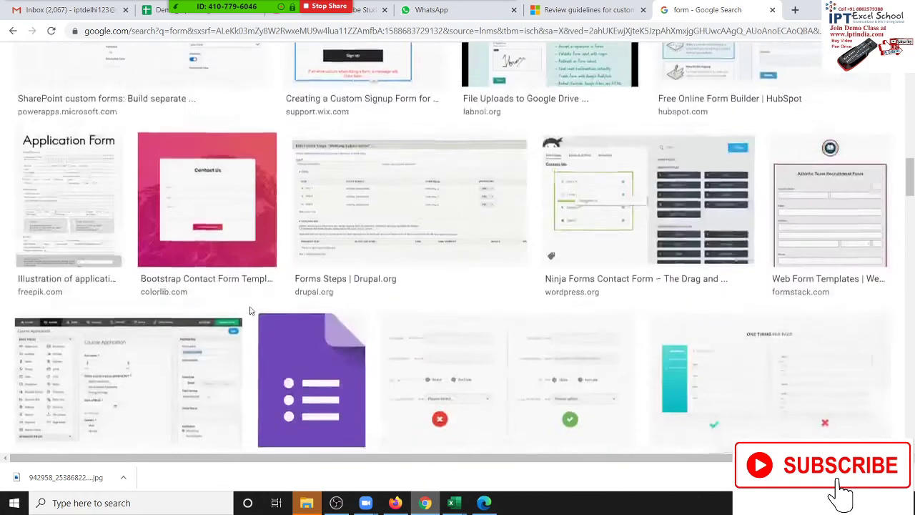
scroll(229, 307, "down", 5)
scroll(205, 282, "up", 5)
scroll(204, 283, "up", 5)
Step: Search images for 'pan form', preview the Form 49A PAN card image, then go to Gmail
left_click_drag(149, 74, 100, 77)
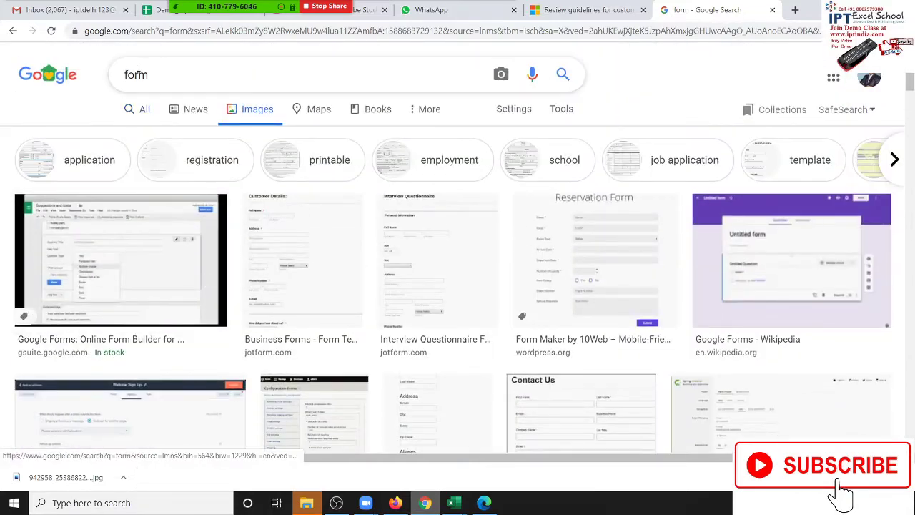
type("pa")
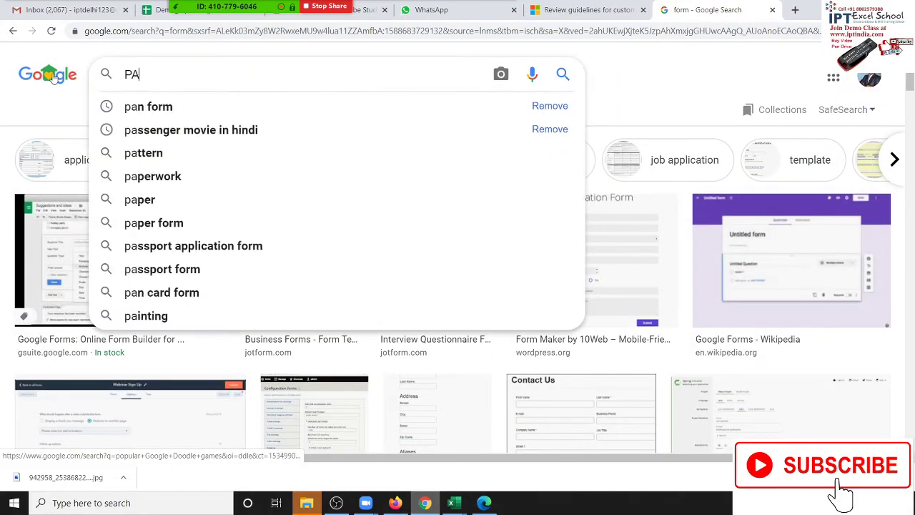
type("n form")
key("Return")
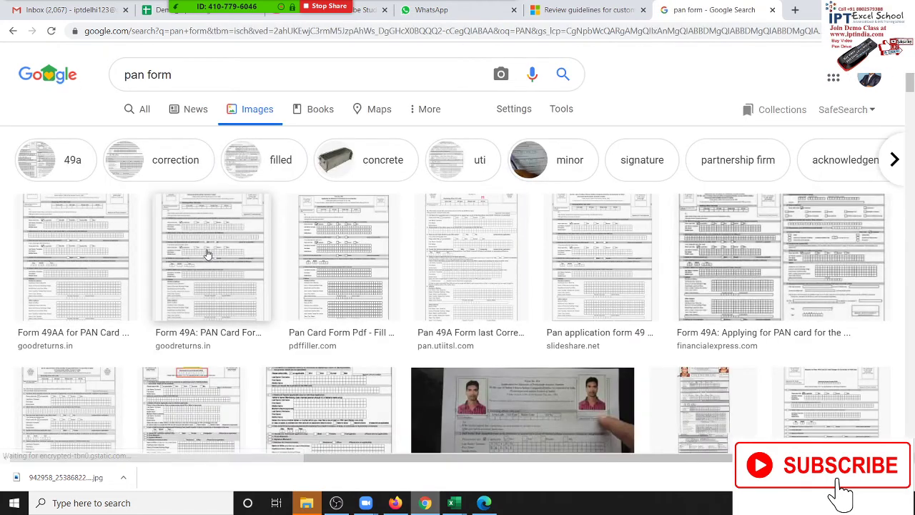
left_click(207, 256)
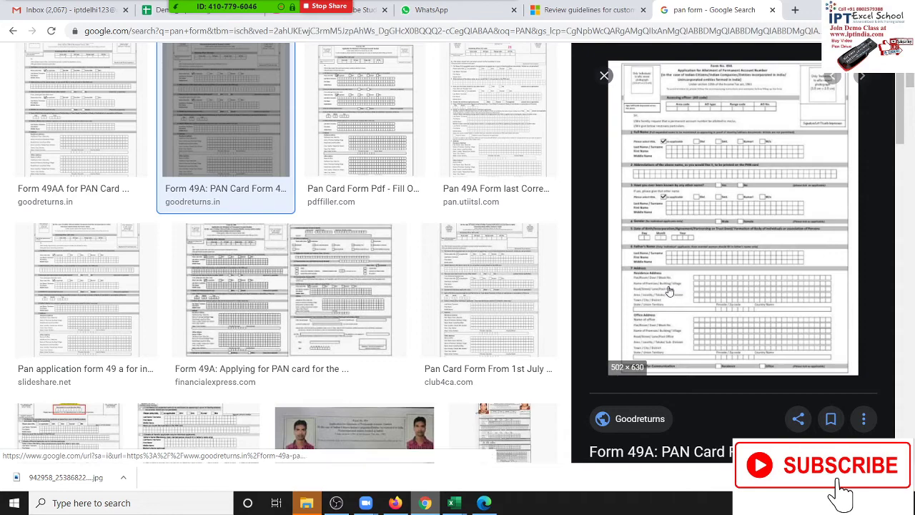
left_click(64, 10)
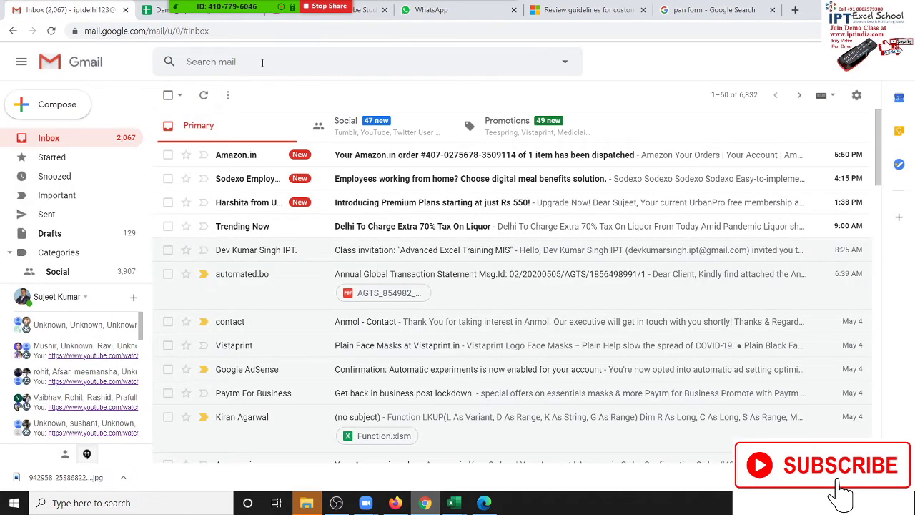
Step: Search mail for 'PAM' and preview the Pan Card sheet.xlsx attachment showing Form No. 49A
left_click(262, 62)
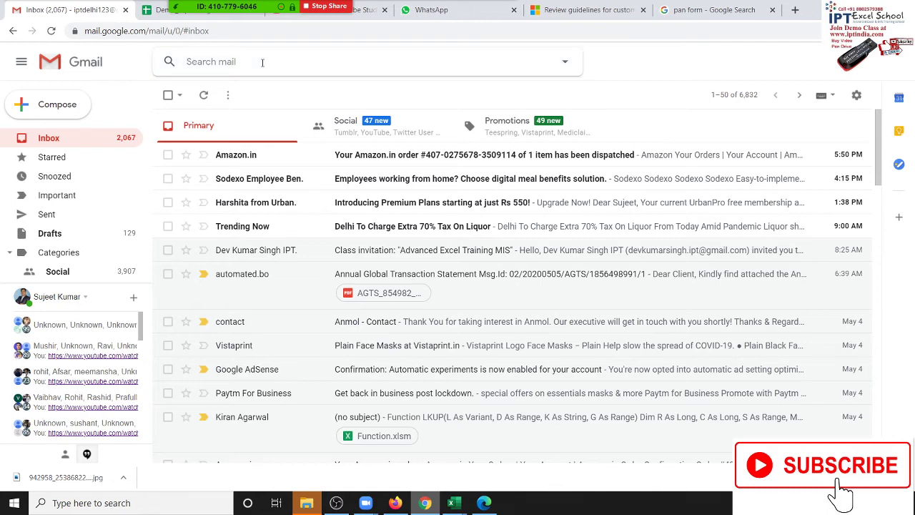
type("PAM")
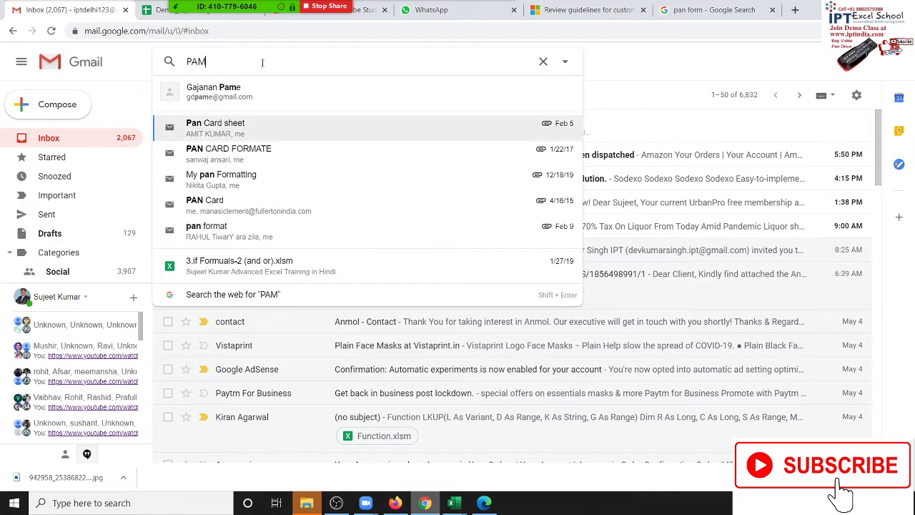
key("Escape")
key("Return")
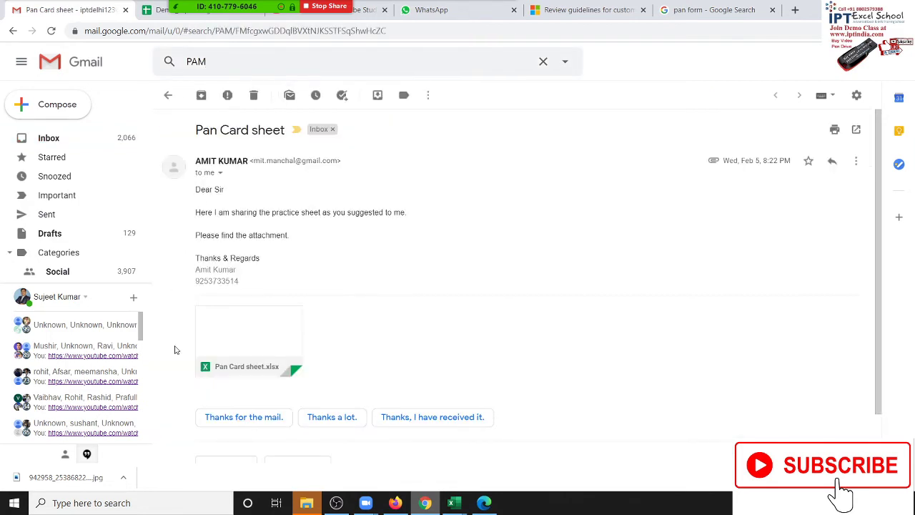
left_click(235, 342)
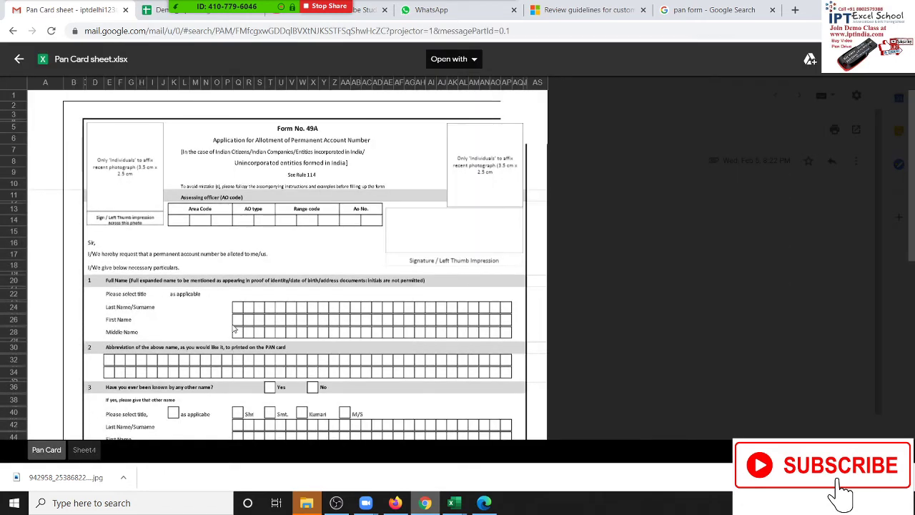
scroll(238, 296, "down", 3)
scroll(238, 297, "down", 1)
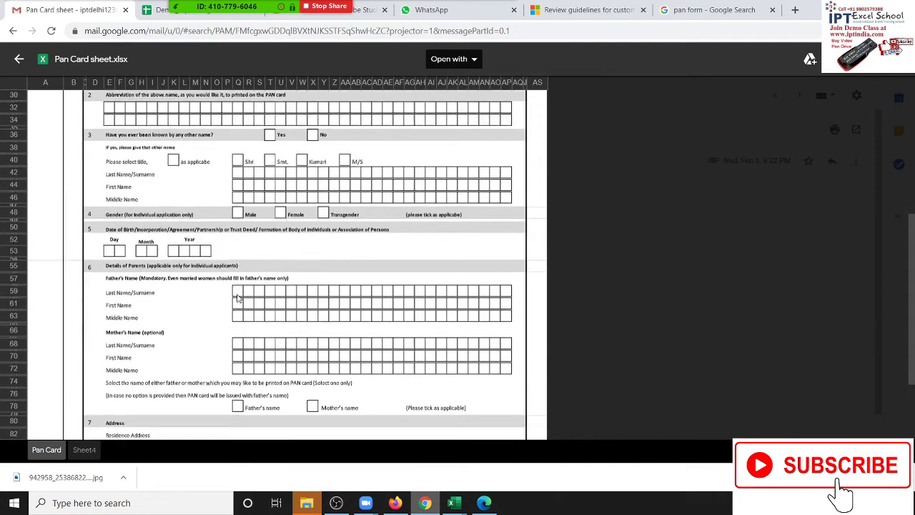
scroll(238, 297, "down", 2)
scroll(238, 297, "up", 3)
scroll(238, 297, "up", 2)
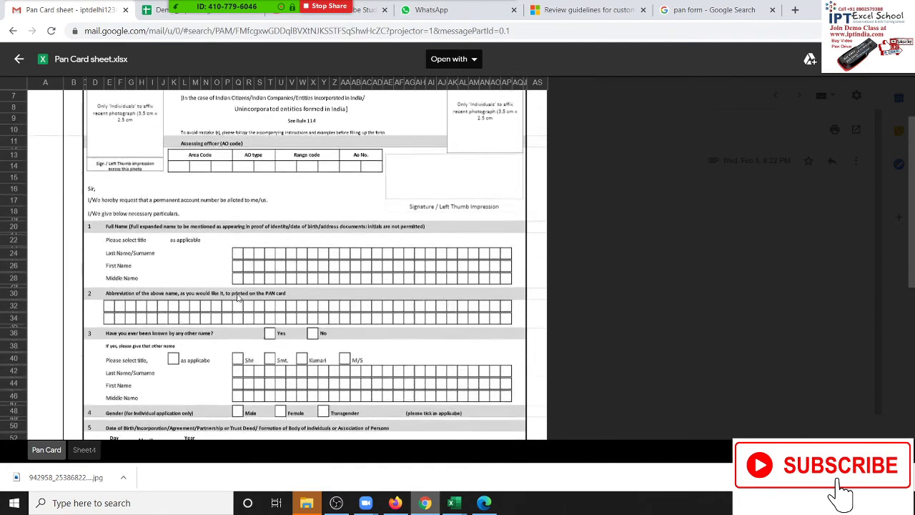
scroll(240, 297, "up", 1)
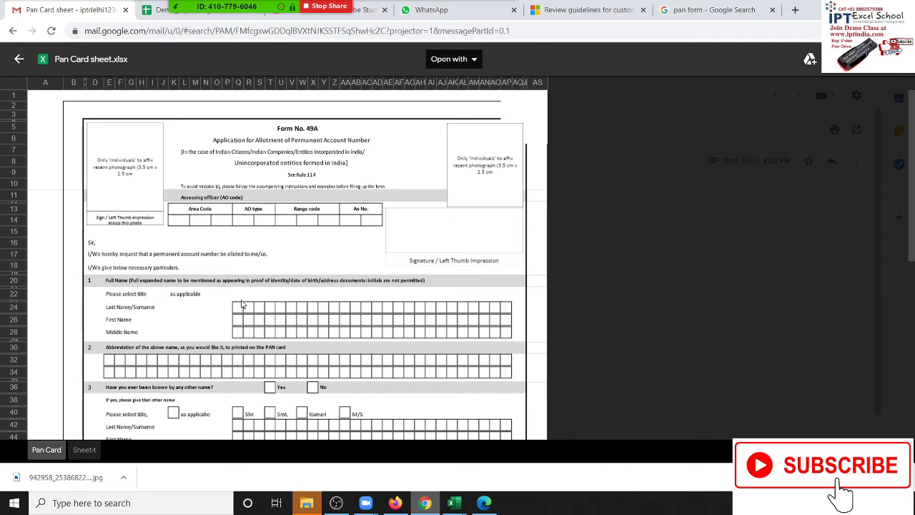
Step: Scroll through the Pan Card sheet.xlsx preview, then close it to return to the email
scroll(236, 255, "down", 3)
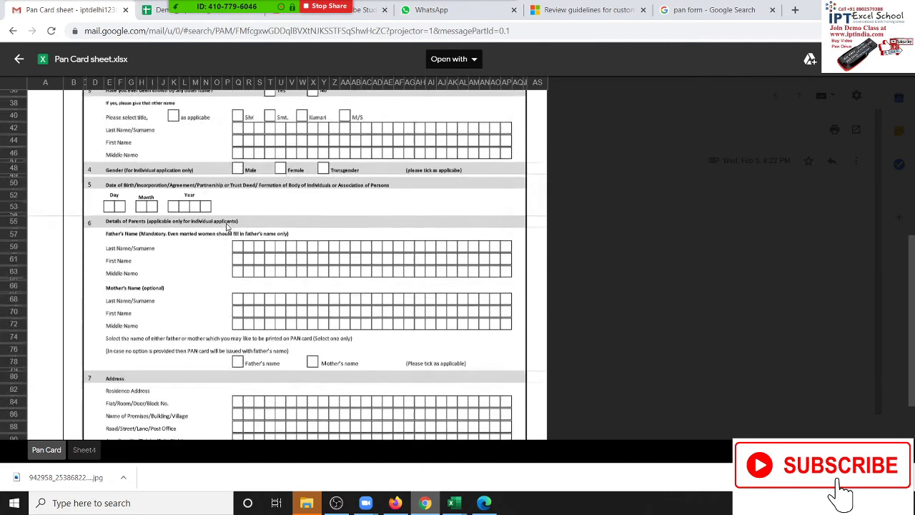
scroll(228, 246, "down", 2)
scroll(260, 399, "up", 3)
scroll(266, 402, "up", 2)
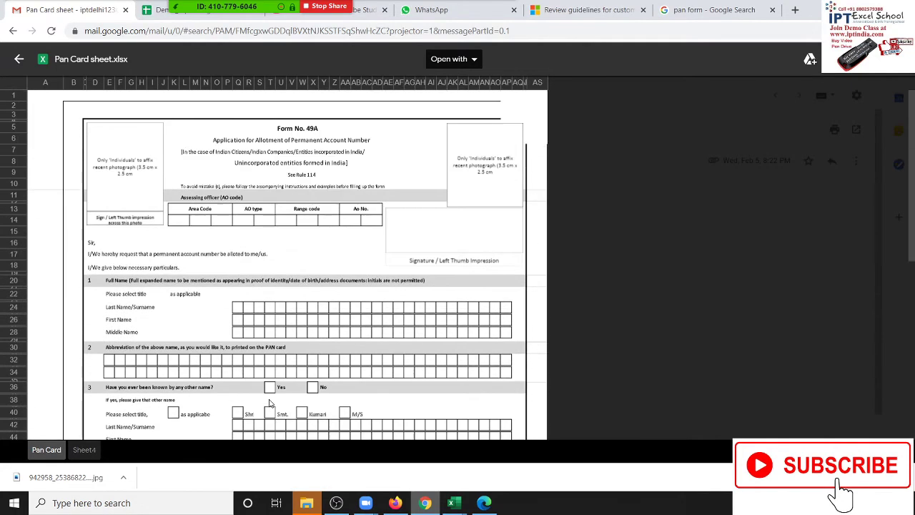
scroll(269, 403, "down", 5)
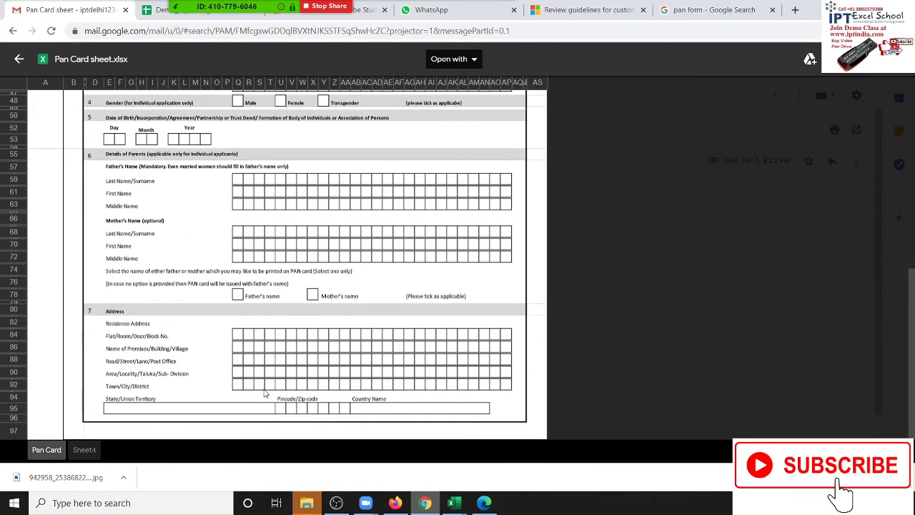
key("Escape")
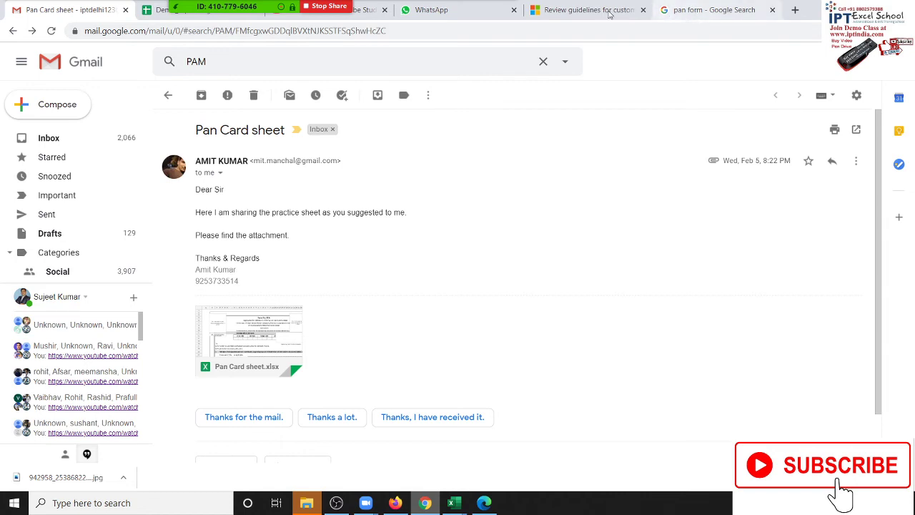
Step: Go to the 'pan form' image results and look at the How to Fill 49AA Pan Form image
left_click(611, 14)
left_click(675, 13)
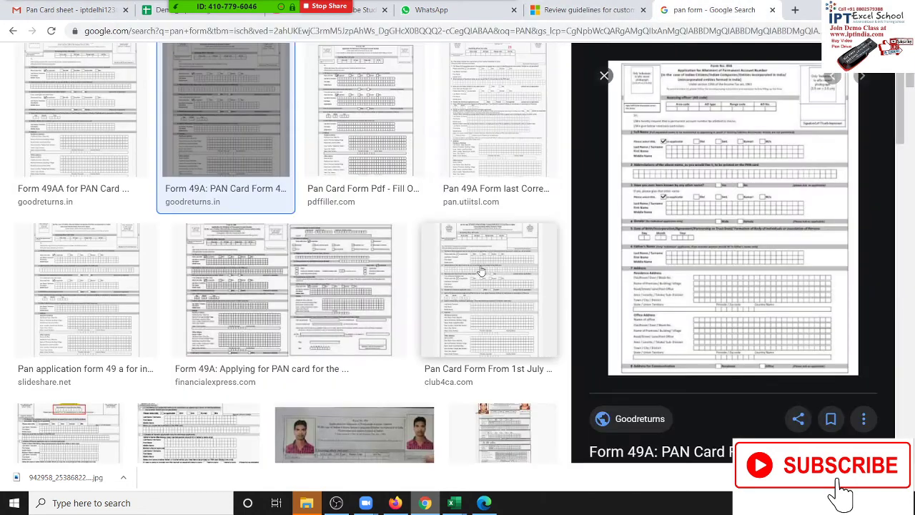
scroll(642, 212, "up", 3)
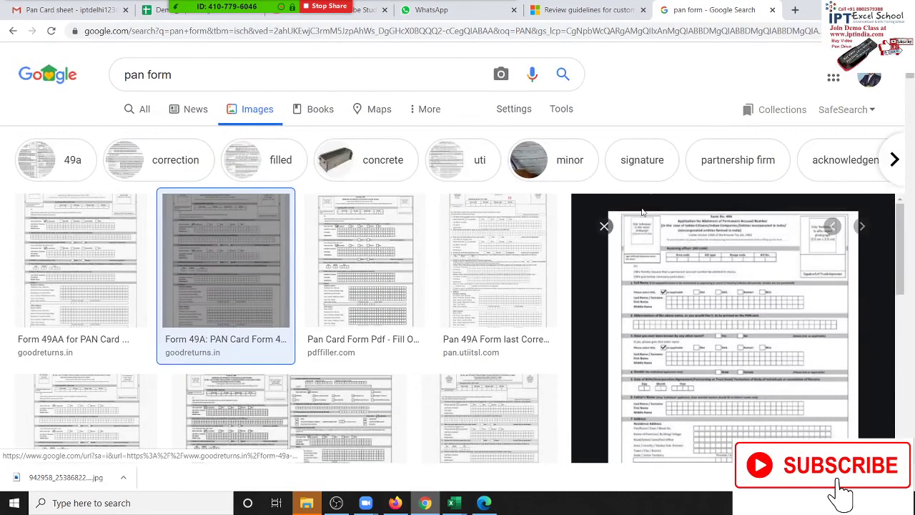
left_click(604, 226)
scroll(551, 270, "down", 3)
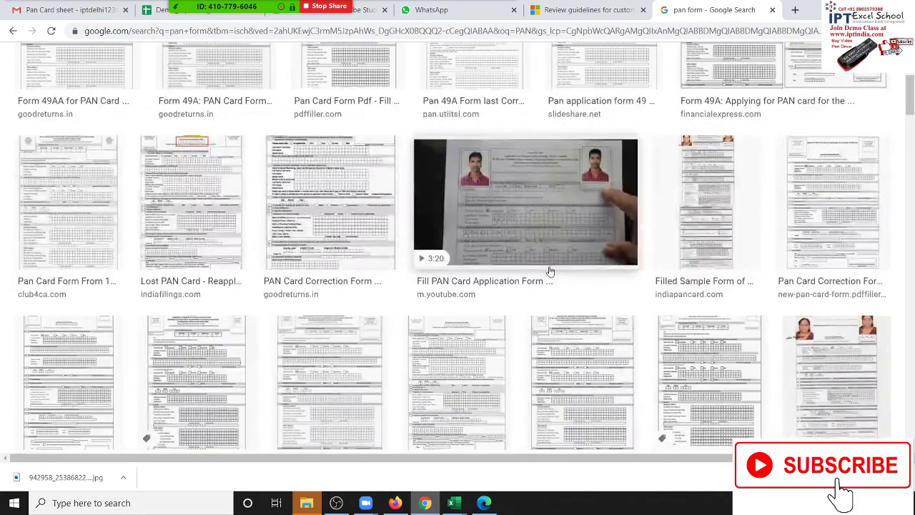
scroll(550, 271, "down", 4)
scroll(551, 271, "down", 4)
scroll(551, 271, "down", 3)
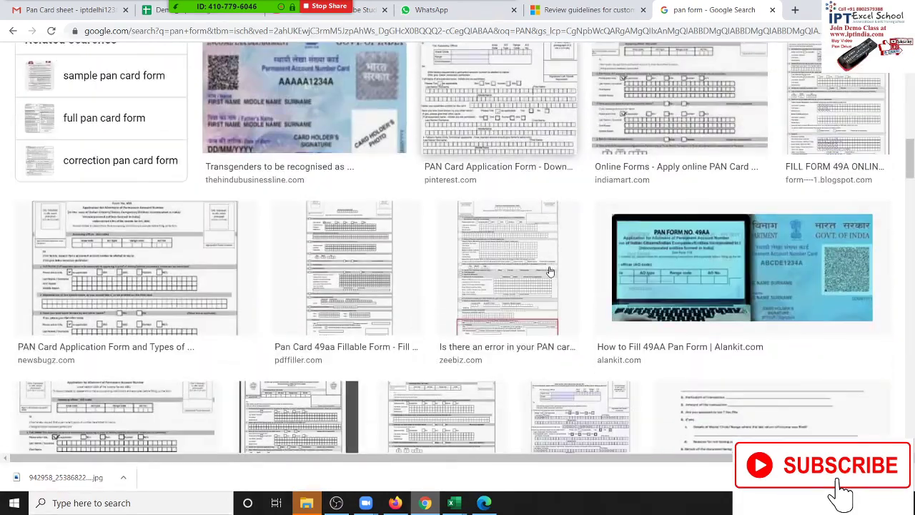
left_click(679, 292)
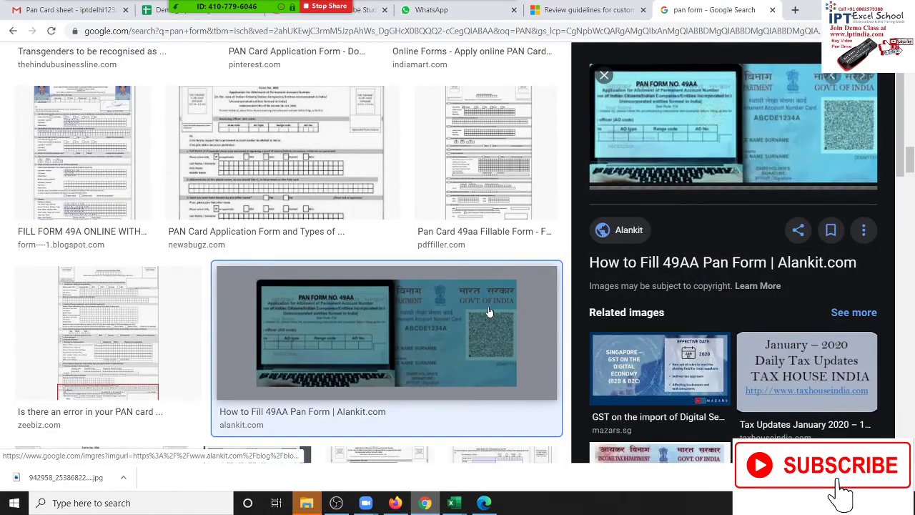
left_click(470, 354)
Step: Preview the Pan correction form image, open its SlideShare source, and zoom the page in
scroll(262, 347, "down", 1)
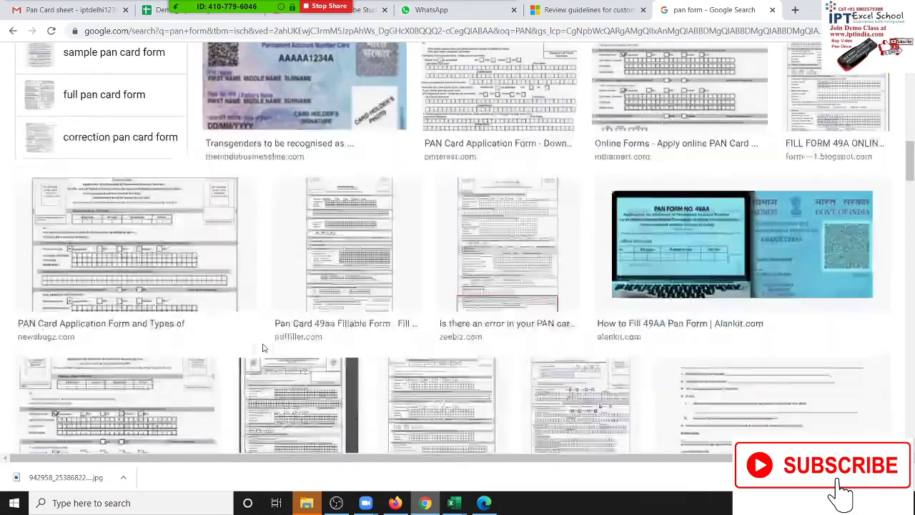
scroll(262, 348, "down", 3)
scroll(264, 349, "down", 3)
scroll(263, 350, "down", 3)
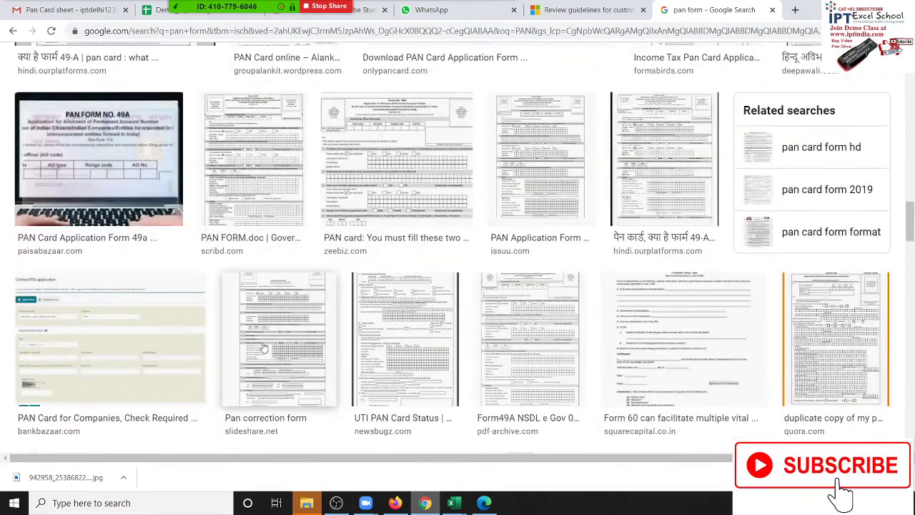
scroll(263, 348, "down", 2)
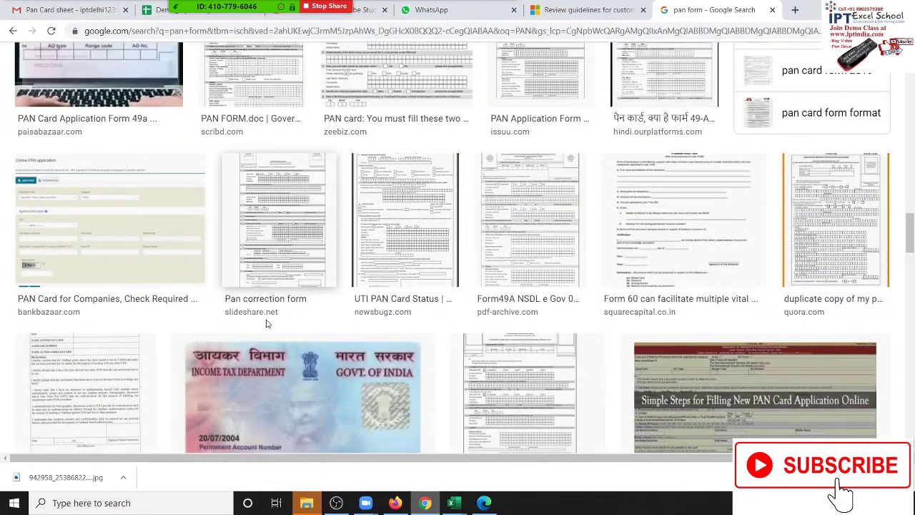
scroll(268, 331, "up", 1)
left_click(273, 339)
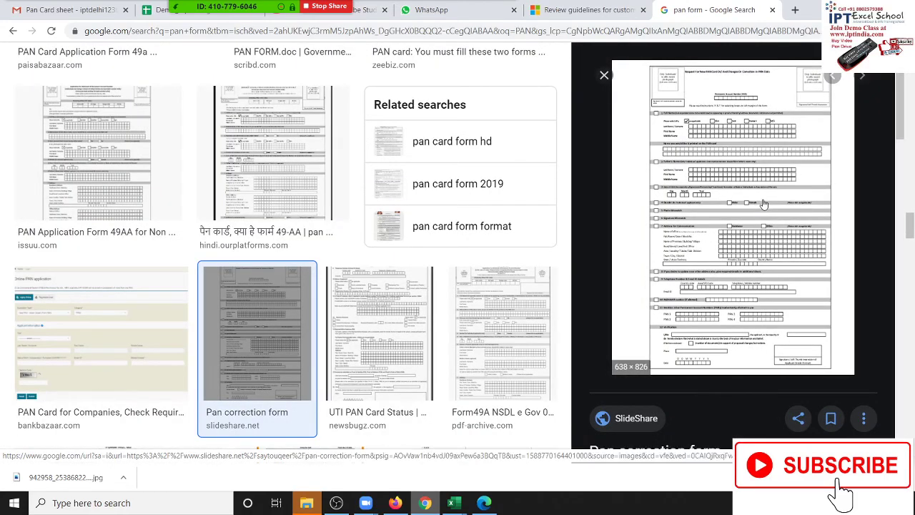
left_click(726, 150)
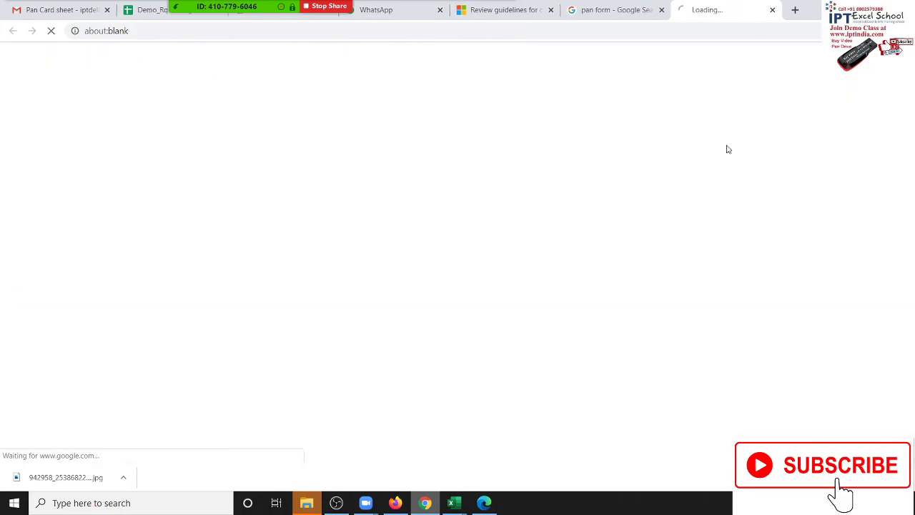
left_click(595, 12)
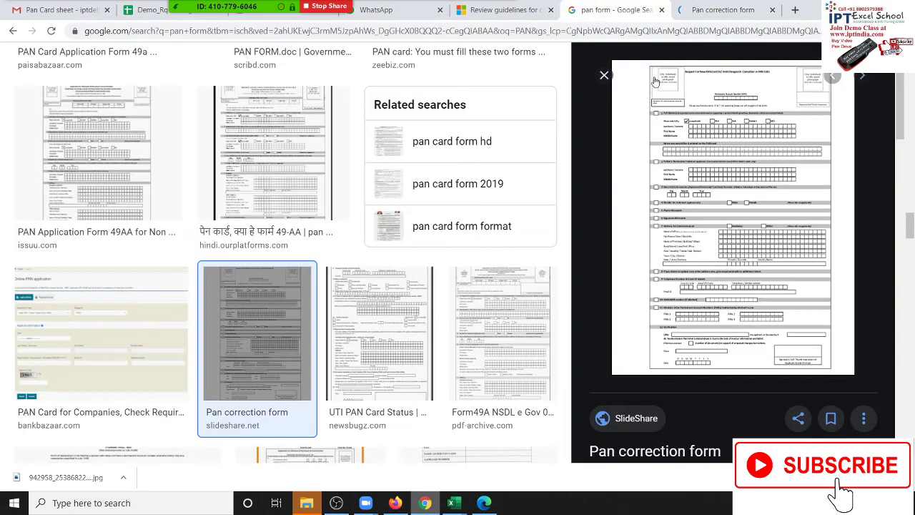
key("ctrl+plus")
key("ctrl+plus")
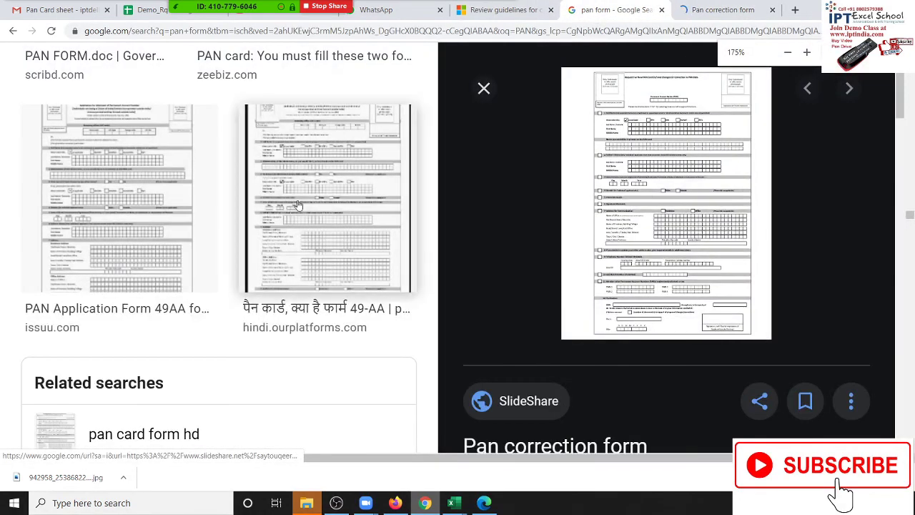
key("ctrl+plus")
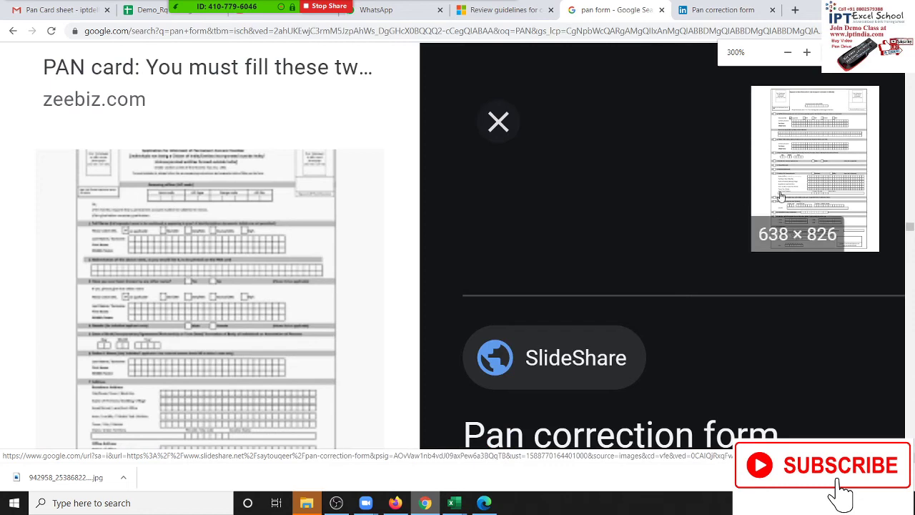
Step: Open the SlideShare Pan correction form page, close the Google tab, zoom in, and return to Excel
left_click(782, 186)
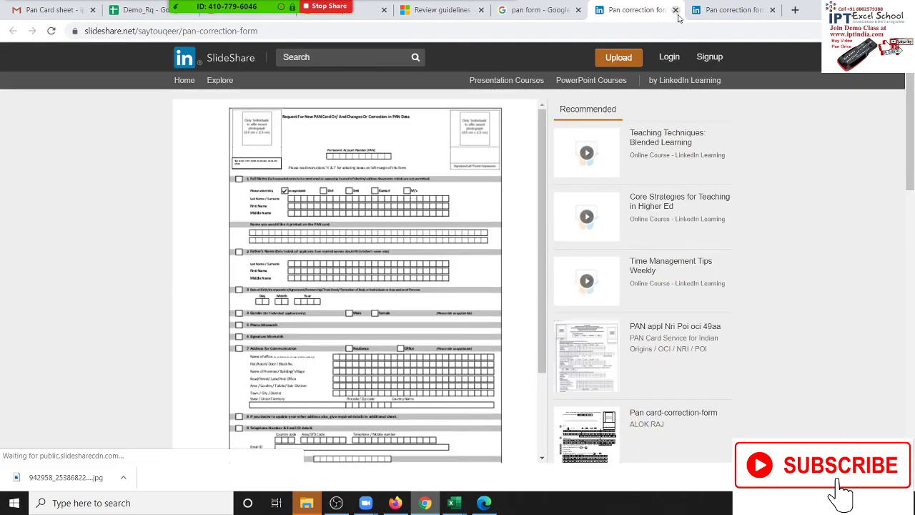
left_click(529, 10)
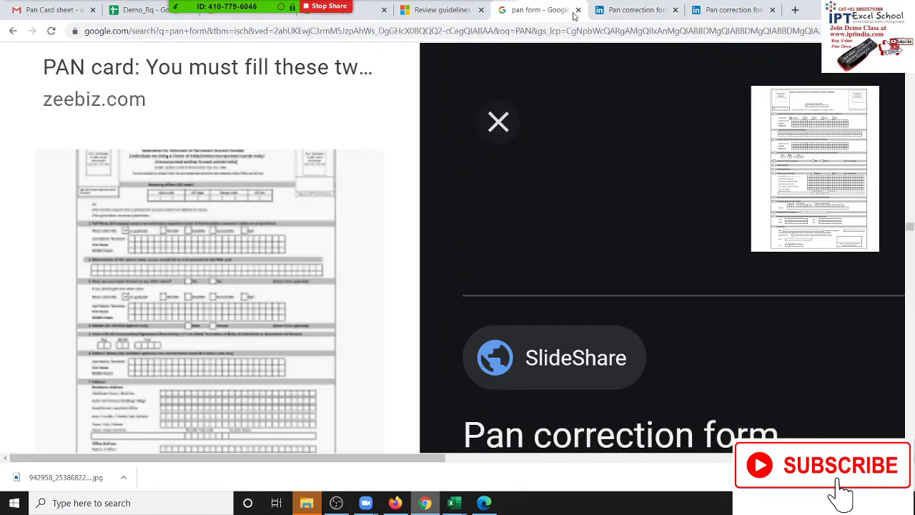
left_click(578, 10)
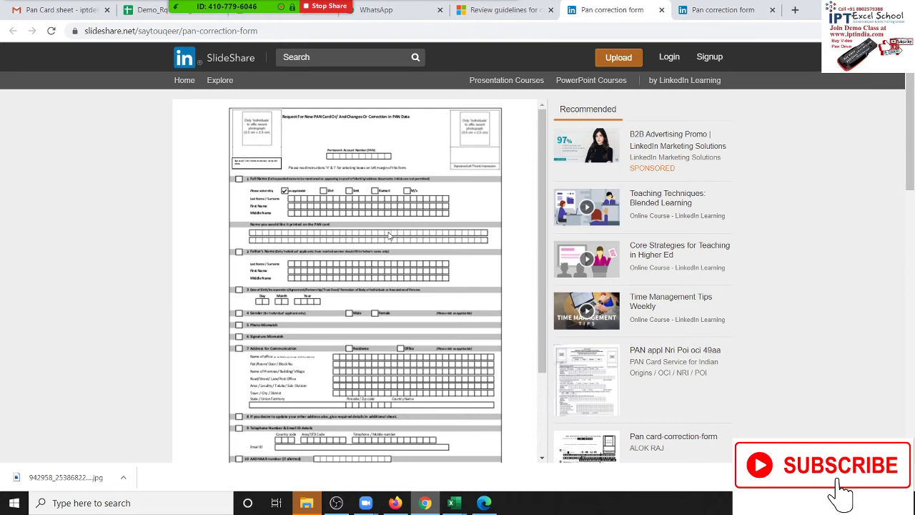
key("ctrl+plus")
key("ctrl+plus")
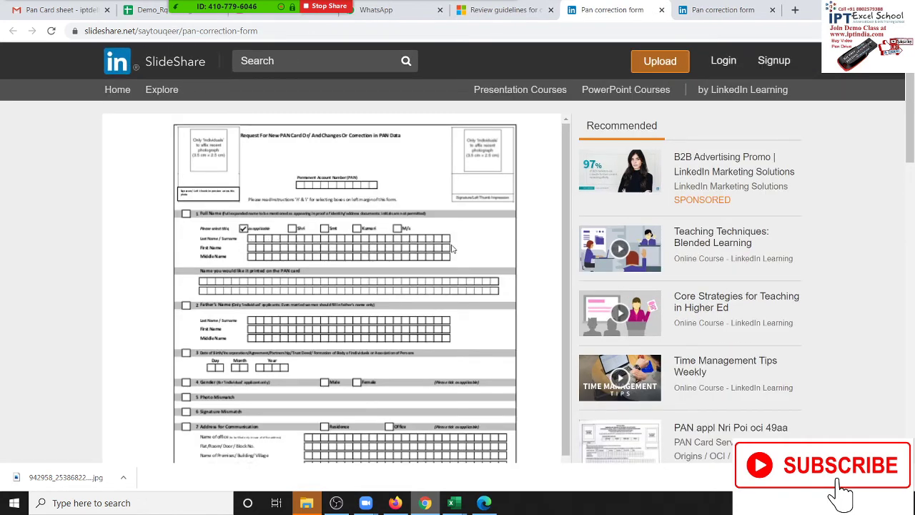
key("alt+Tab")
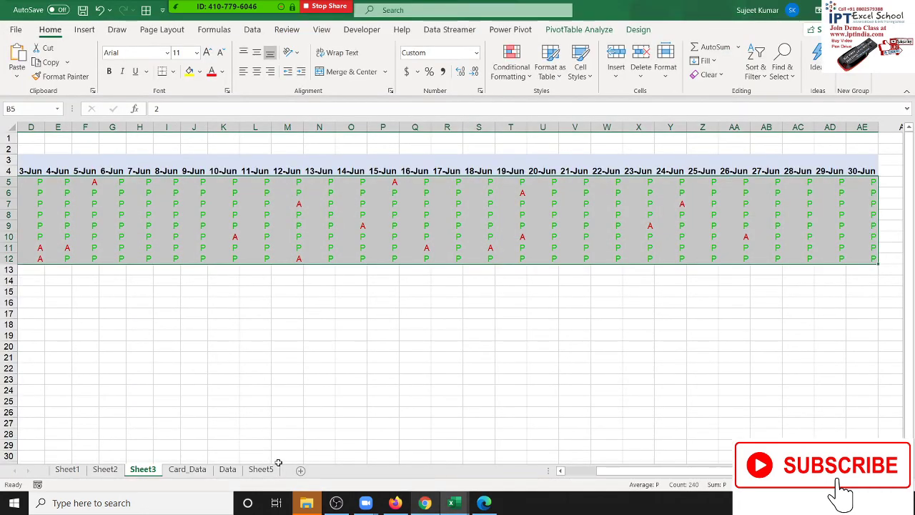
Step: Add a new Sheet4 and narrow columns C through L
left_click(299, 470)
mouse_move(122, 127)
left_mouse_down()
mouse_move(520, 127)
mouse_move(490, 126)
left_mouse_up()
left_click(344, 203)
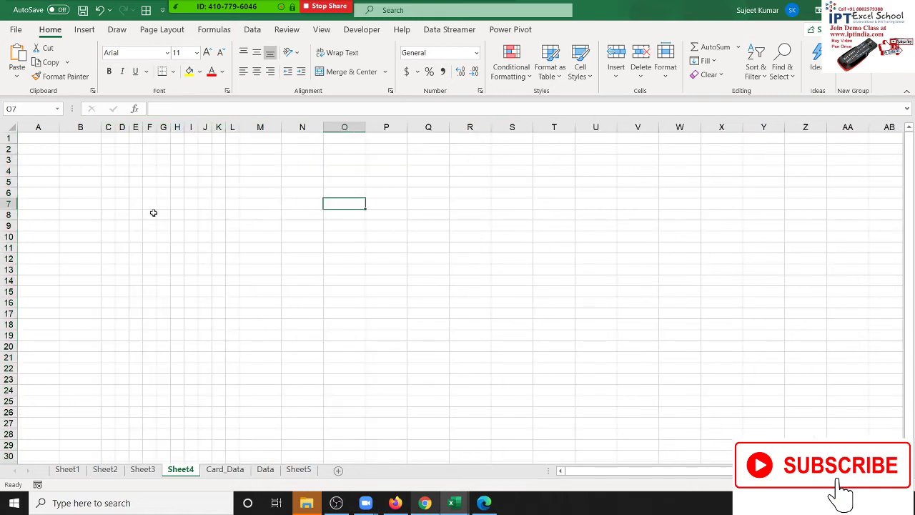
Step: Apply All Borders to C5:L6 to form the character-box grid
left_click_drag(105, 181, 231, 193)
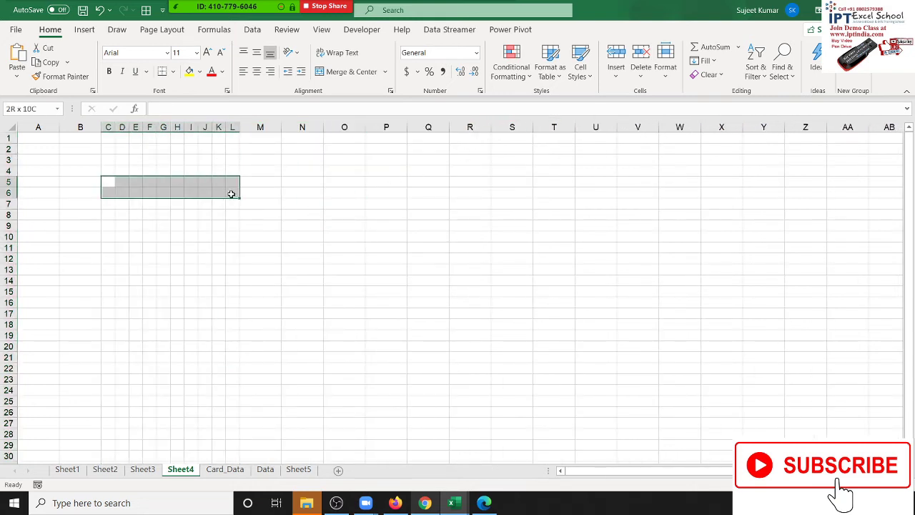
left_click(172, 72)
left_click(186, 193)
left_click(203, 226)
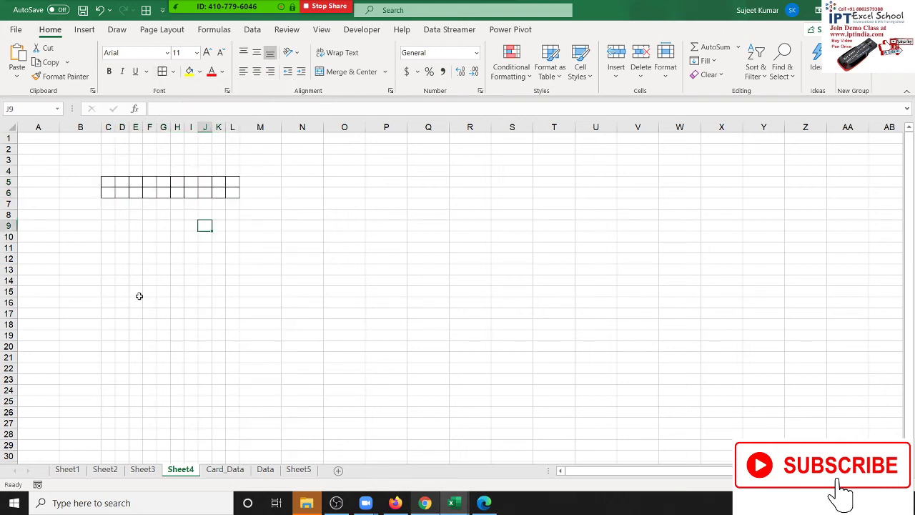
Step: Turn off gridline view on Sheet4, then switch to the SlideShare PAN form
left_click(168, 30)
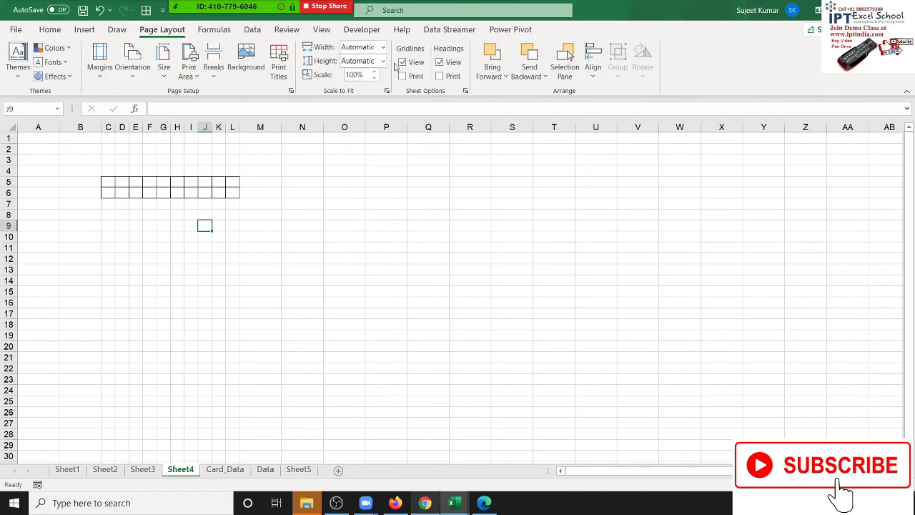
left_click(403, 62)
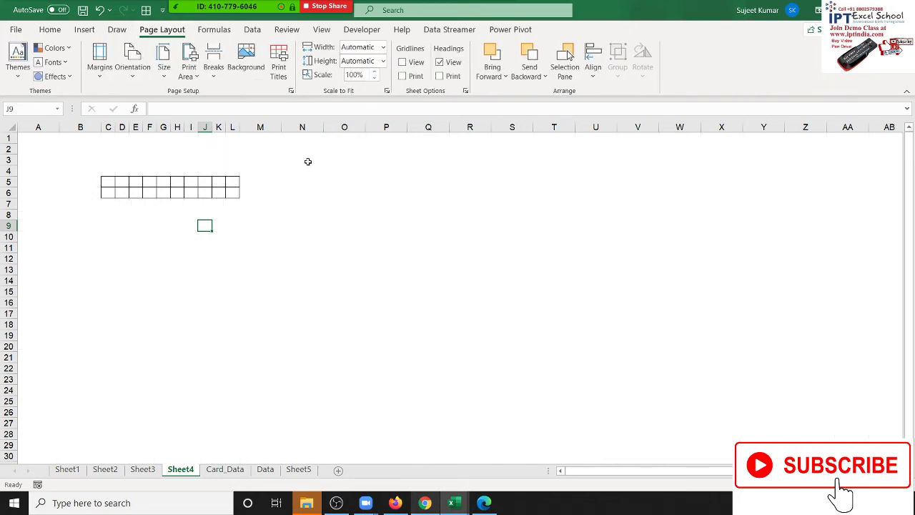
left_click(296, 224)
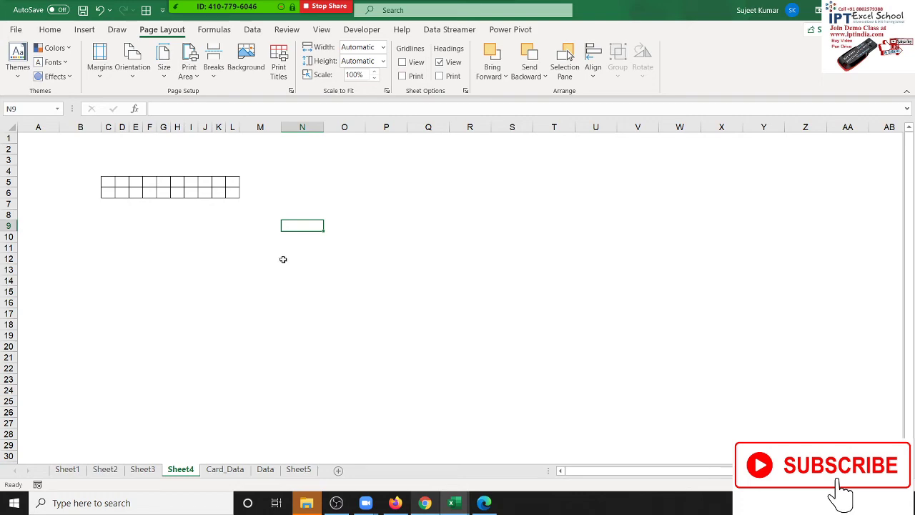
key("alt+Tab")
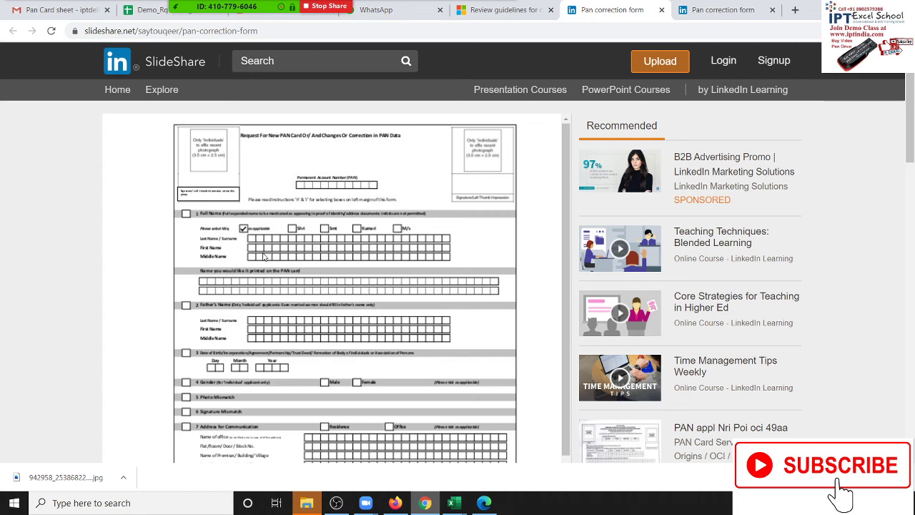
Step: Enter P in C4 and set its font to Wingdings 2 to make a tick box
key("alt+Tab")
left_click(108, 172)
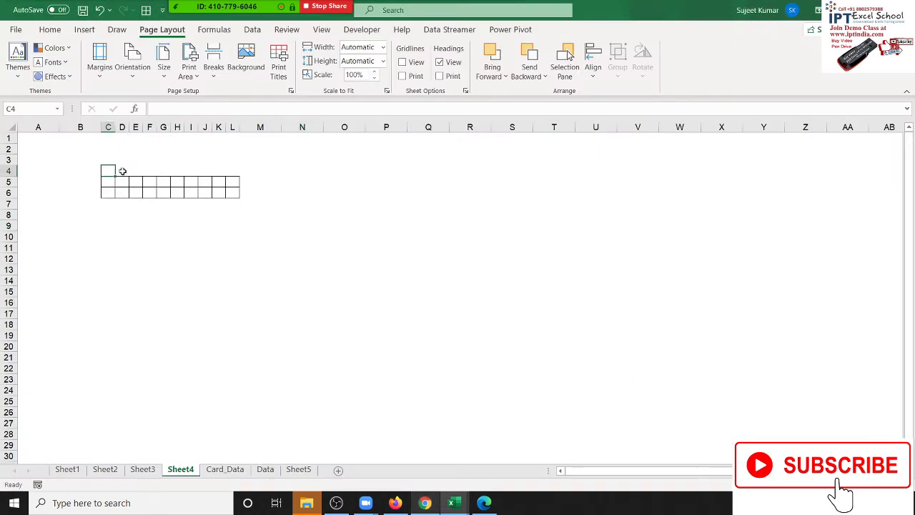
left_click(49, 30)
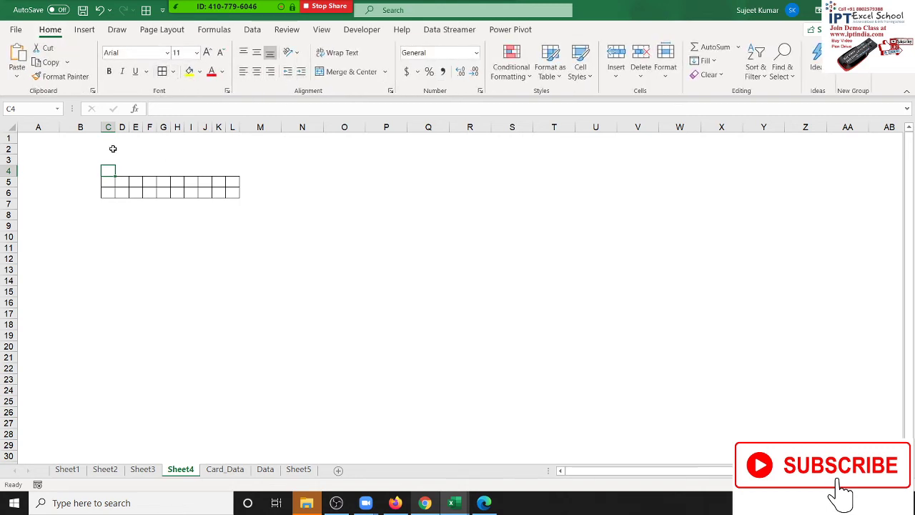
type("P")
left_click(130, 53)
type("W")
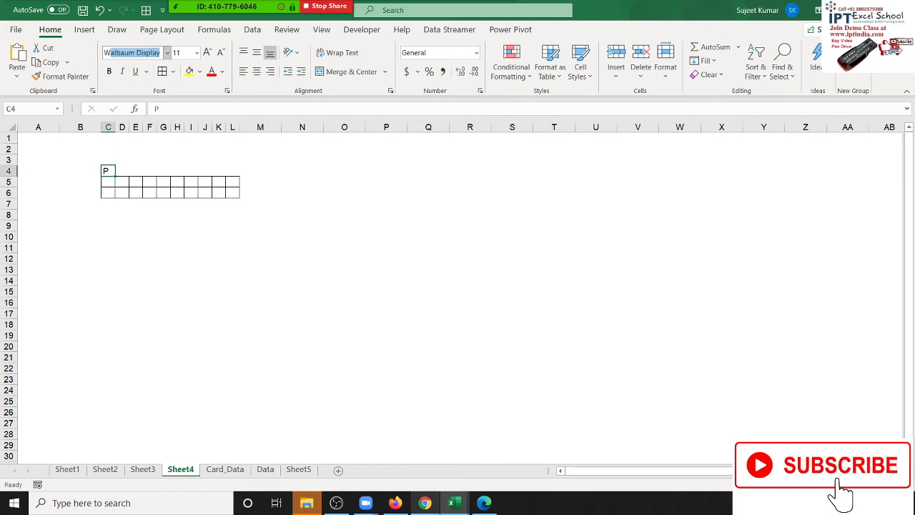
type("ingdings")
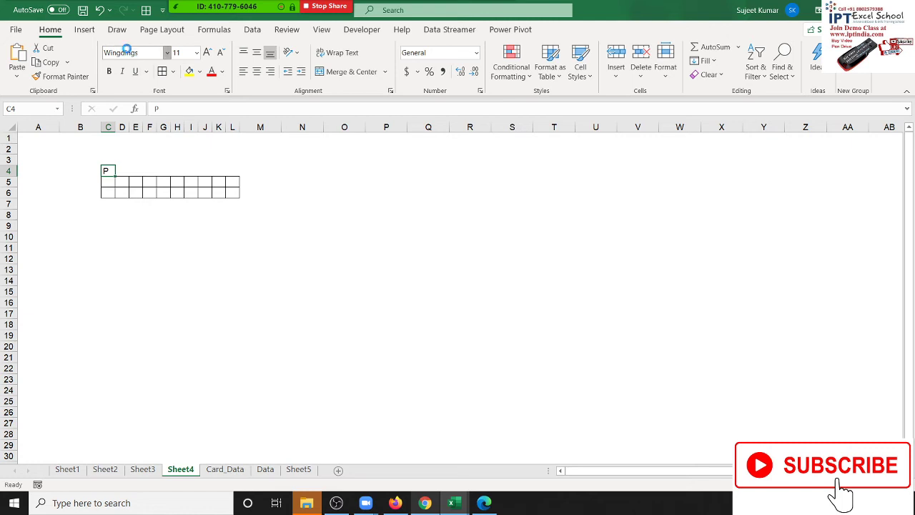
left_click(167, 52)
key("Down")
key("Return")
left_click(260, 202)
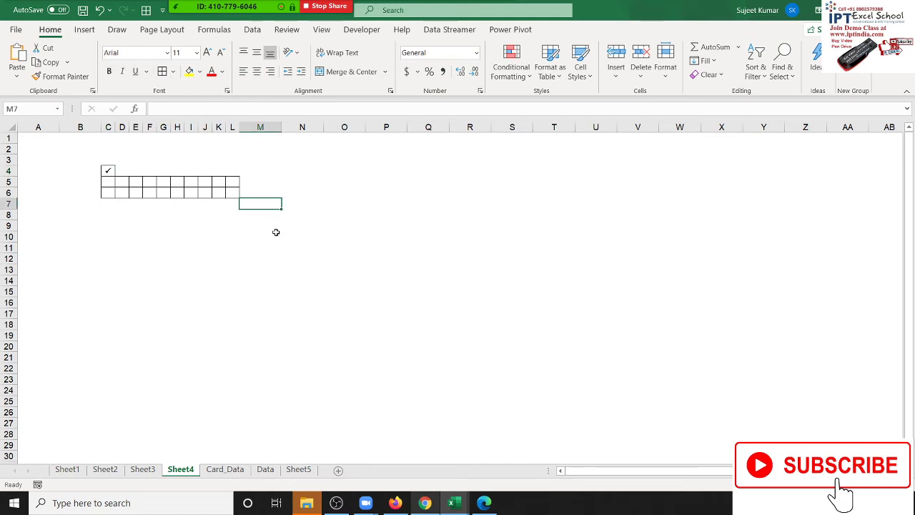
Step: After checking the reference form, move the tick box from C4 to B4
key("alt+Tab")
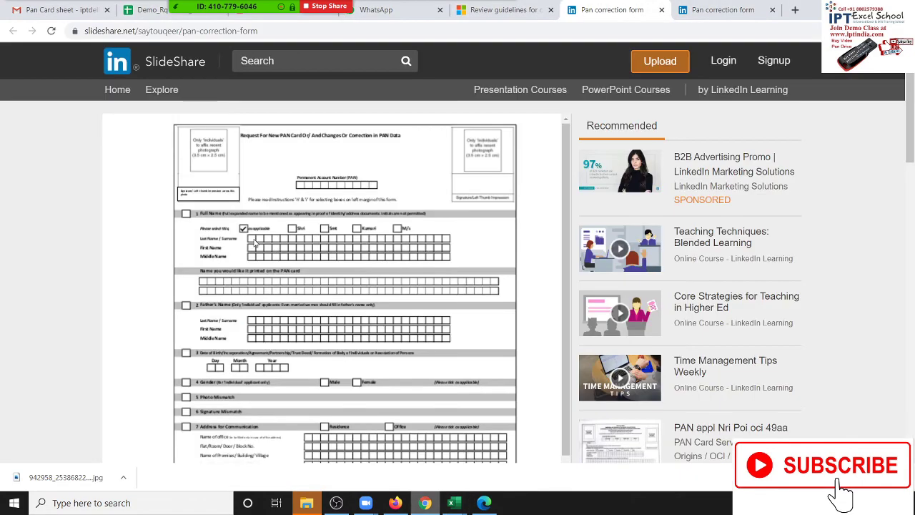
key("alt+Tab")
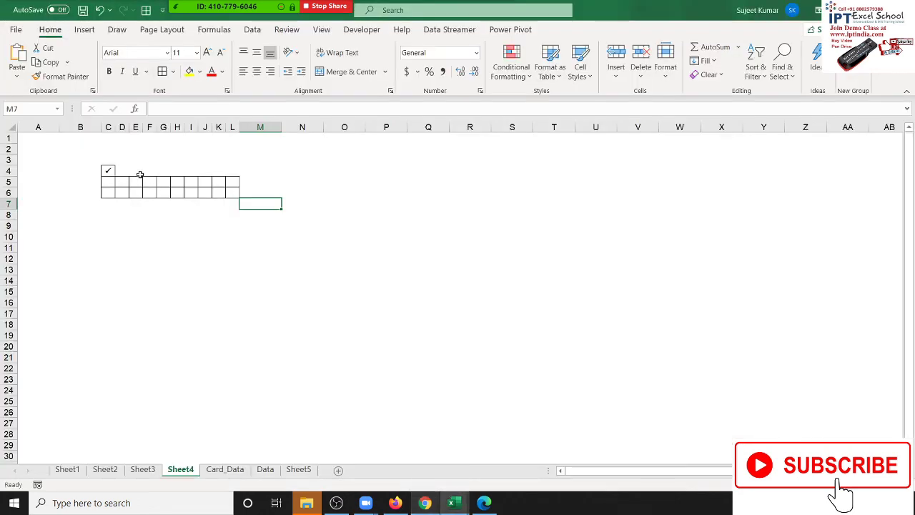
left_click(109, 174)
left_click_drag(110, 174, 96, 175)
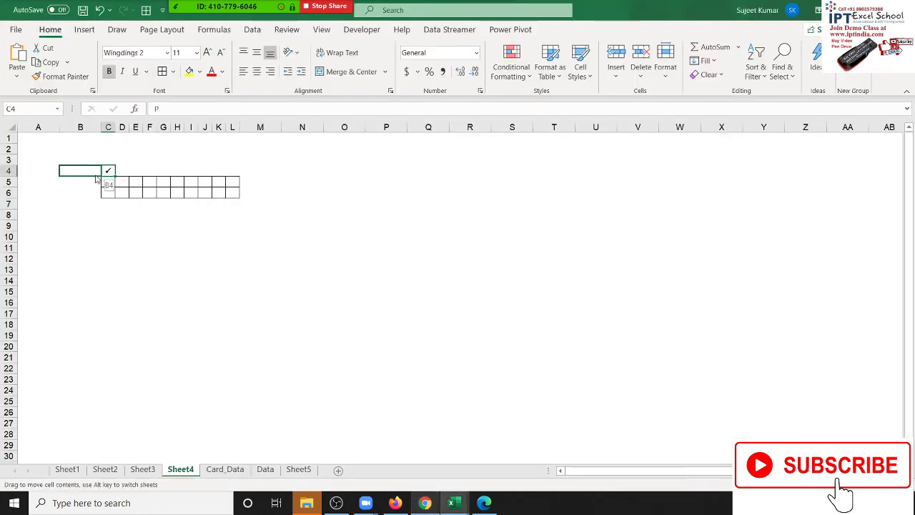
Step: Narrow column B to fit the tick box, comparing against the SlideShare form
left_click(123, 150)
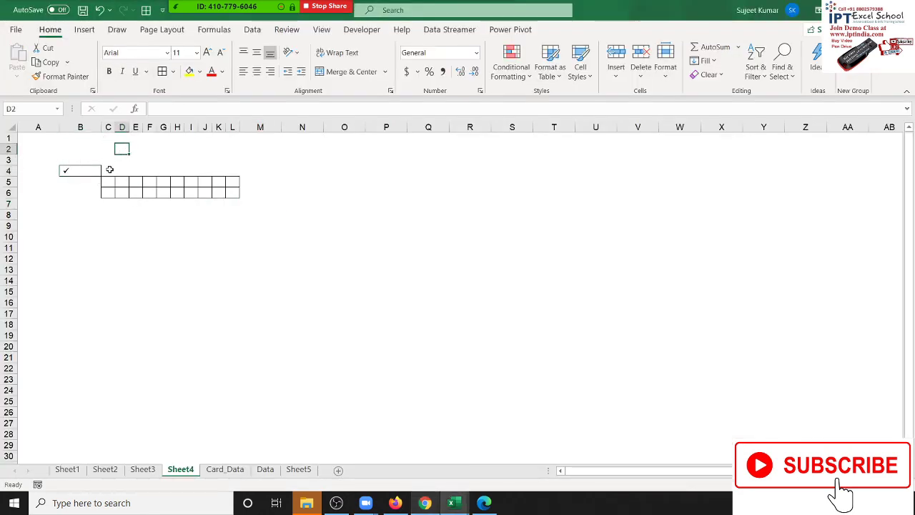
key("alt+Tab")
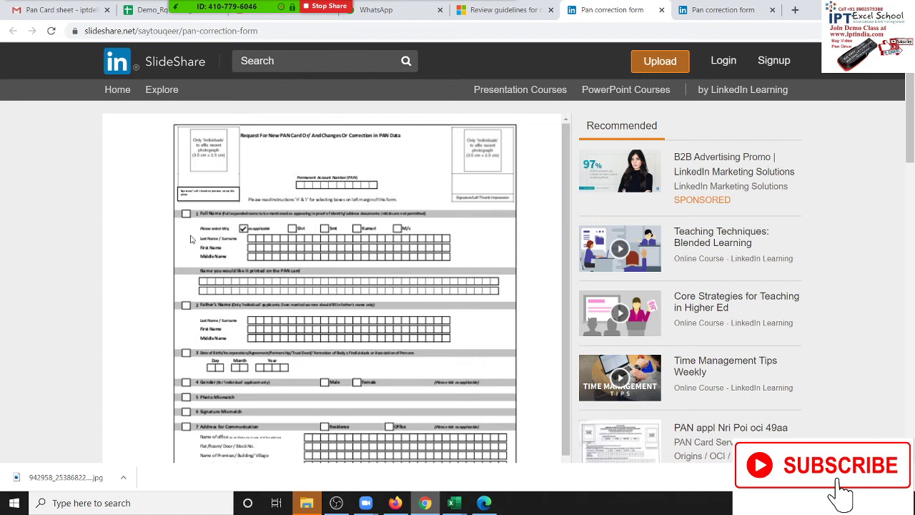
key("alt+Tab")
left_click_drag(105, 128, 78, 128)
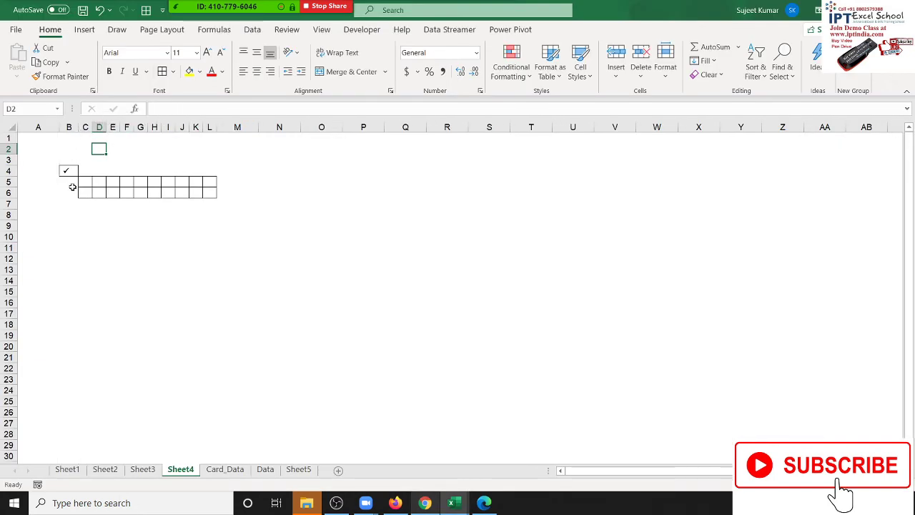
key("alt+Tab")
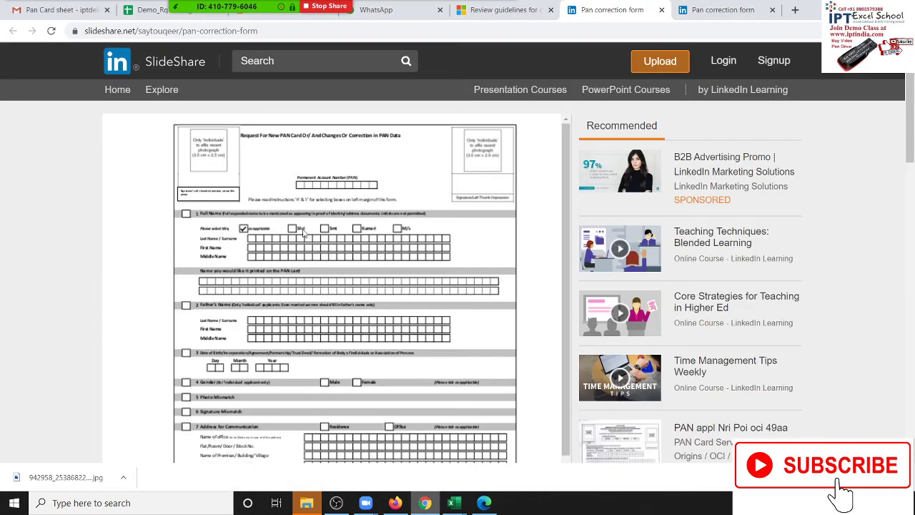
key("alt+Tab")
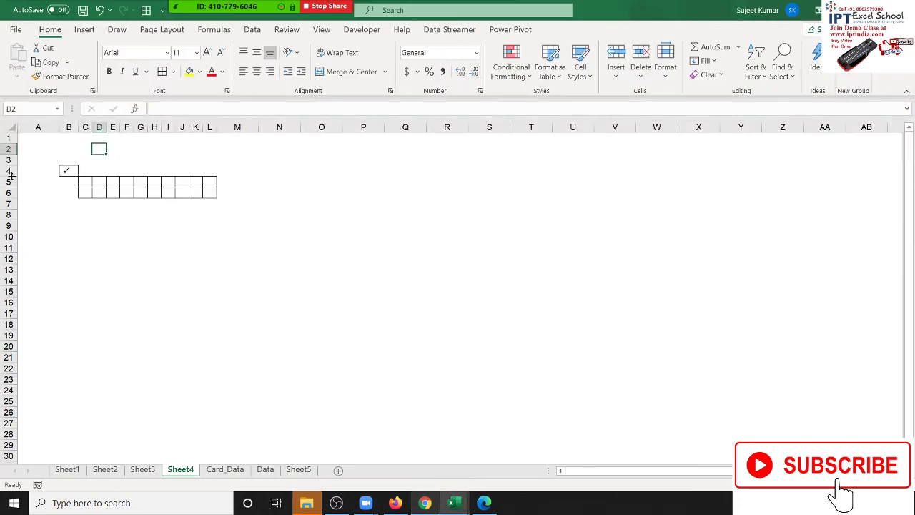
Step: Insert a new row 5 as a thin spacer of about 4.8 height, then select the grid C6:L7
left_click(9, 182)
key("ctrl+shift+plus")
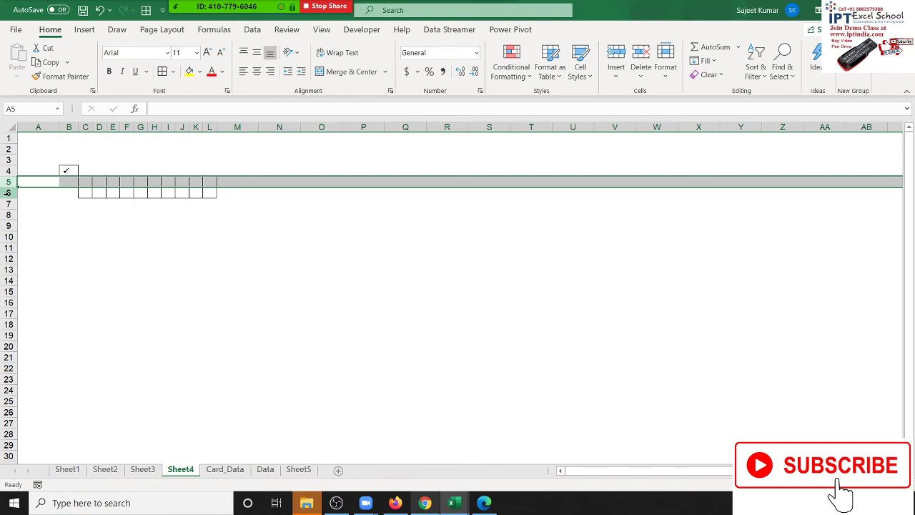
left_click(98, 236)
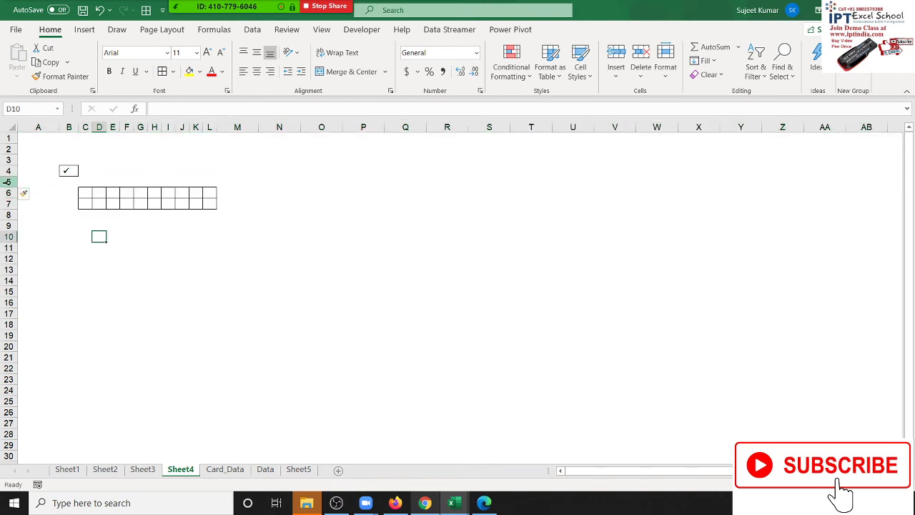
left_click_drag(9, 186, 8, 177)
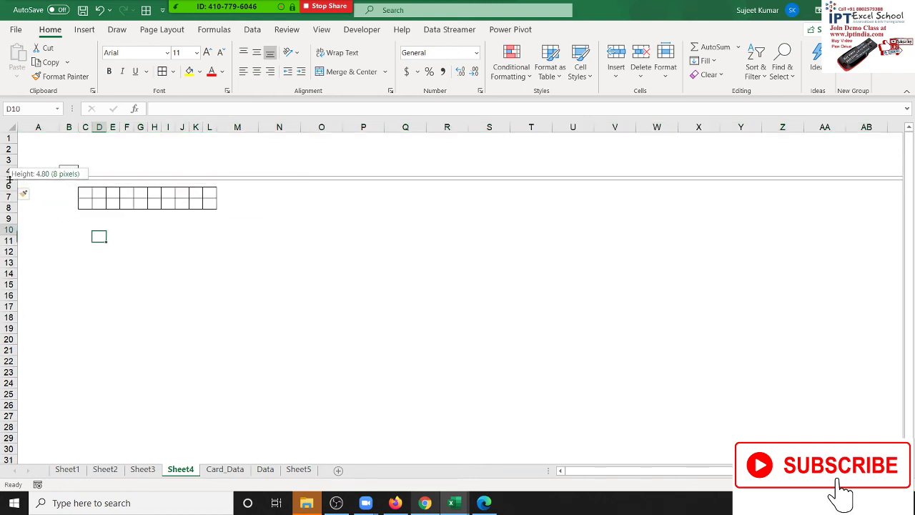
left_click(156, 229)
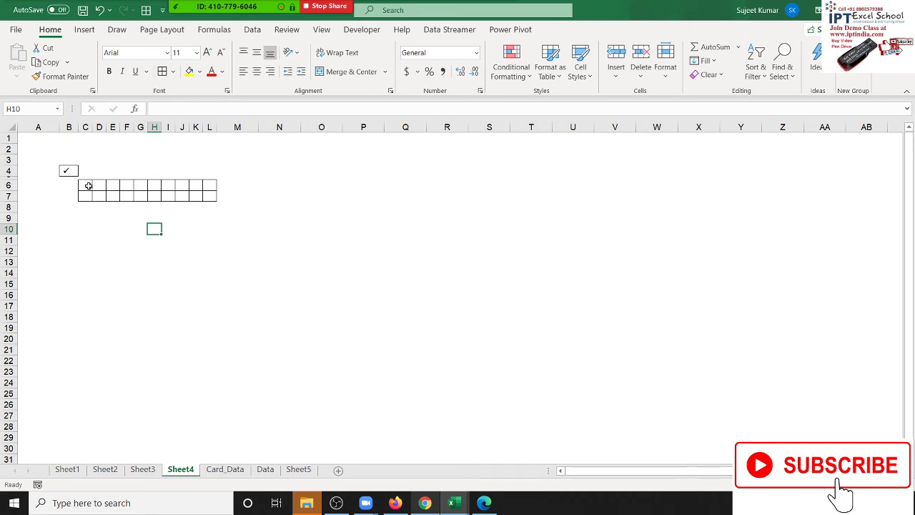
left_click_drag(86, 187, 201, 201)
left_click(156, 261)
Step: Scroll the SlideShare viewer back to the top of the PAN form, then return to Excel
key("alt+Tab")
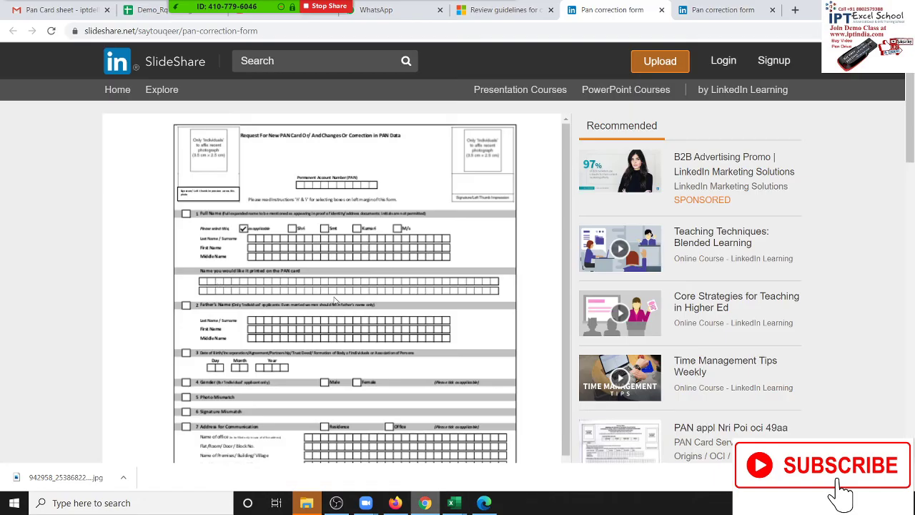
scroll(387, 315, "down", 3)
scroll(316, 338, "down", 3)
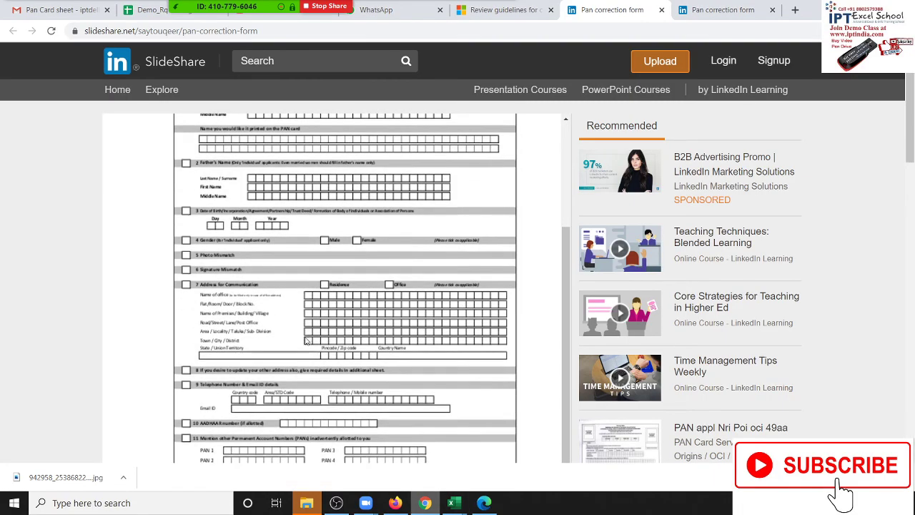
scroll(311, 338, "down", 5)
scroll(311, 339, "up", 2)
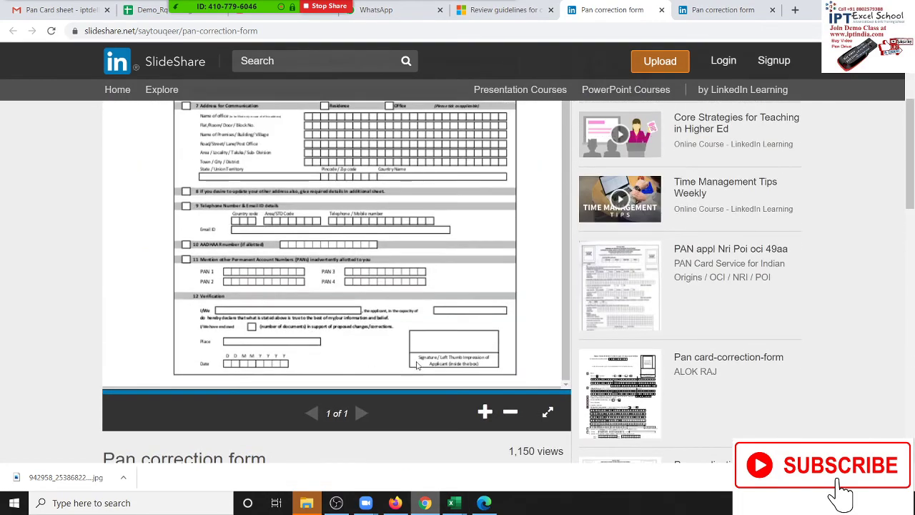
scroll(249, 272, "up", 2)
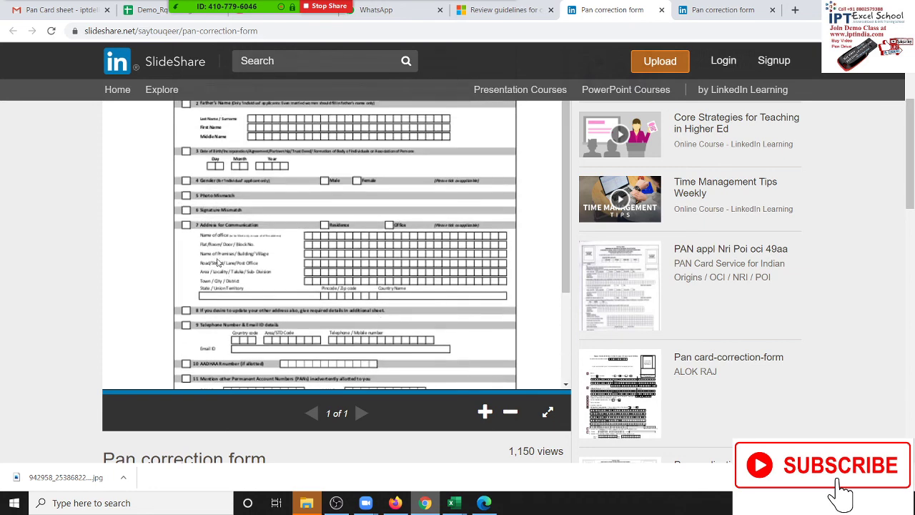
scroll(364, 233, "up", 1)
scroll(365, 233, "up", 2)
scroll(325, 229, "up", 2)
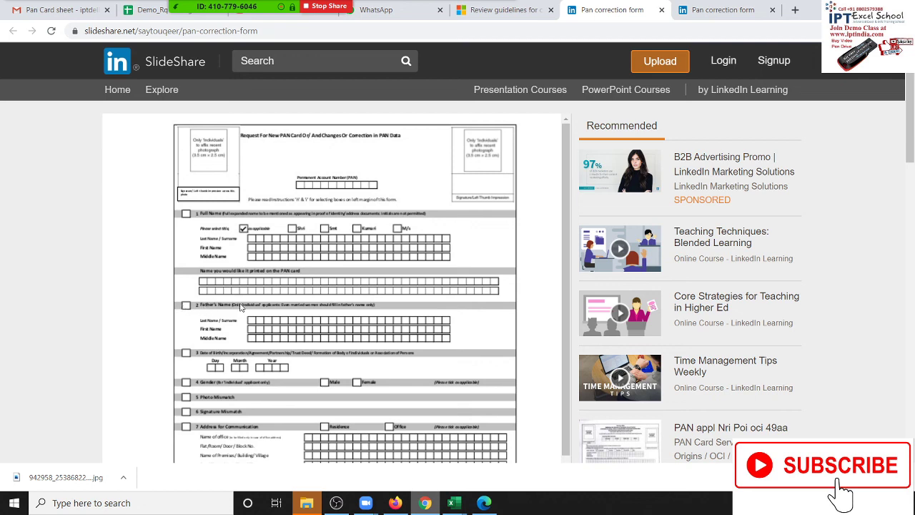
key("alt+Tab")
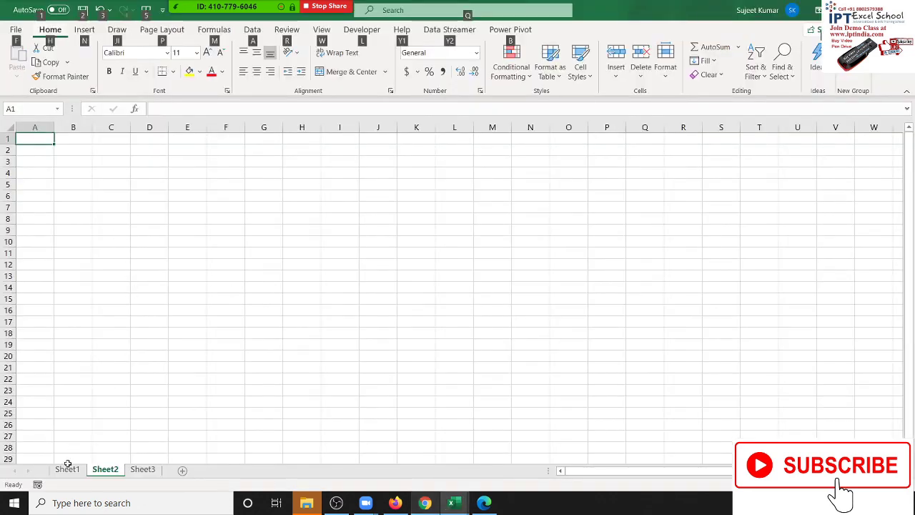
Step: Flip through the Sheet1–Sheet3 tabs, then switch to the workbook holding the form draft
left_click(68, 469)
left_click(113, 461)
left_click(143, 469)
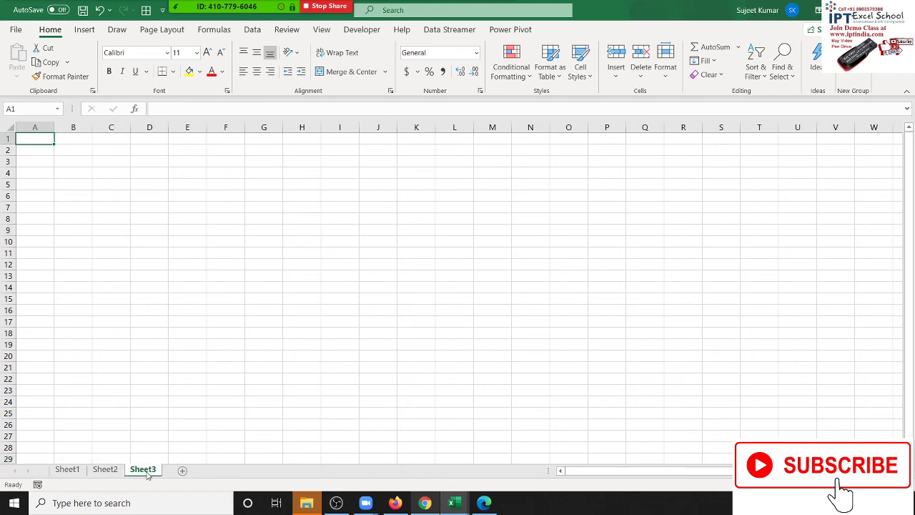
key("alt+Tab")
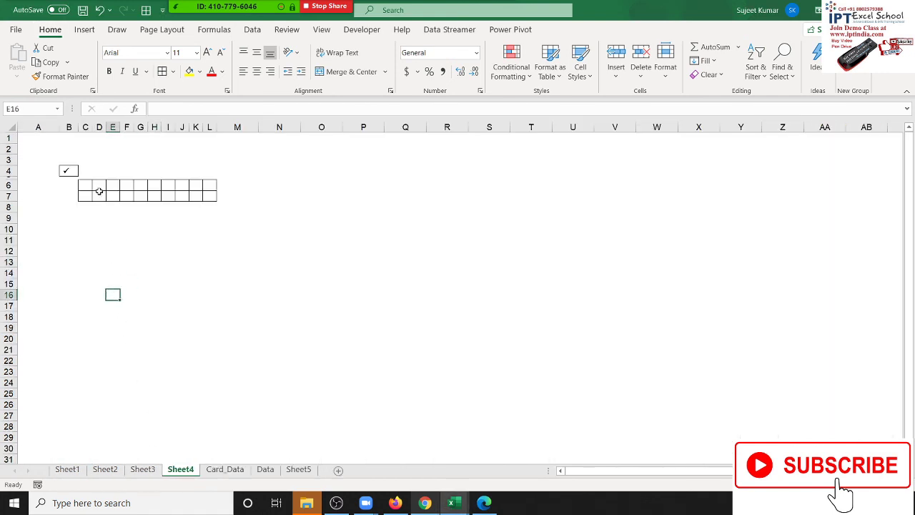
Step: Fill B4:R4 with a light grey theme colour and compare it with the reference form
mouse_move(68, 171)
left_mouse_down()
mouse_move(307, 152)
mouse_move(429, 170)
left_mouse_up()
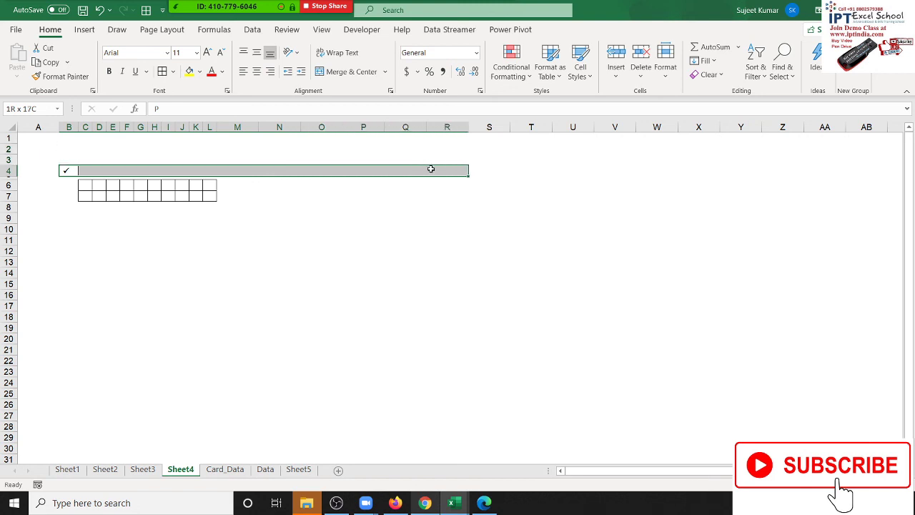
left_click(200, 71)
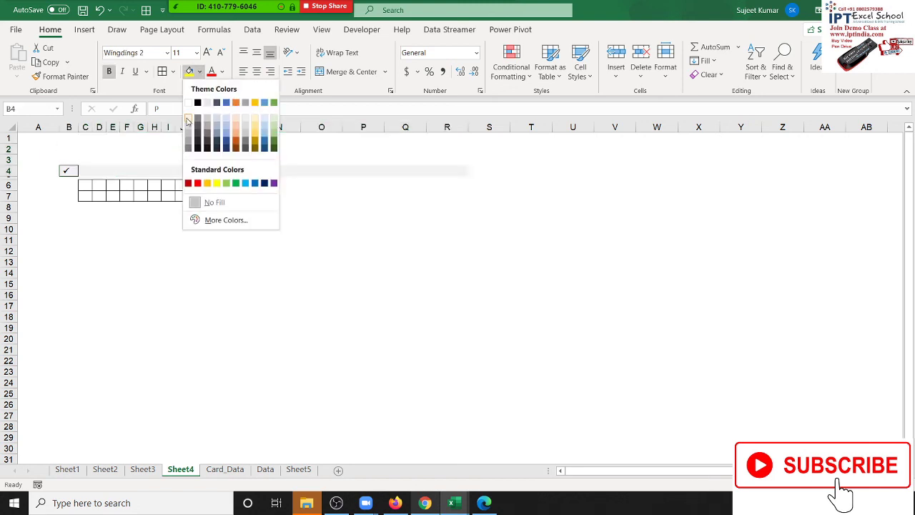
left_click(188, 111)
left_click(184, 238)
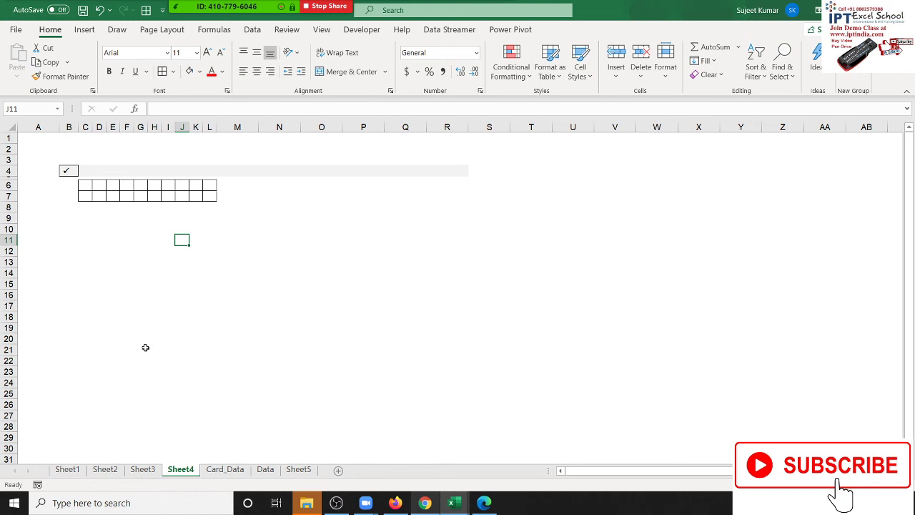
key("alt+Tab")
key("alt+Tab")
key("alt+Tab")
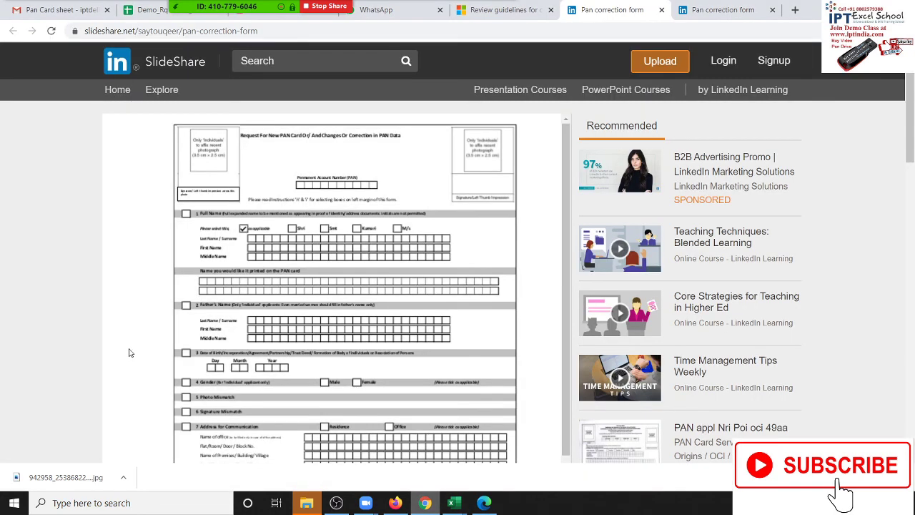
key("alt+Tab")
key("alt+Tab")
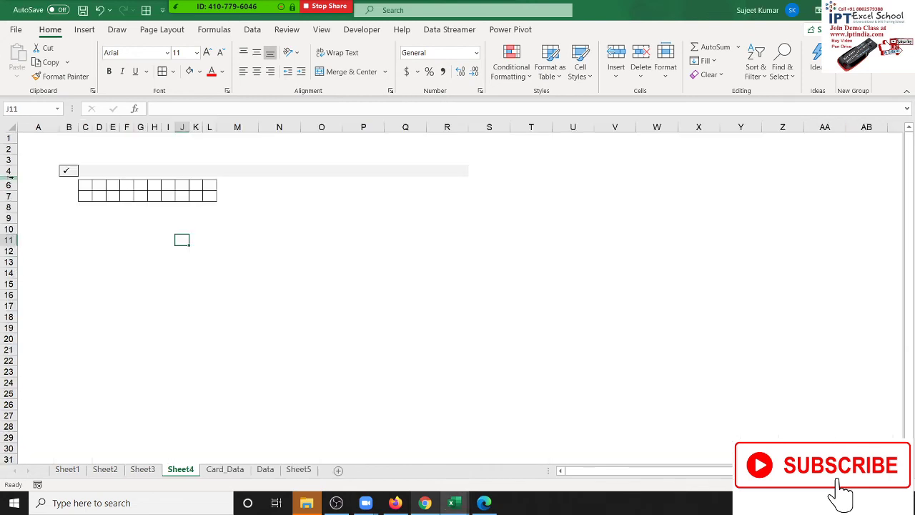
Step: Collapse row 5 to zero height and make column B slightly narrower
left_click_drag(9, 176, 8, 173)
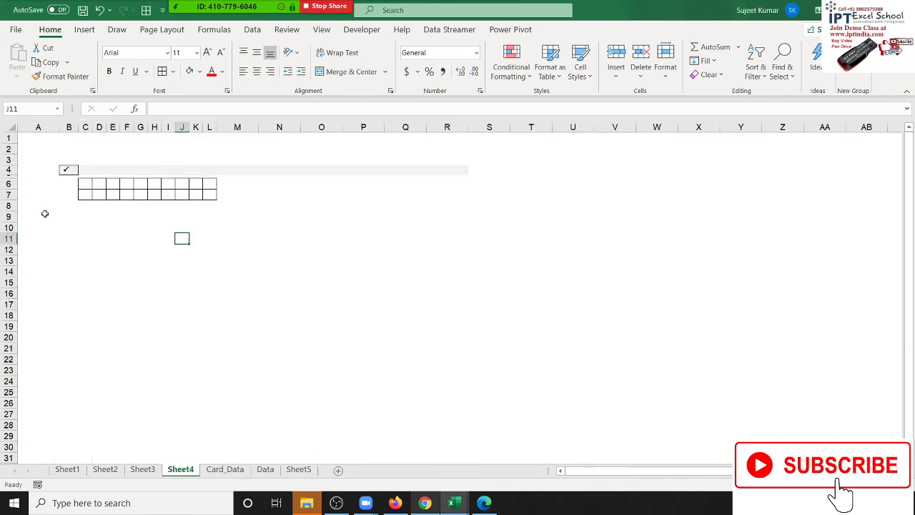
left_click(75, 238)
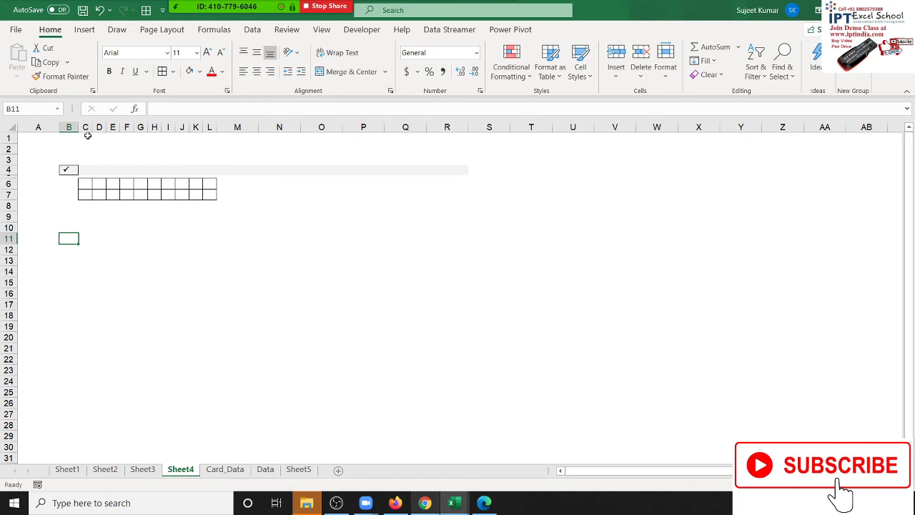
left_click_drag(78, 128, 75, 129)
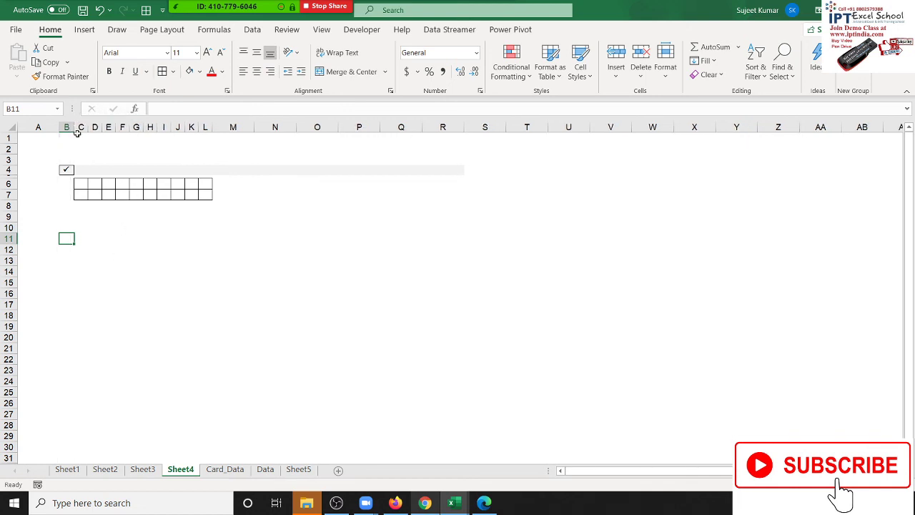
left_click(178, 250)
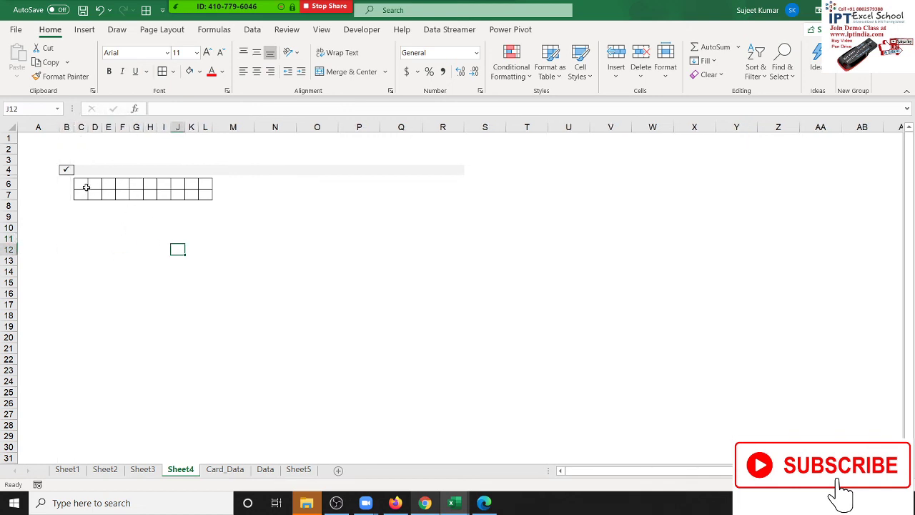
Step: Select the grid C6:L7 and then the whole form area A1:N11 to review the layout
left_click_drag(86, 188, 203, 194)
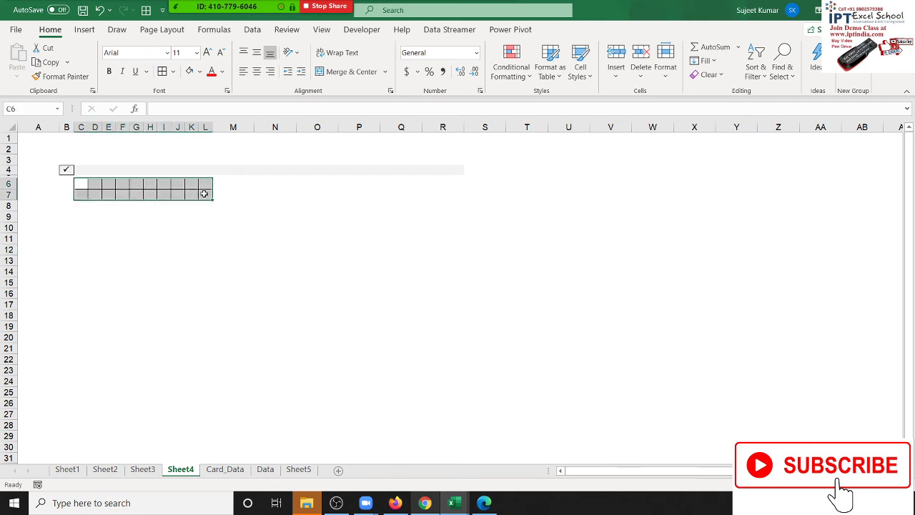
left_click(205, 229)
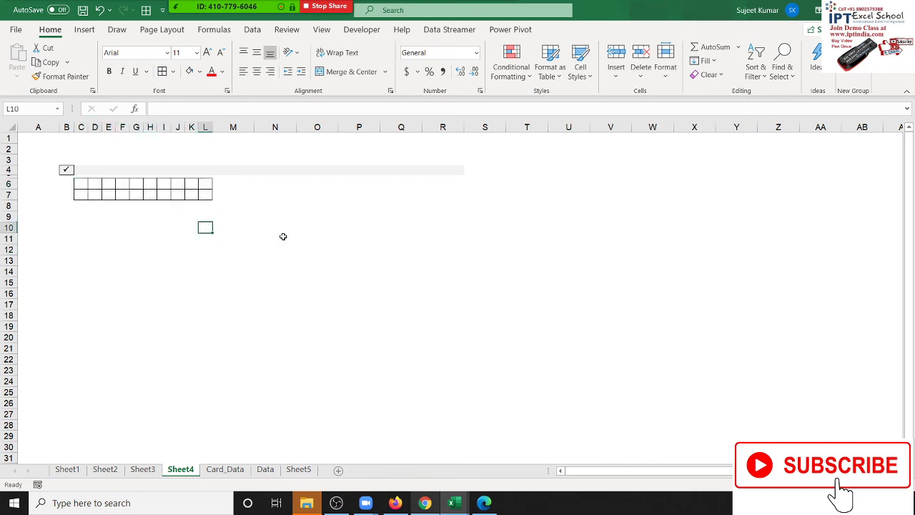
left_click_drag(283, 236, 27, 134)
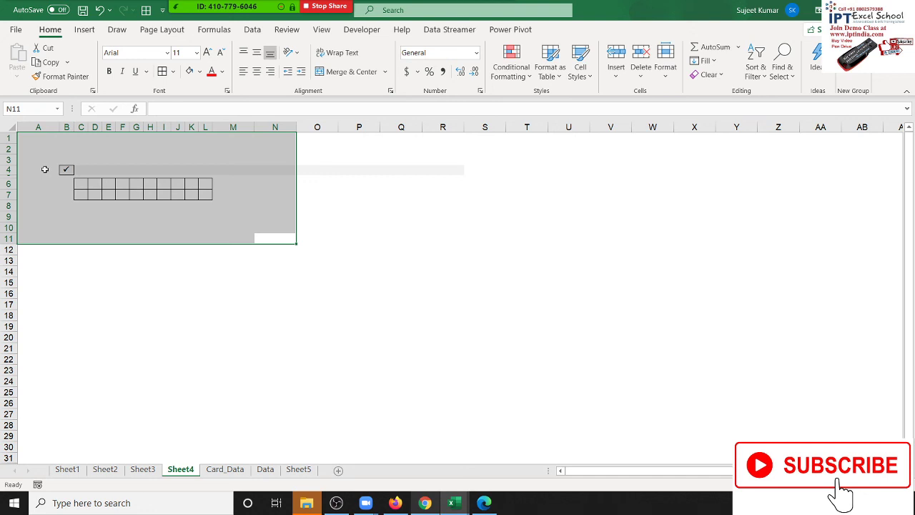
left_click(164, 316)
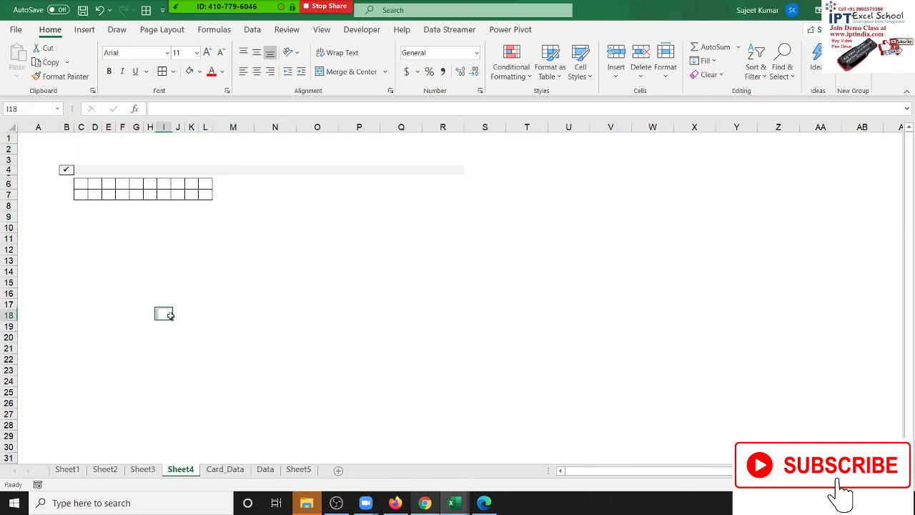
Step: Bring the form-draft workbook back from the taskbar and close it, choosing Don't Save
key("super+d")
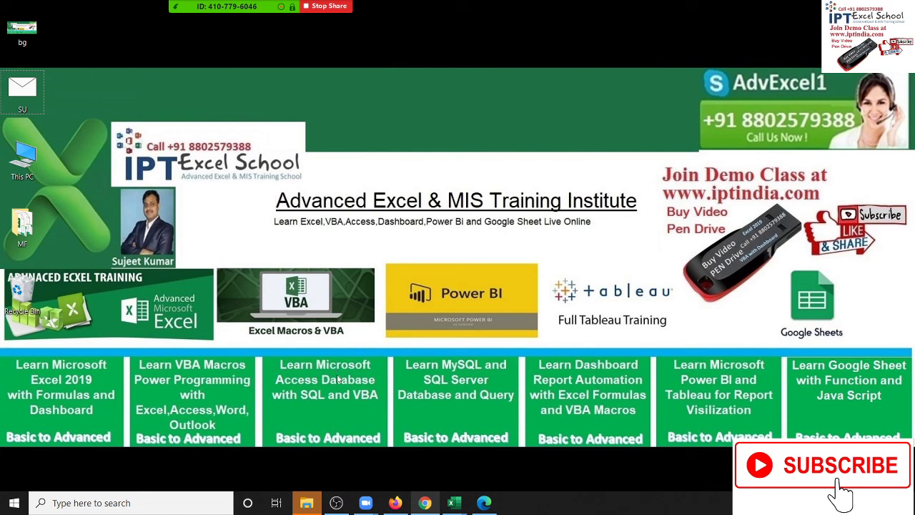
left_click(456, 506)
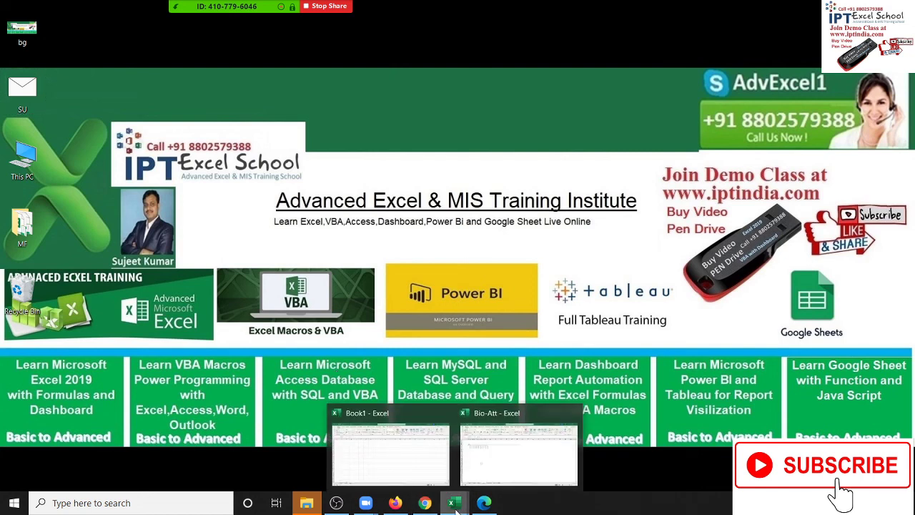
left_click(479, 468)
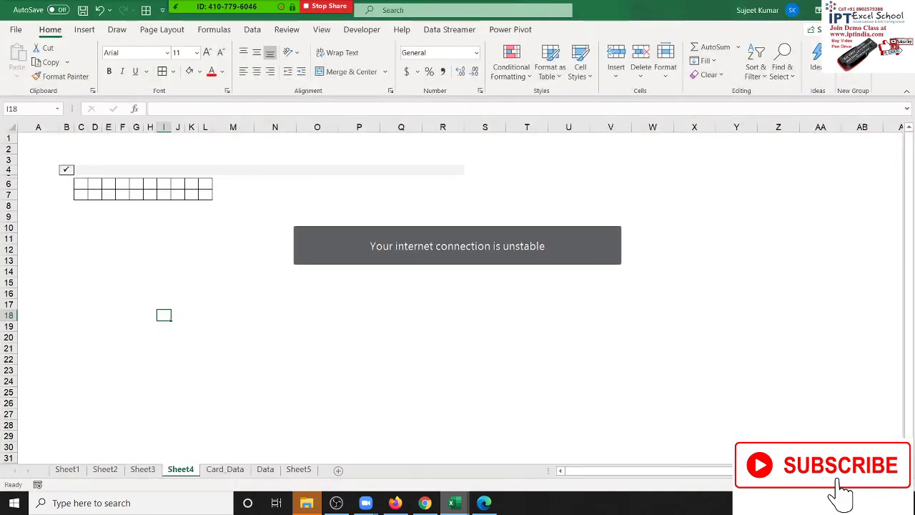
key("alt+F4")
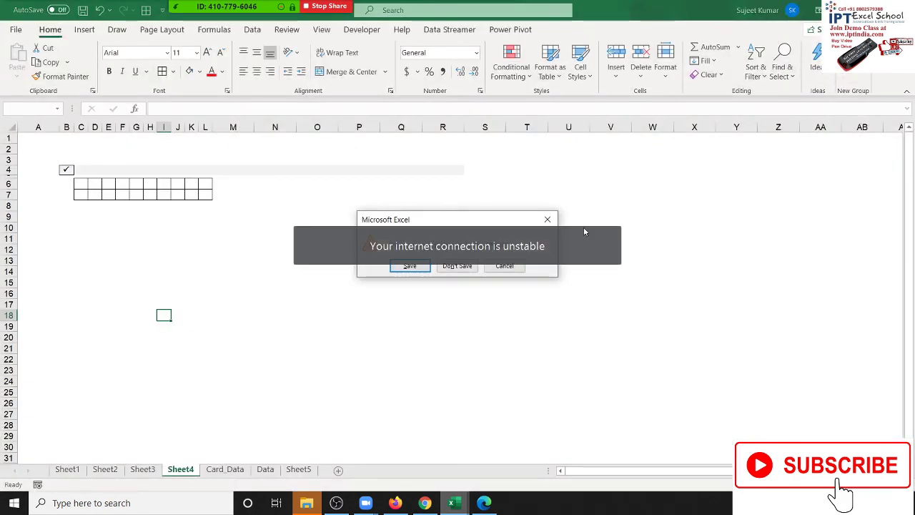
left_click(458, 266)
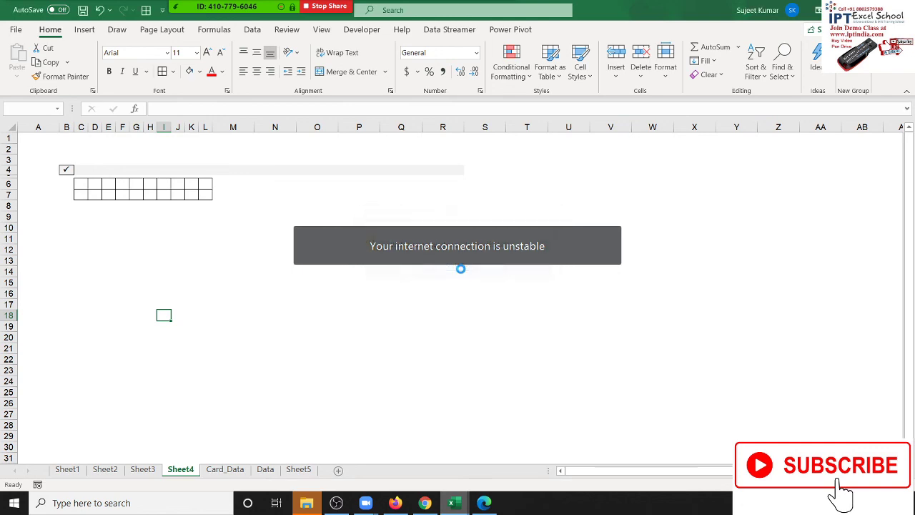